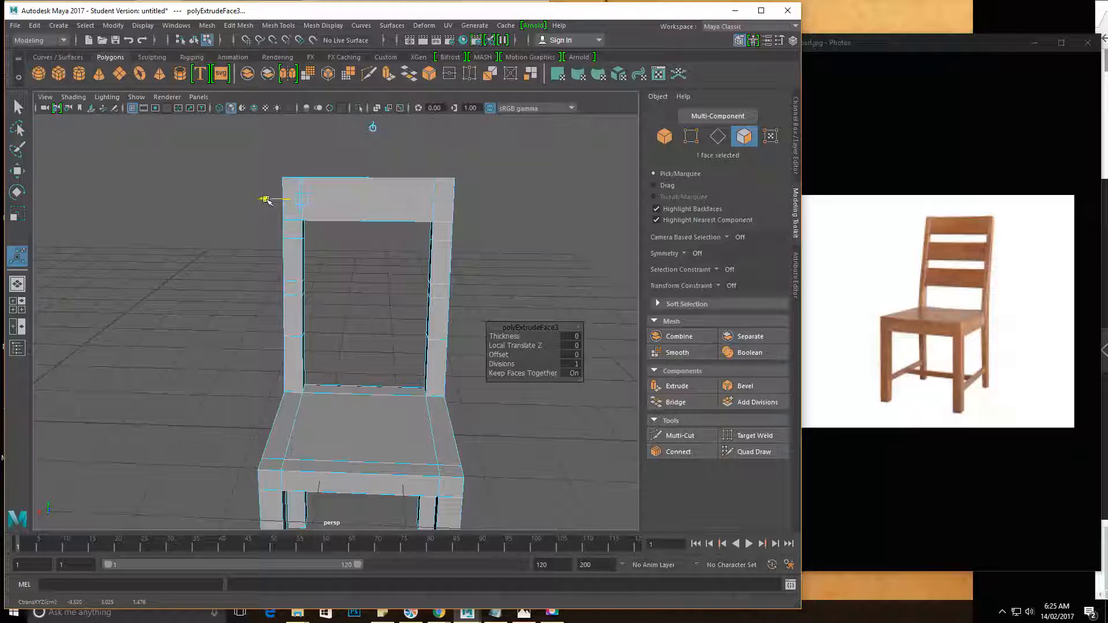
Try extruding one back post's top inner face to the opposite post with local translate Z 1.897, and undo the changes
scroll(267, 199, up, 6)
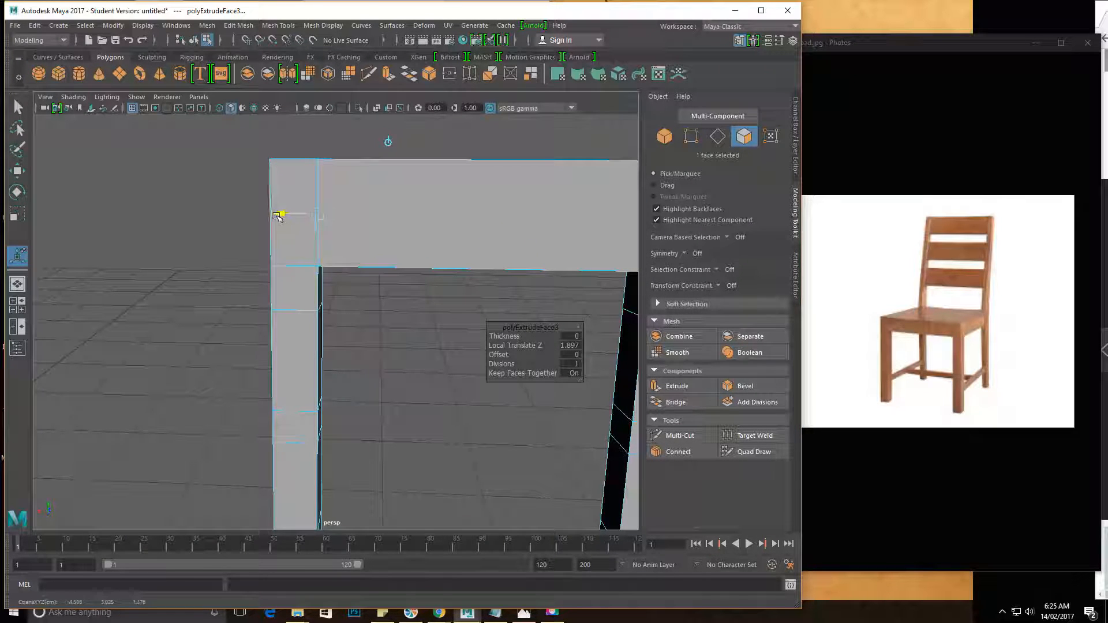
drag(284, 217, 270, 218)
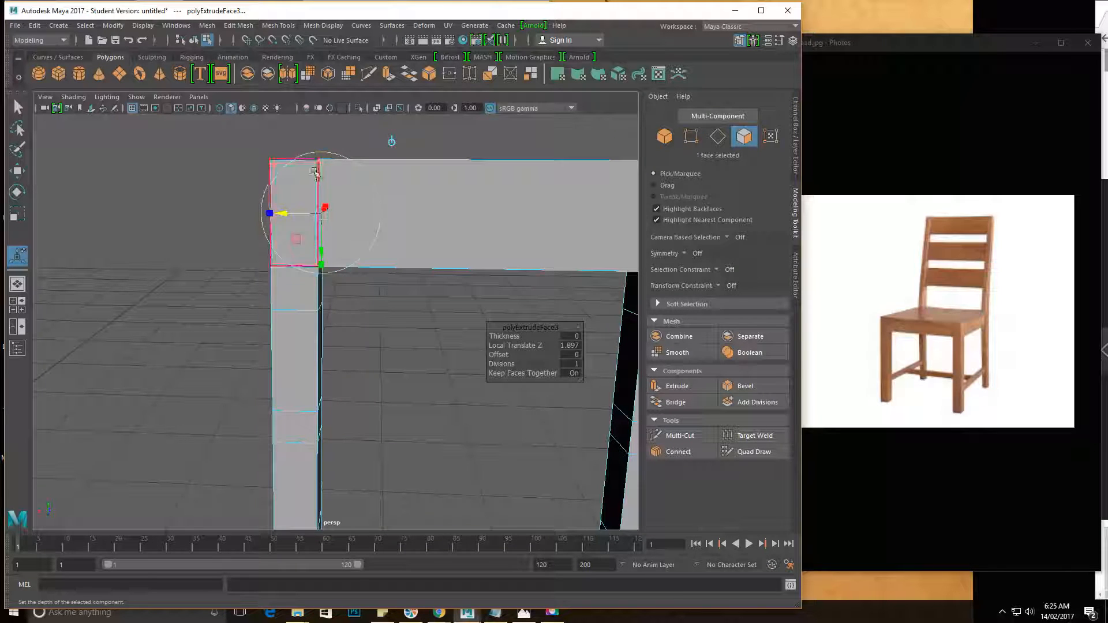
alt+drag(377, 229, 383, 242)
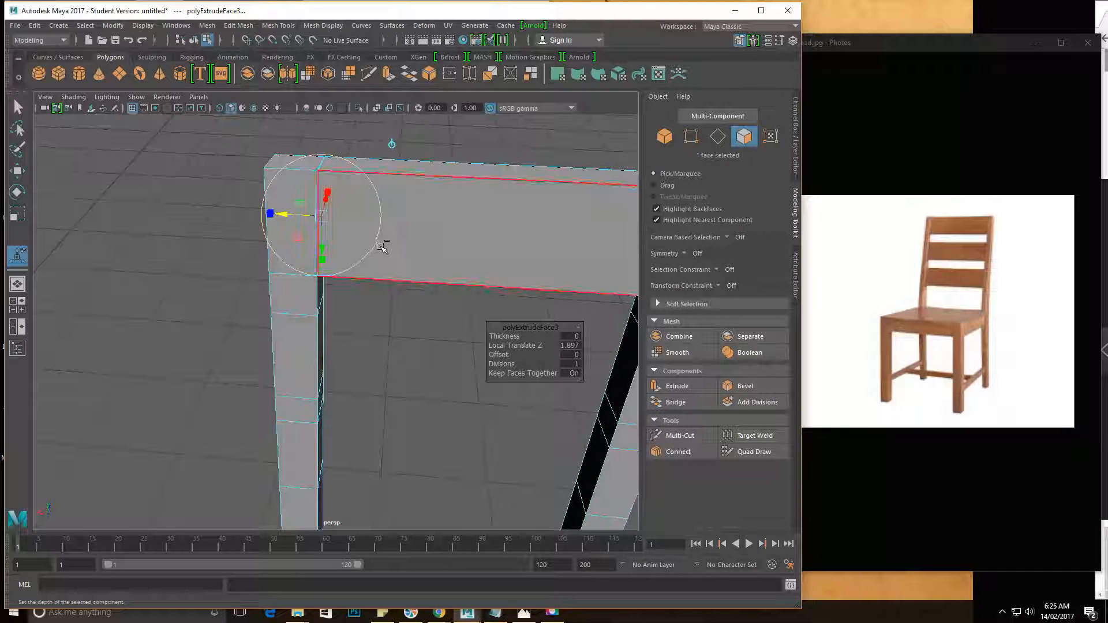
key(ctrl+z)
alt+drag(583, 389, 527, 289)
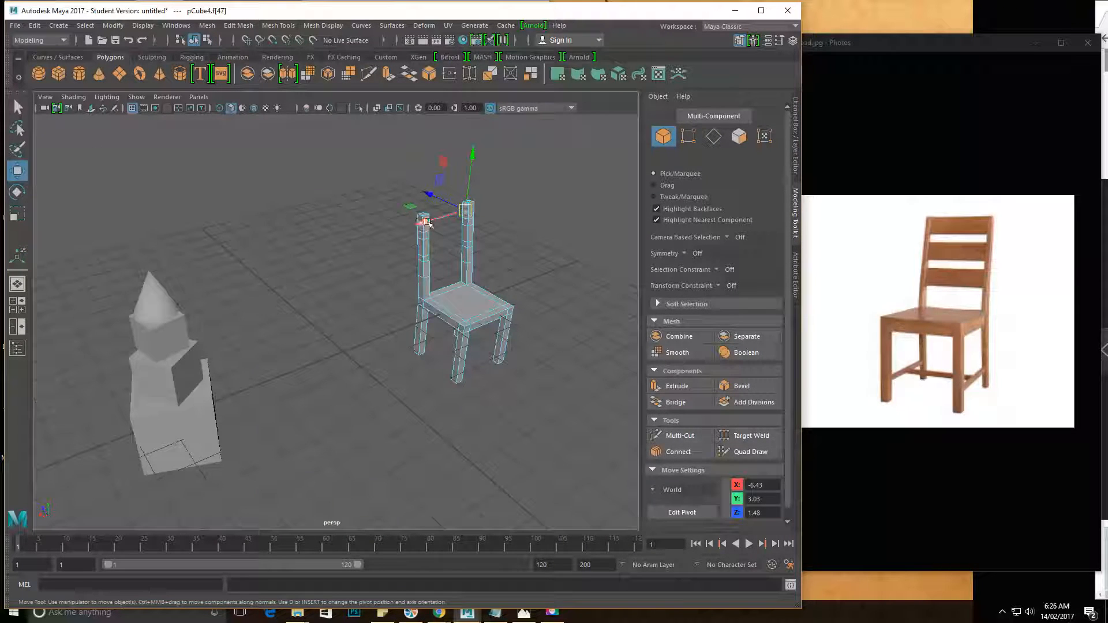
drag(423, 223, 367, 242)
key(ctrl+z)
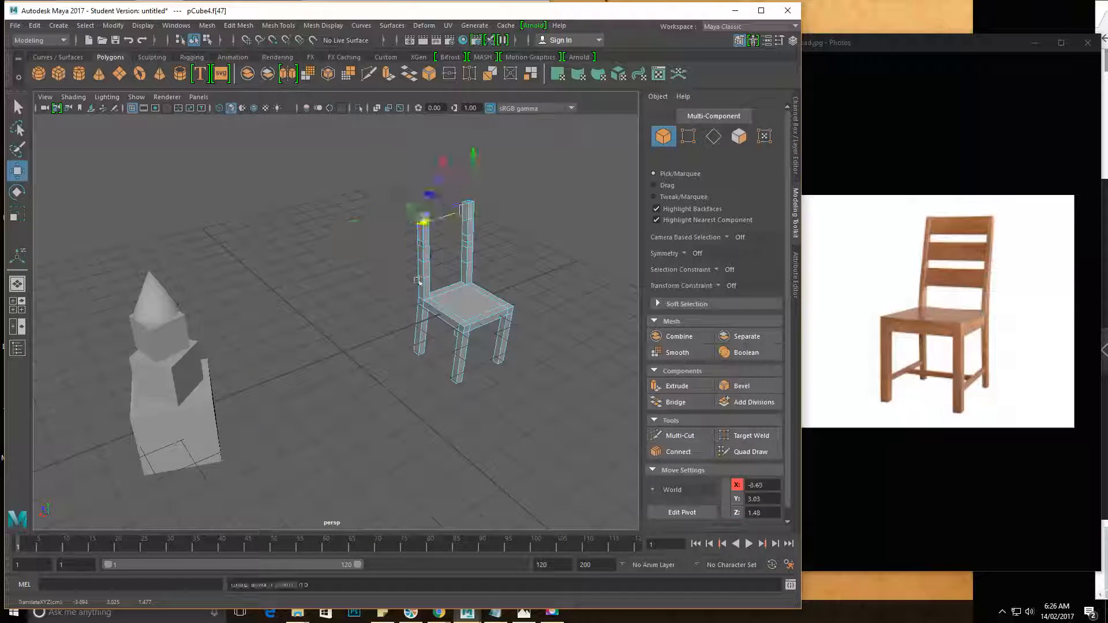
Try extruding the same top inner post face partway toward the opposite post with local translate Z 1.444, and undo it
alt+right_drag(424, 289, 501, 323)
alt+middle_drag(501, 323, 387, 403)
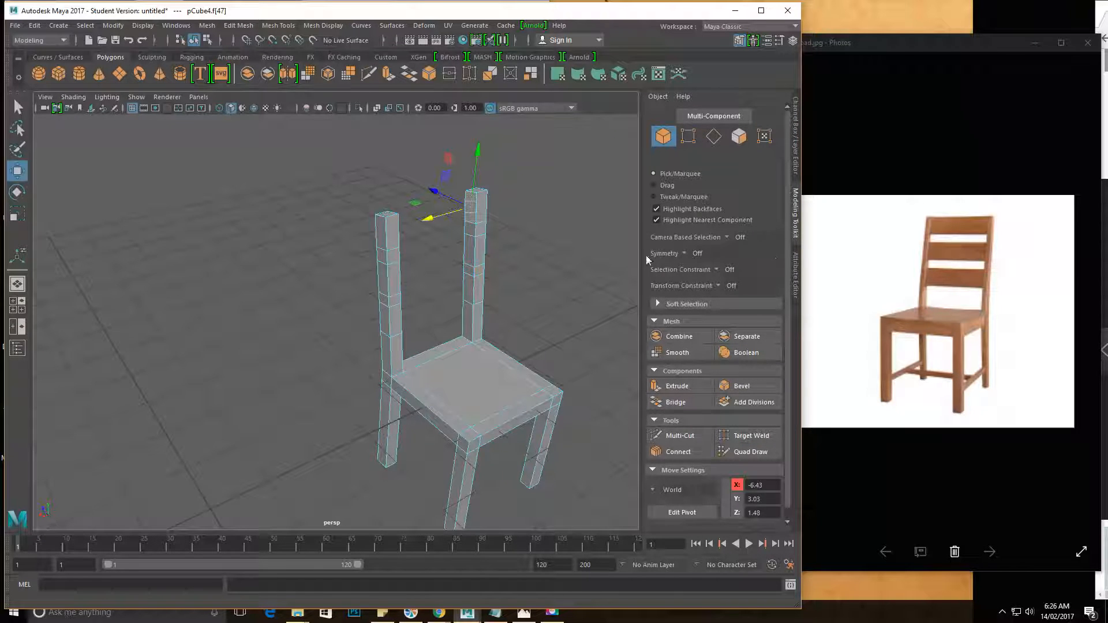
alt+drag(603, 261, 502, 265)
alt+right_drag(502, 265, 620, 282)
alt+middle_drag(621, 282, 271, 202)
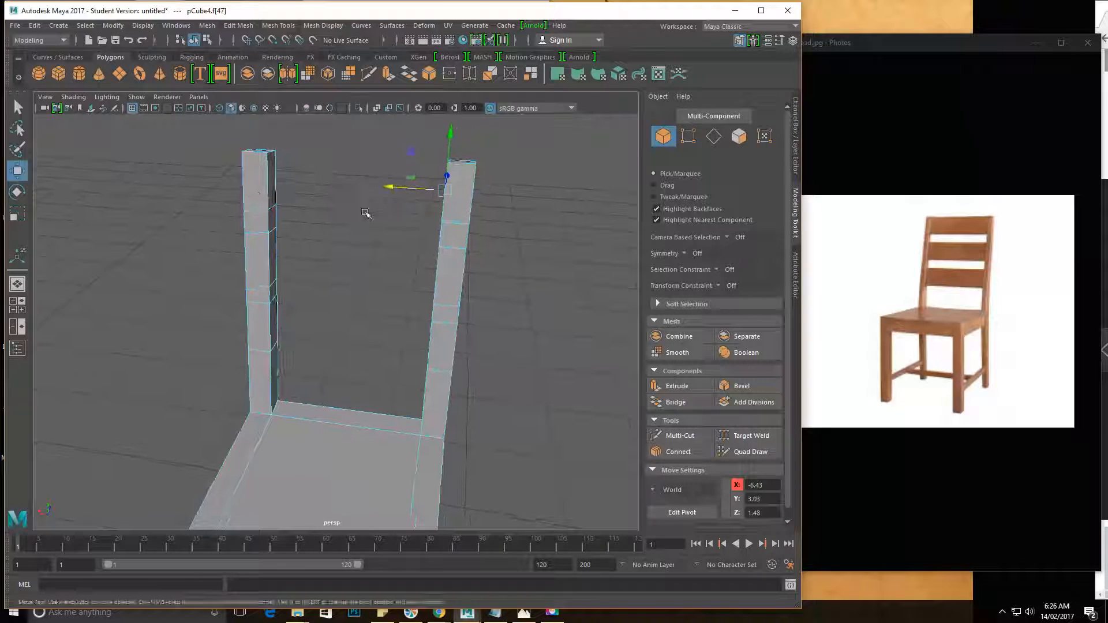
click(672, 385)
drag(413, 191, 280, 181)
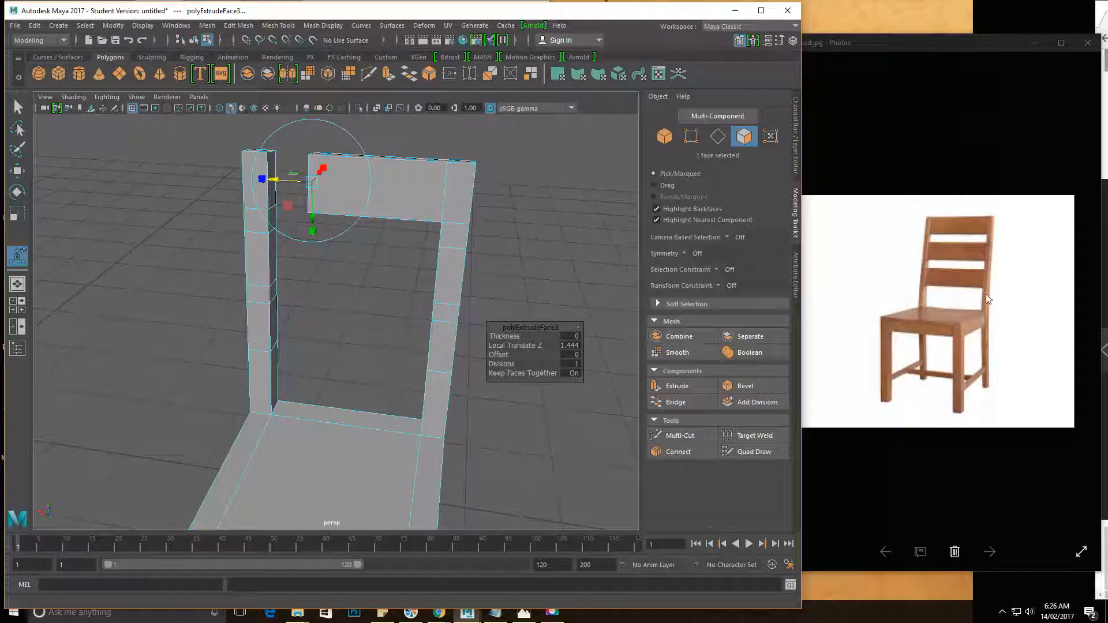
click(556, 134)
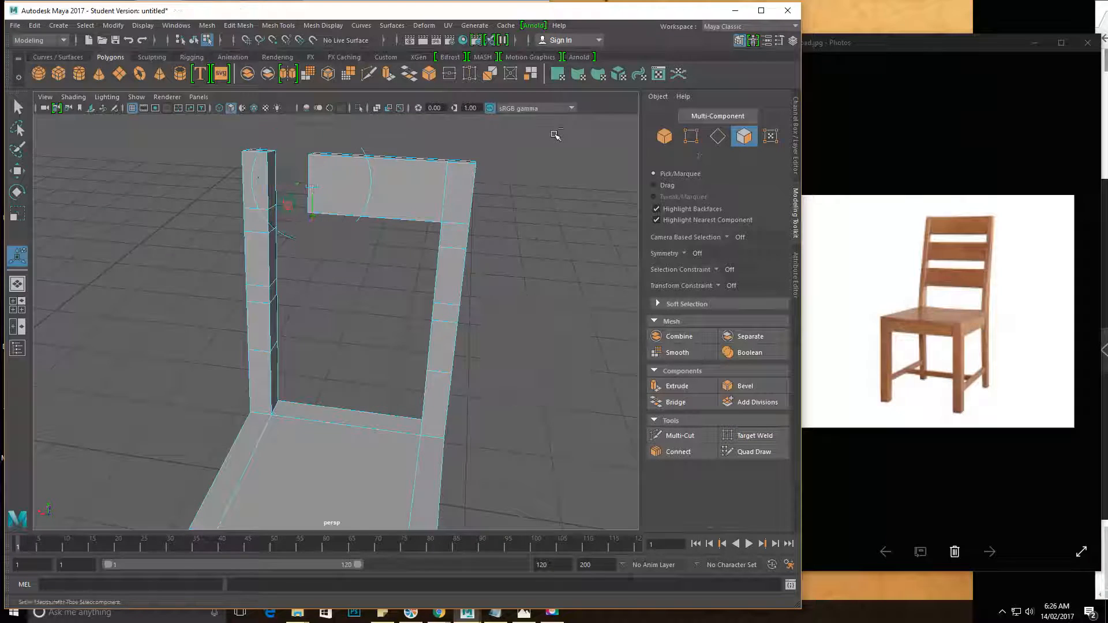
key(ctrl+z)
key(ctrl+z)
key(ctrl+z)
Switch to face selection and select the three slat-height inner faces on one back post
alt+drag(430, 306, 353, 250)
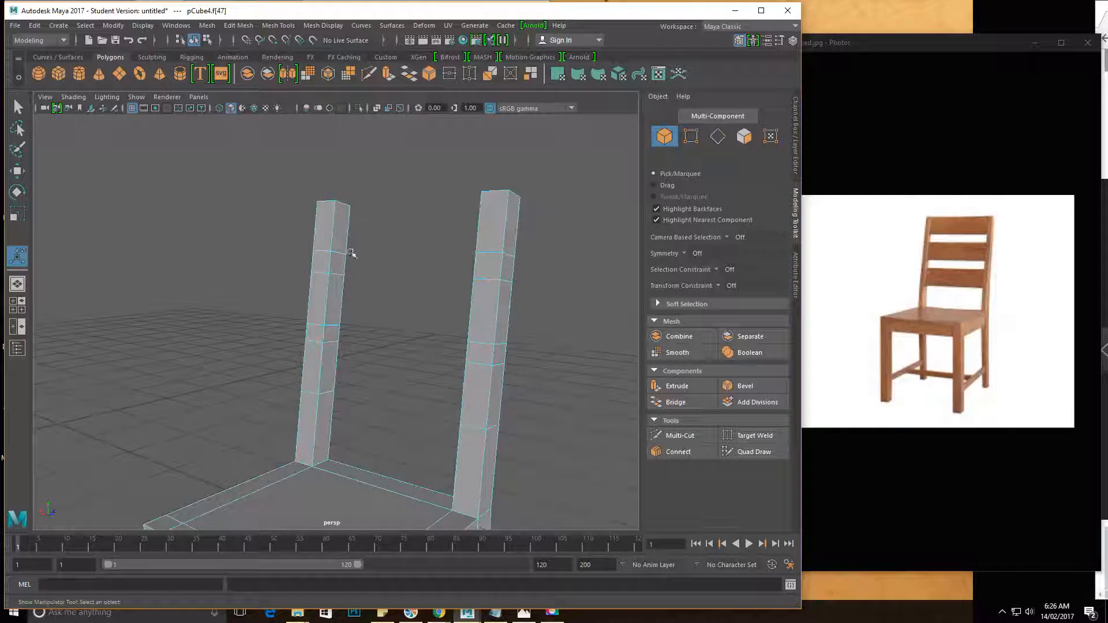
alt+right_drag(354, 250, 870, 275)
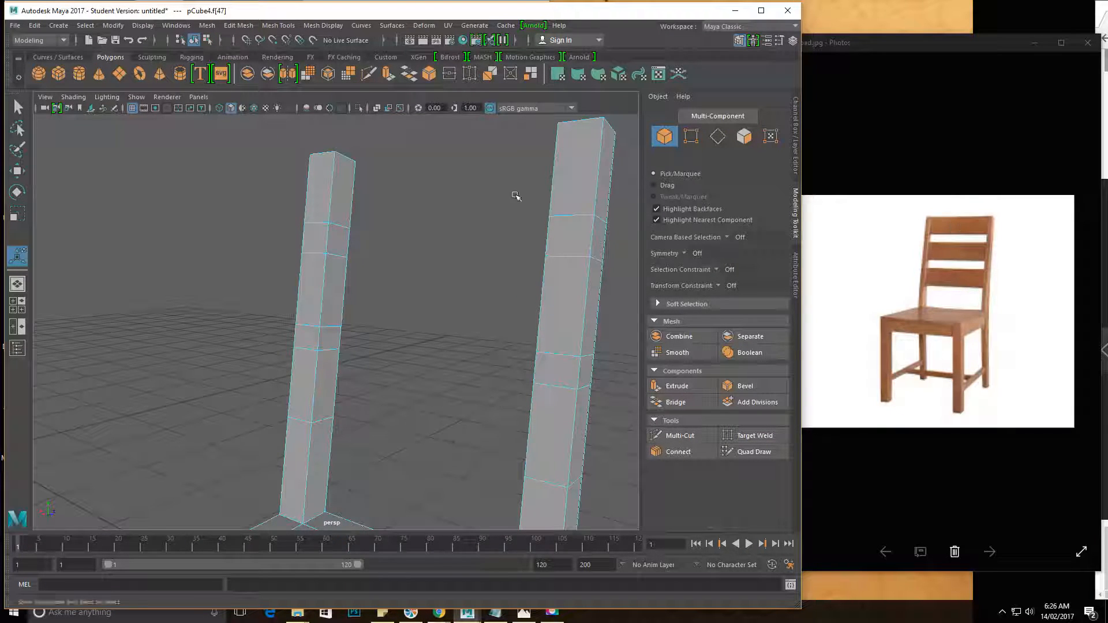
alt+drag(398, 222, 569, 190)
alt+middle_drag(421, 234, 508, 167)
key(ctrl+z)
right_drag(412, 162, 412, 186)
click(415, 151)
shift+click(421, 245)
shift+click(425, 319)
Add the three matching inner faces of the other back post to the selection
alt+drag(567, 226, 425, 202)
shift+click(365, 172)
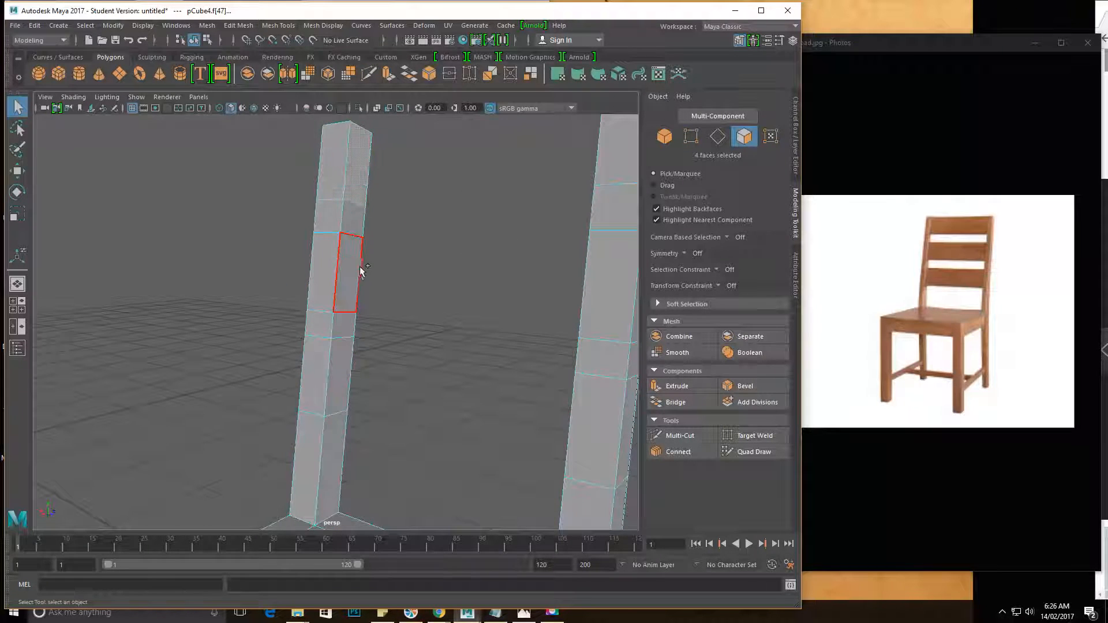
shift+click(360, 271)
shift+click(359, 358)
alt+drag(413, 262, 379, 212)
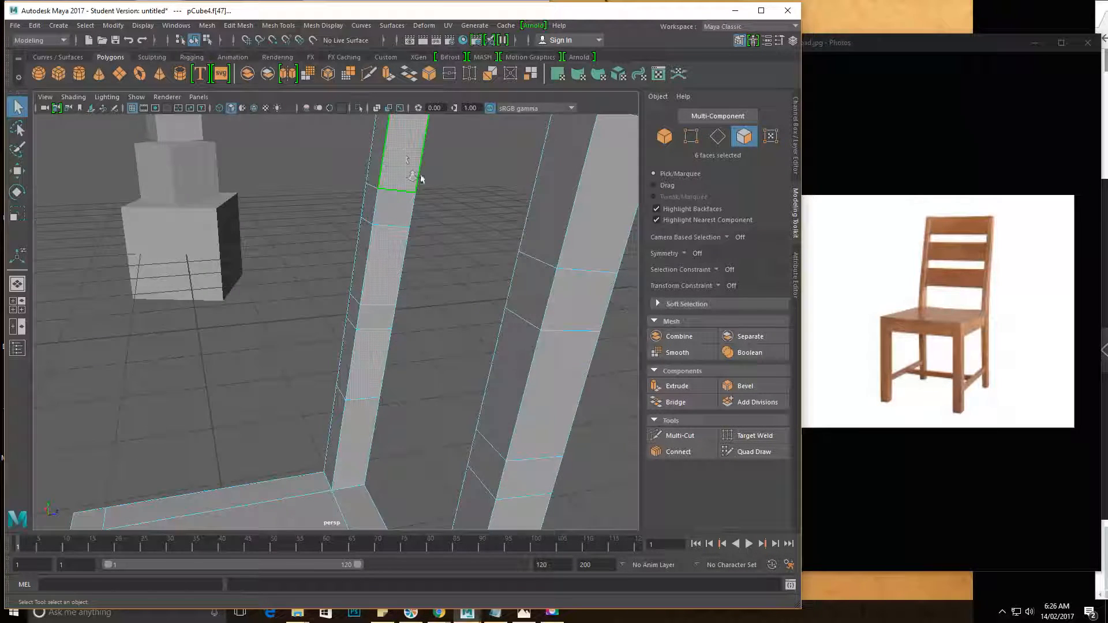
Check the six selected inner faces on both back posts and start an Extrude on them
alt+drag(420, 179, 387, 168)
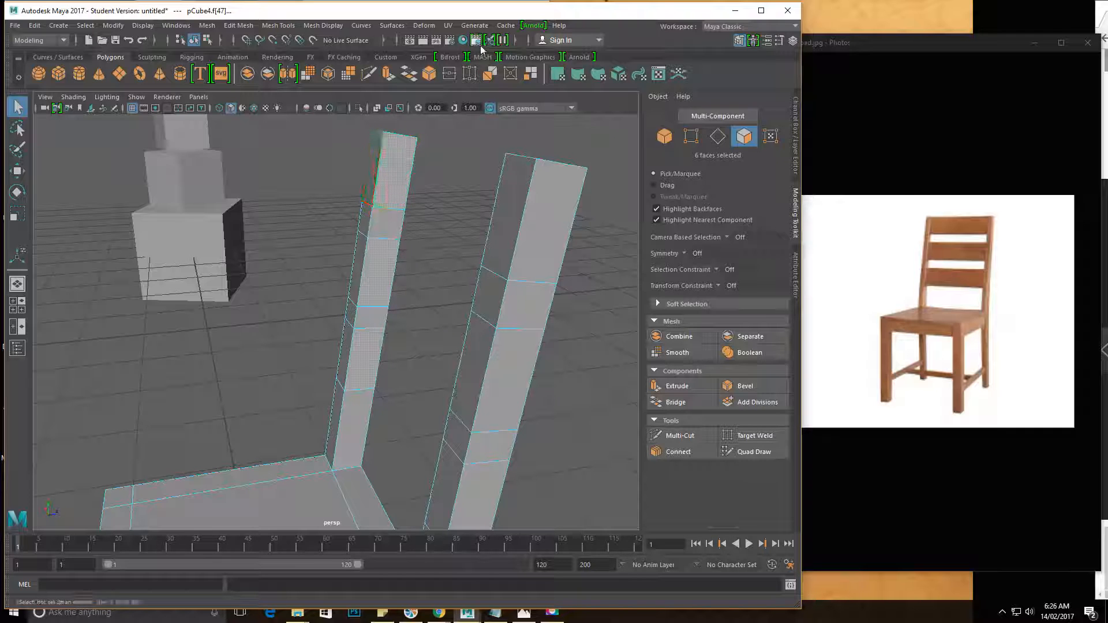
alt+drag(358, 229, 358, 192)
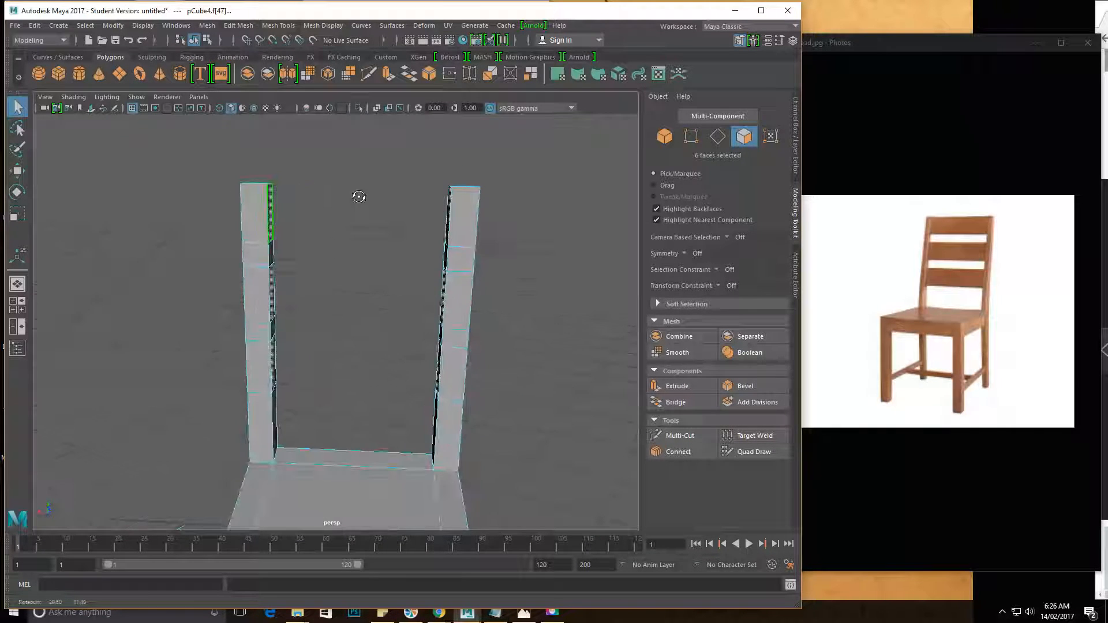
alt+drag(247, 210, 546, 243)
alt+drag(481, 225, 368, 247)
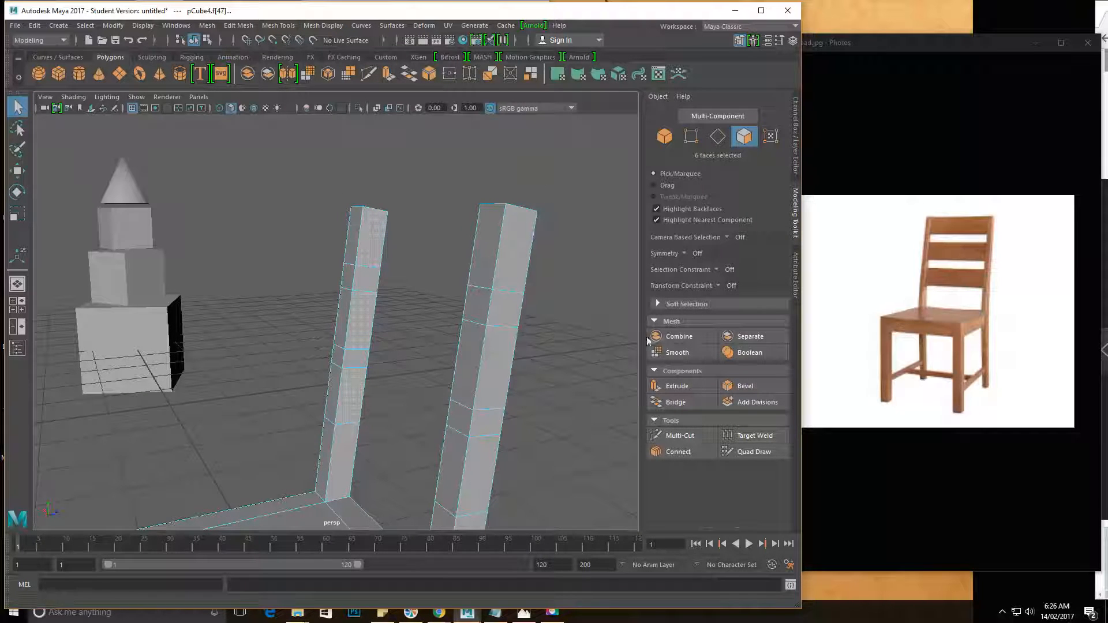
click(672, 386)
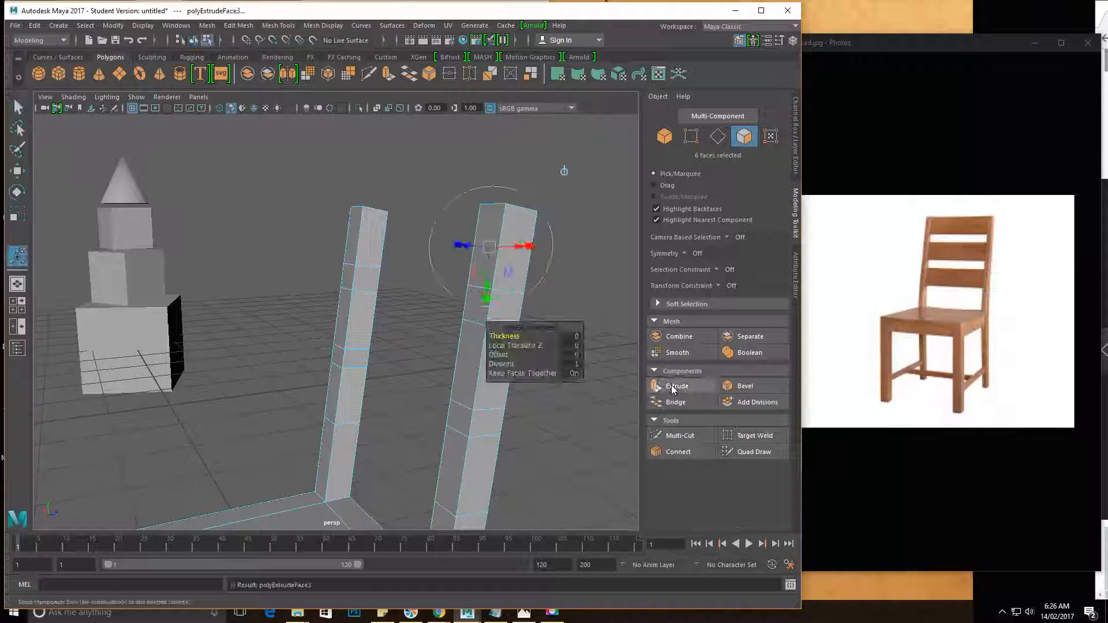
alt+drag(341, 306, 444, 259)
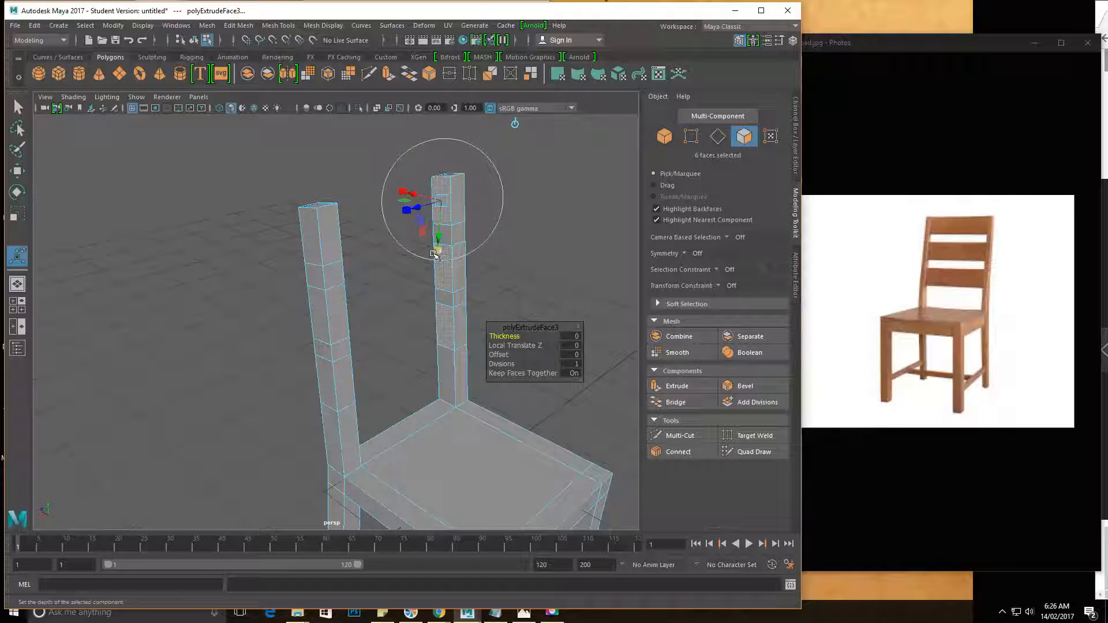
Try narrowing the extruded post faces by scaling them along their width, inspect both posts, and undo the scaling
click(402, 190)
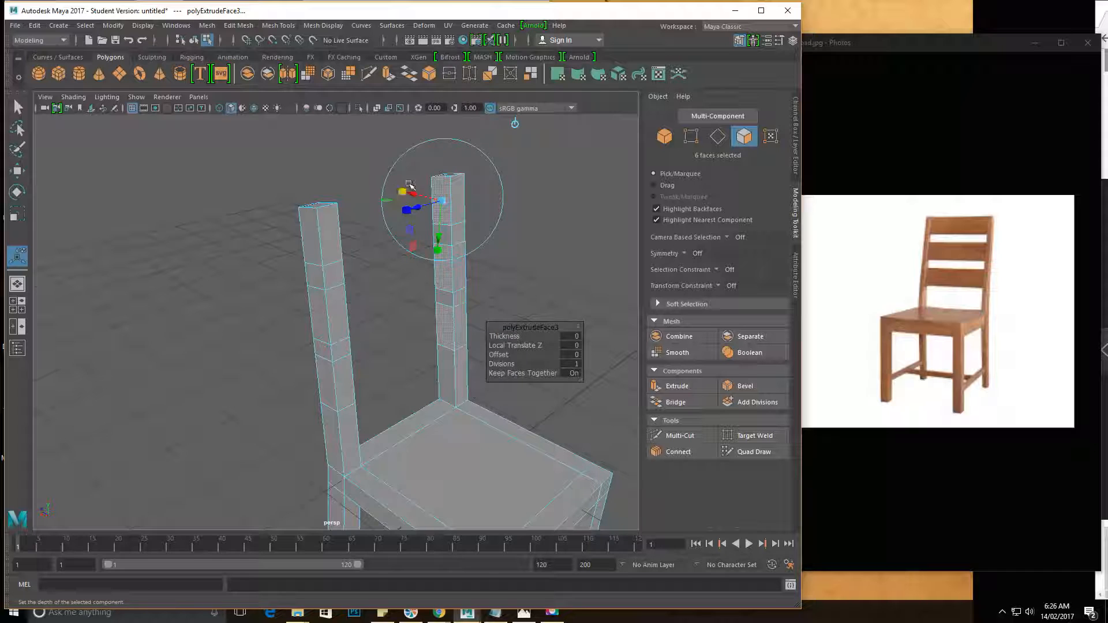
drag(402, 190, 399, 191)
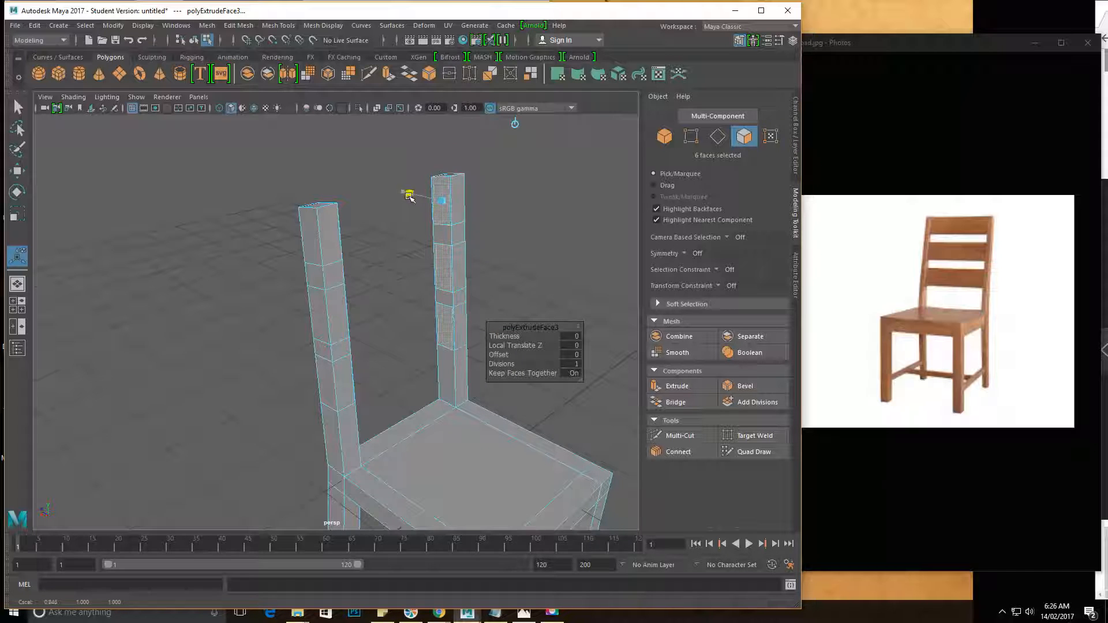
drag(419, 209, 465, 206)
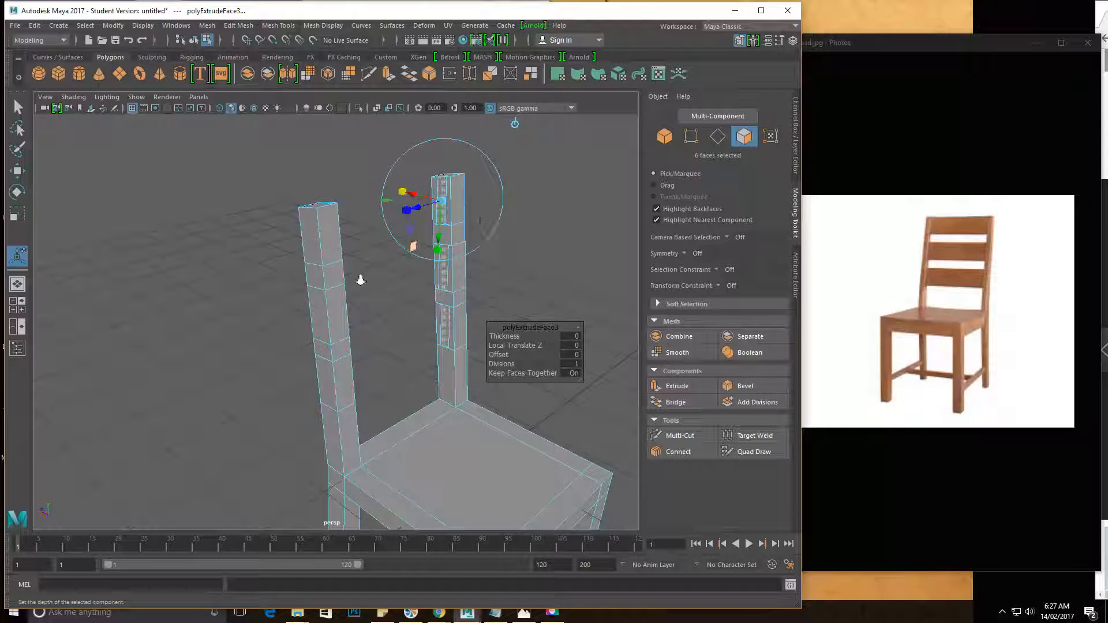
alt+right_drag(370, 272, 524, 257)
alt+middle_drag(524, 257, 368, 321)
alt+drag(368, 322, 470, 297)
alt+right_drag(470, 297, 470, 351)
alt+drag(470, 350, 398, 259)
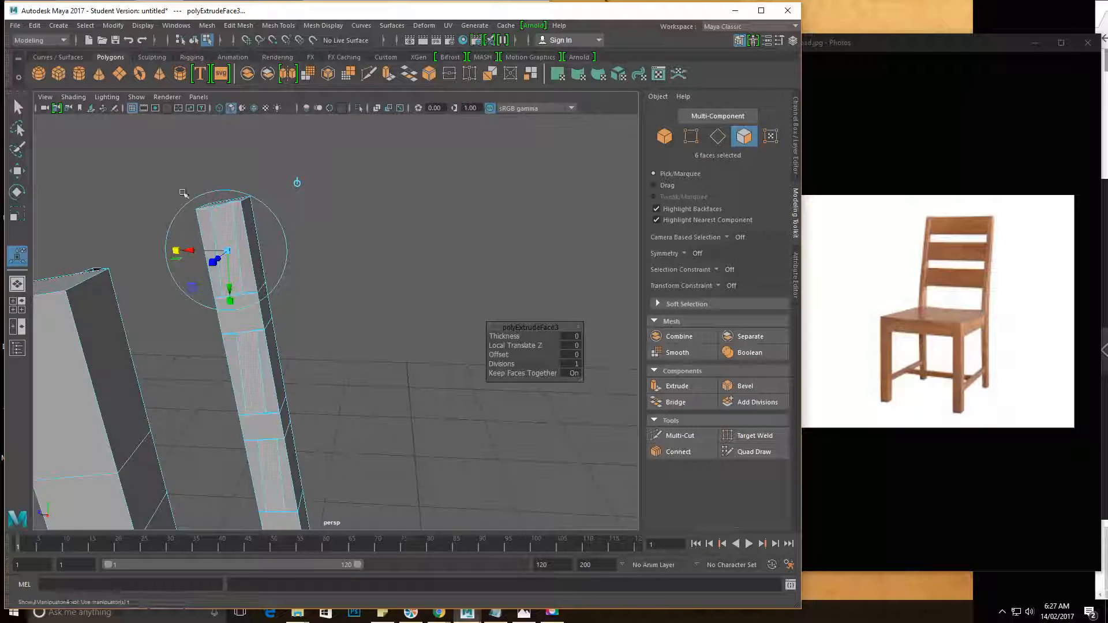
alt+right_drag(307, 258, 109, 265)
alt+drag(109, 265, 312, 290)
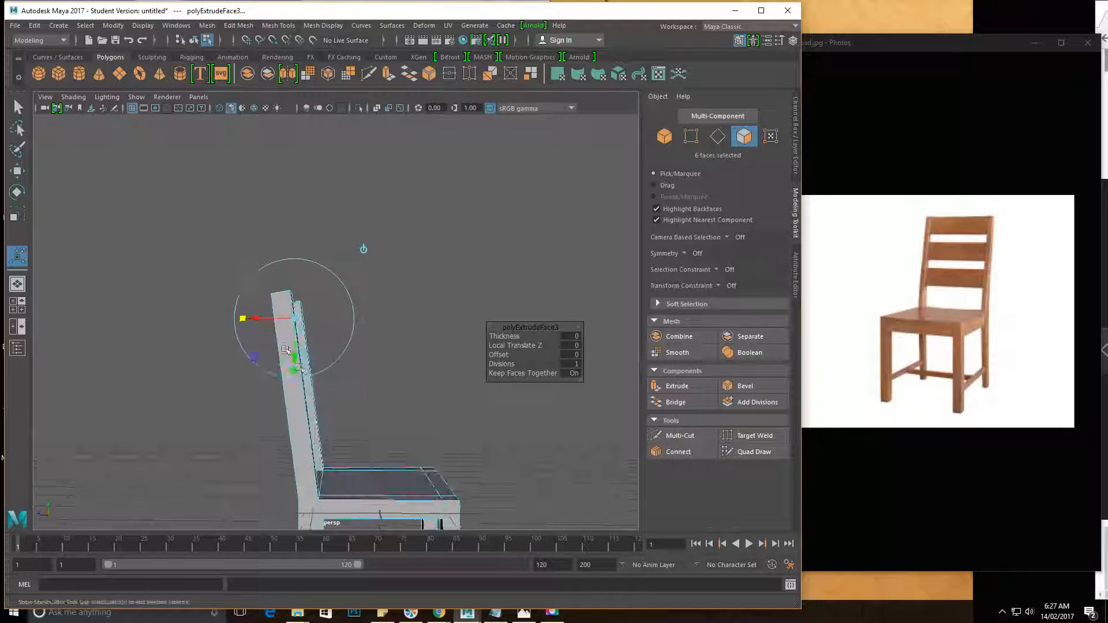
alt+right_drag(302, 397, 347, 424)
alt+middle_drag(347, 421, 415, 383)
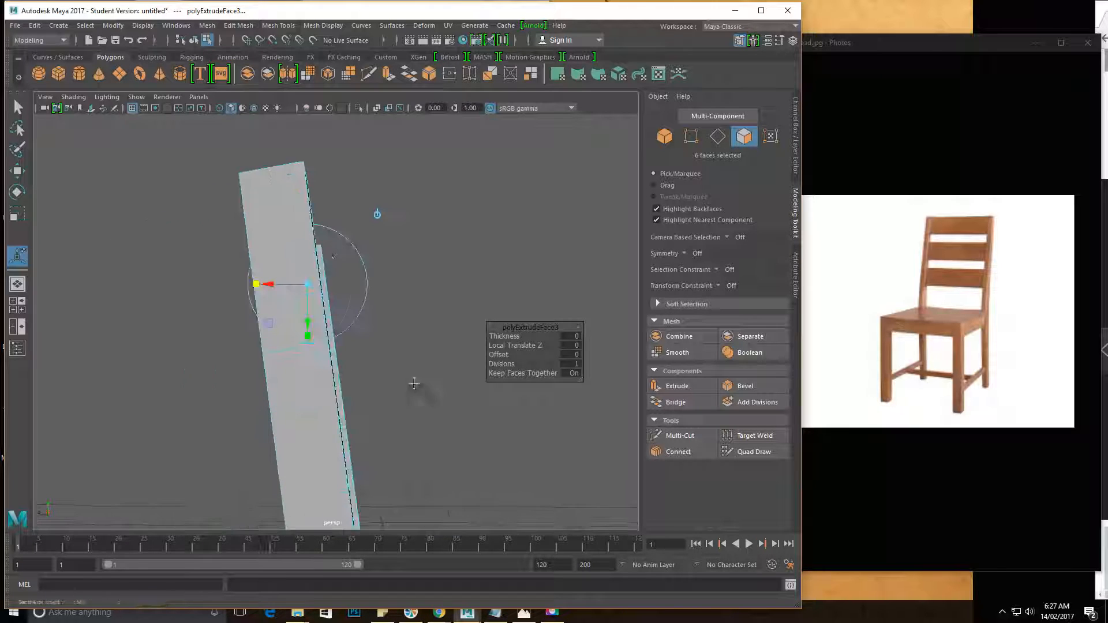
alt+drag(366, 343, 317, 371)
alt+right_drag(316, 371, 501, 441)
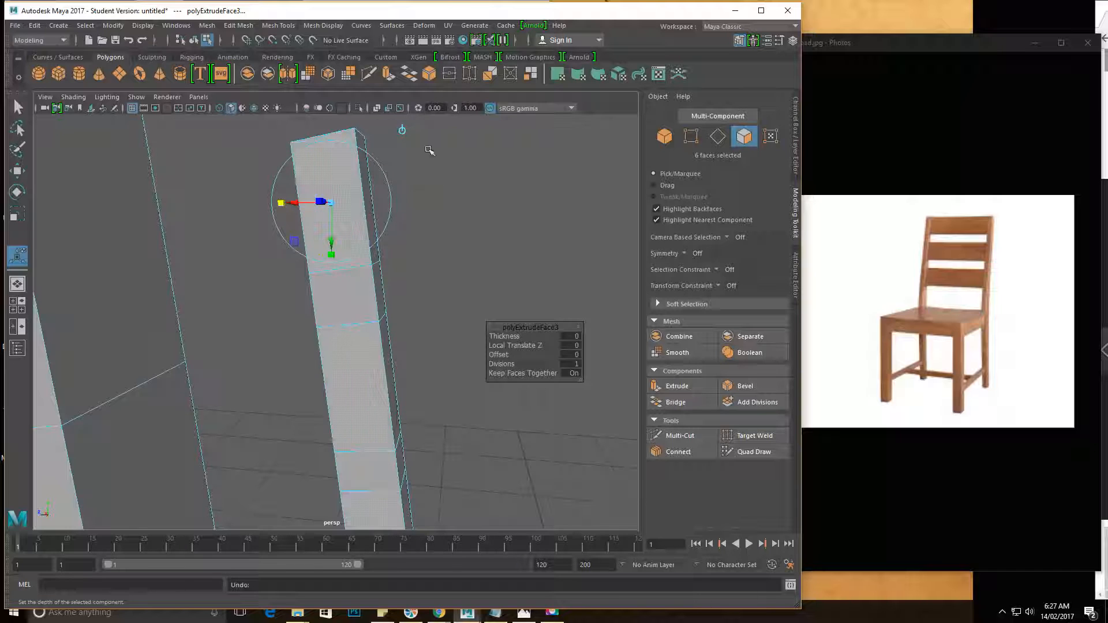
Toggle the extrude manipulator's orientation, try narrowing the six extruded faces with it, and undo the scaling
alt+drag(447, 216, 420, 242)
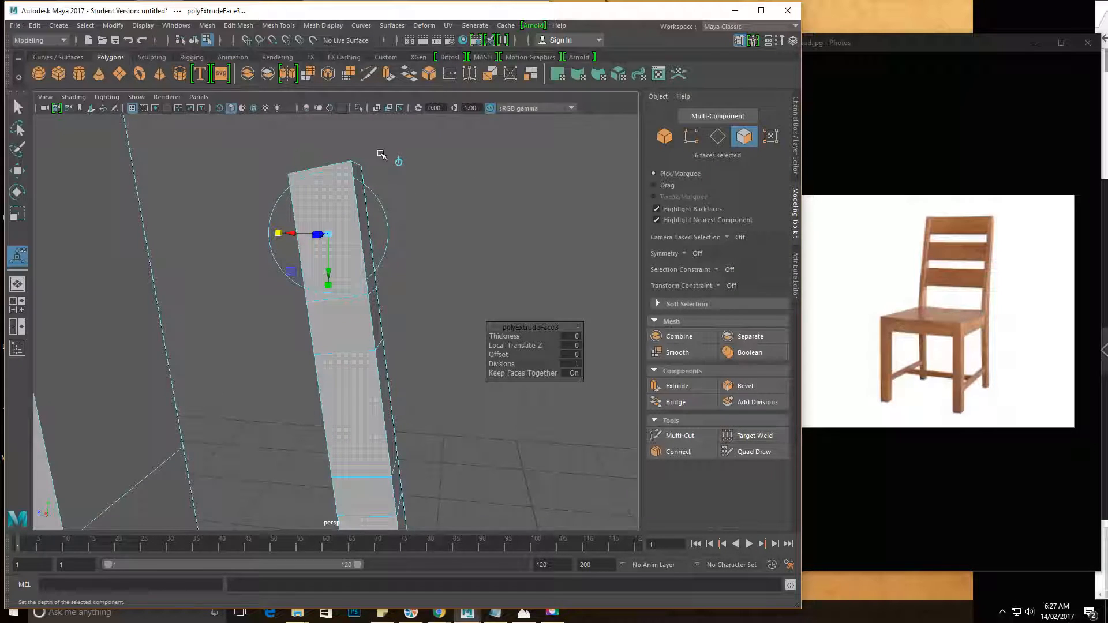
click(400, 163)
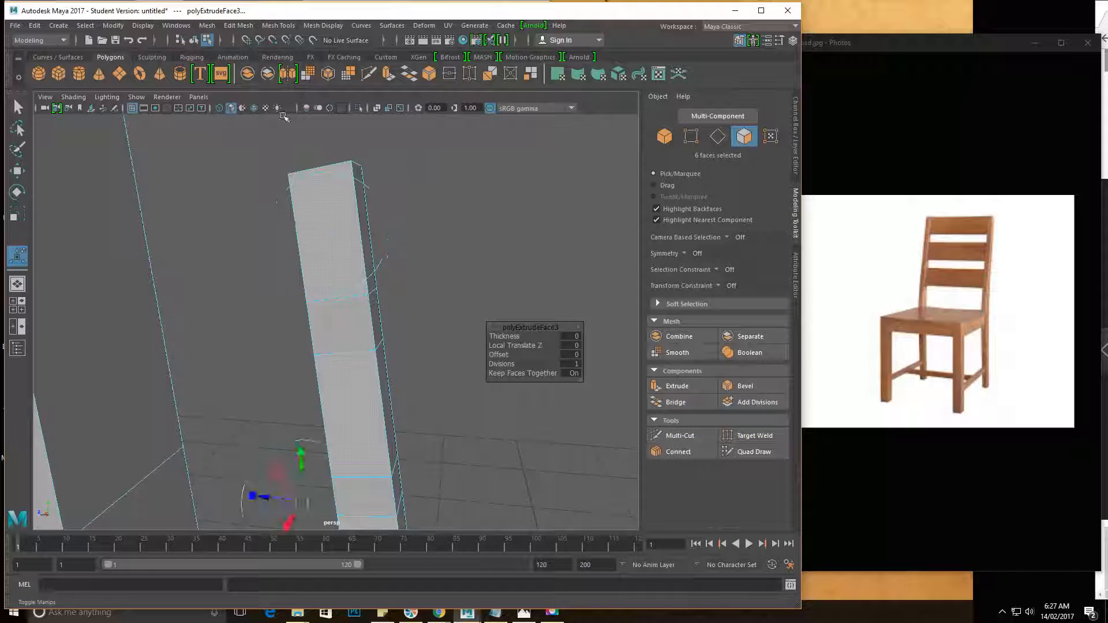
alt+drag(294, 197, 335, 284)
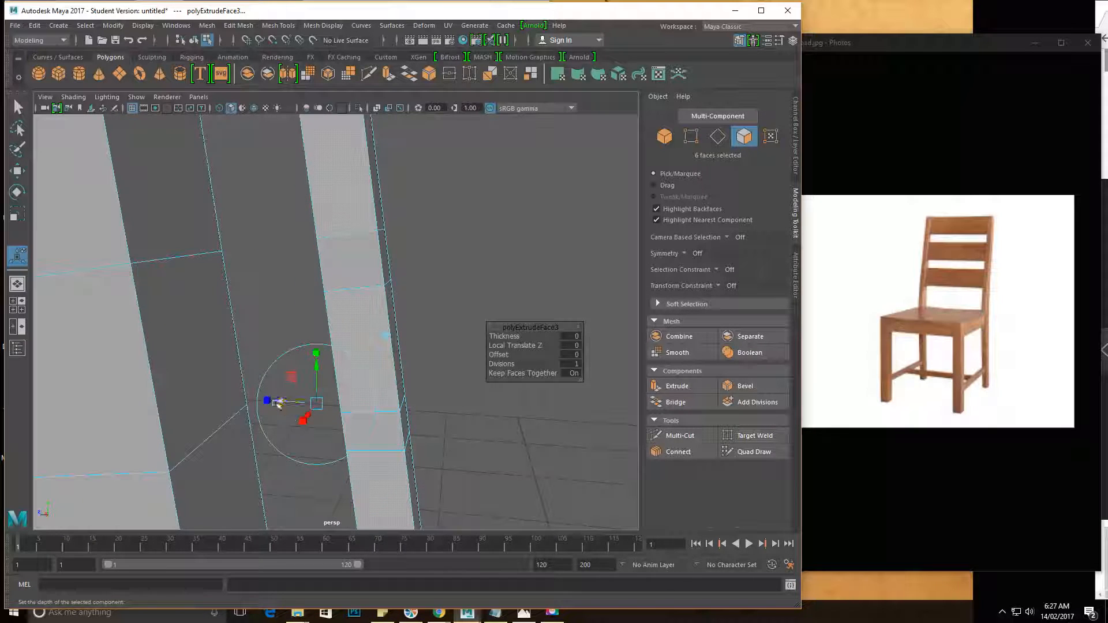
drag(259, 397, 295, 413)
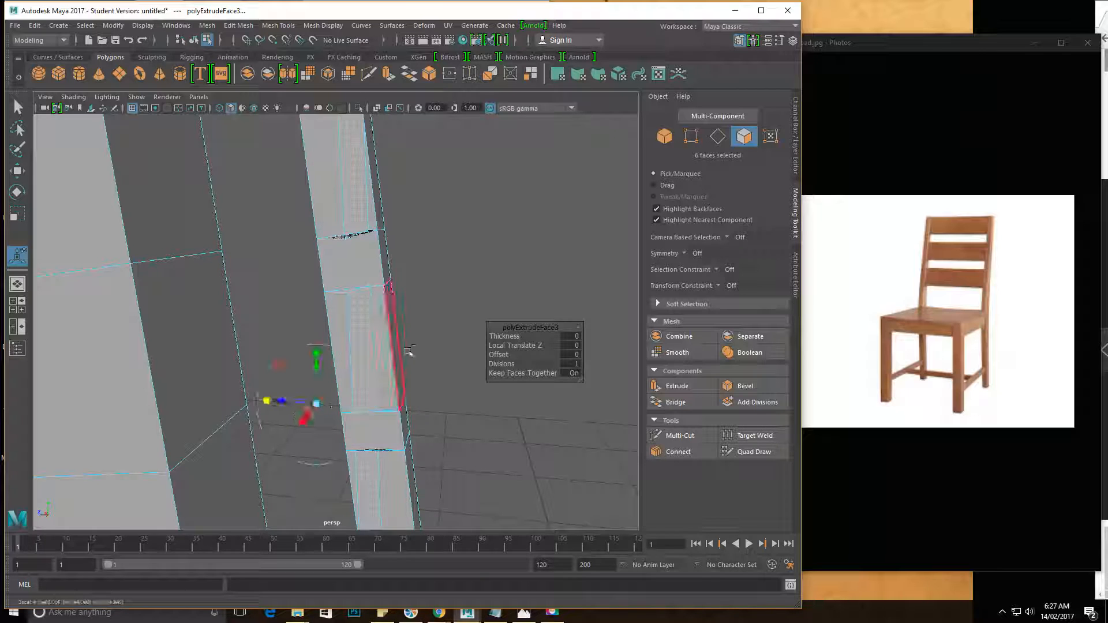
key(ctrl+z)
Reposition the extrusion settings in the view, try a thickness of 0.5 on the six faces, and undo it
alt+drag(452, 341, 371, 345)
drag(510, 325, 510, 223)
alt+middle_drag(398, 248, 339, 299)
alt+drag(338, 299, 367, 276)
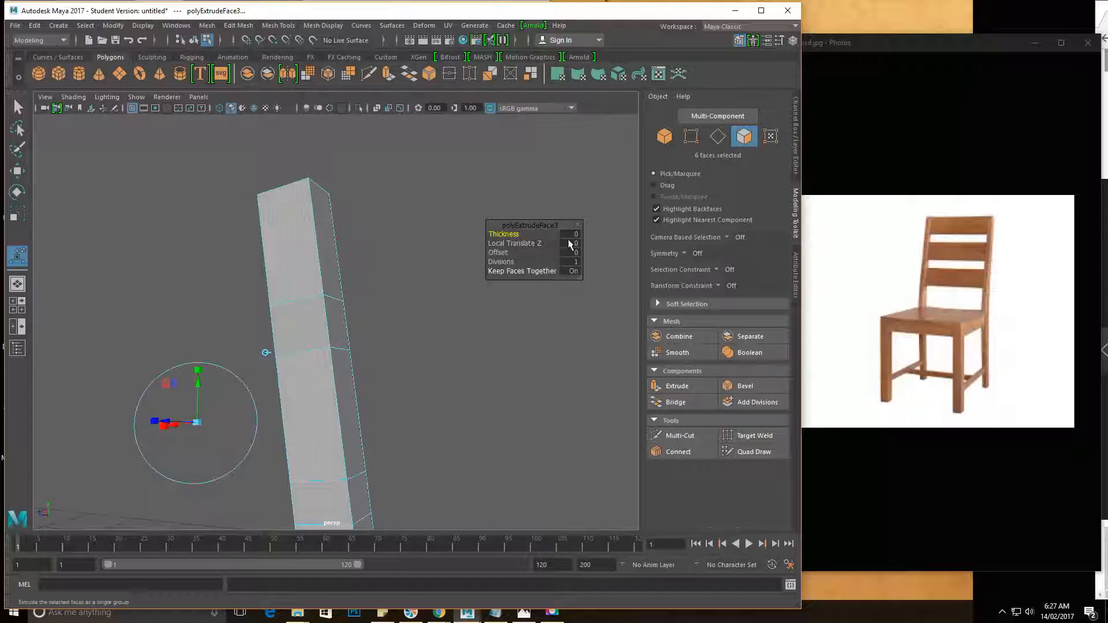
drag(531, 234, 521, 247)
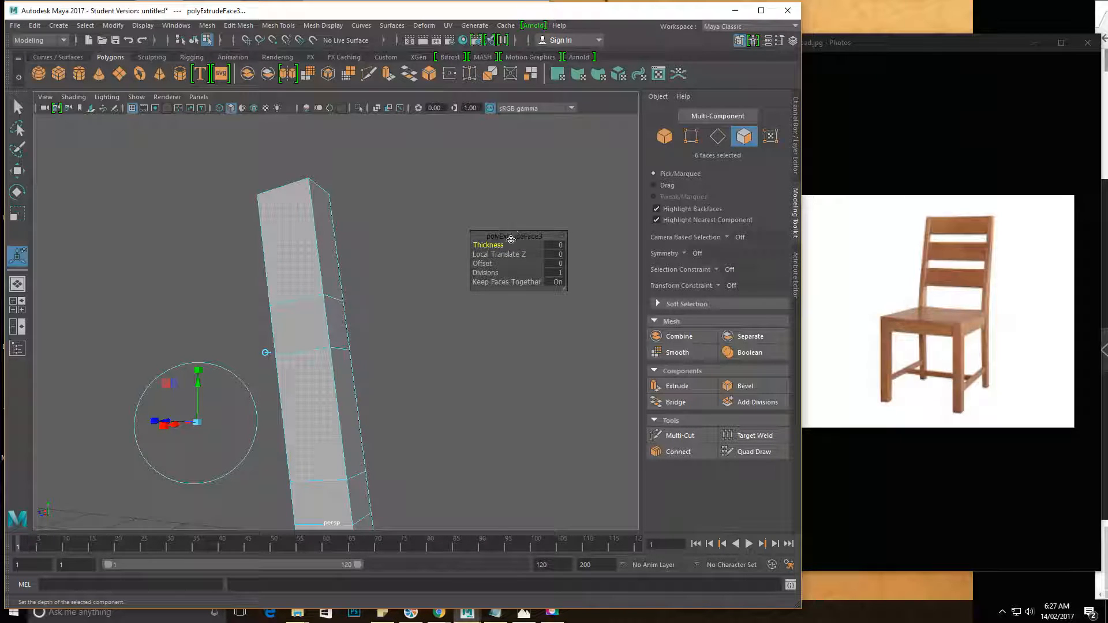
drag(488, 247, 489, 246)
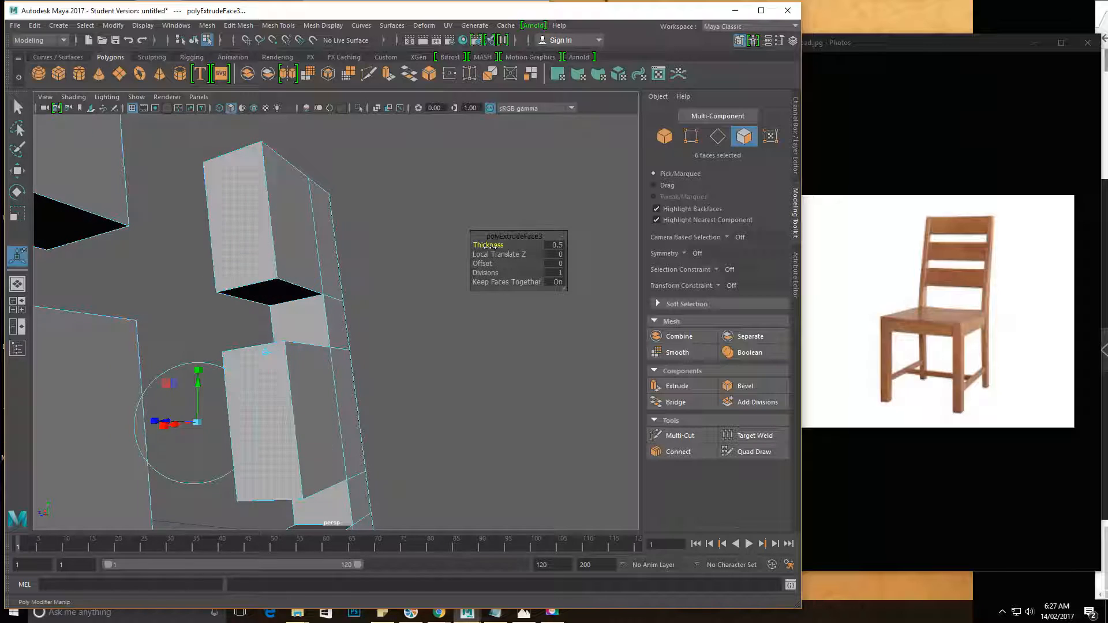
key(ctrl+z)
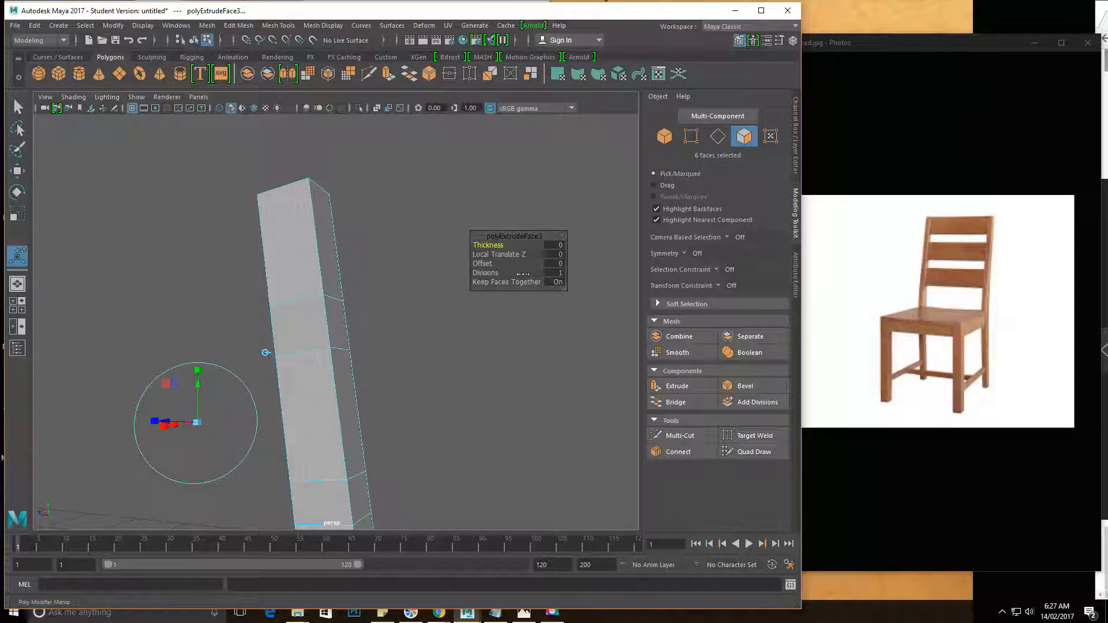
Set the extrusion offset to 0.1 to inset the six inner faces of the back posts
mouse_move(484, 263)
mouse_down()
mouse_move(475, 263)
mouse_move(494, 266)
mouse_up()
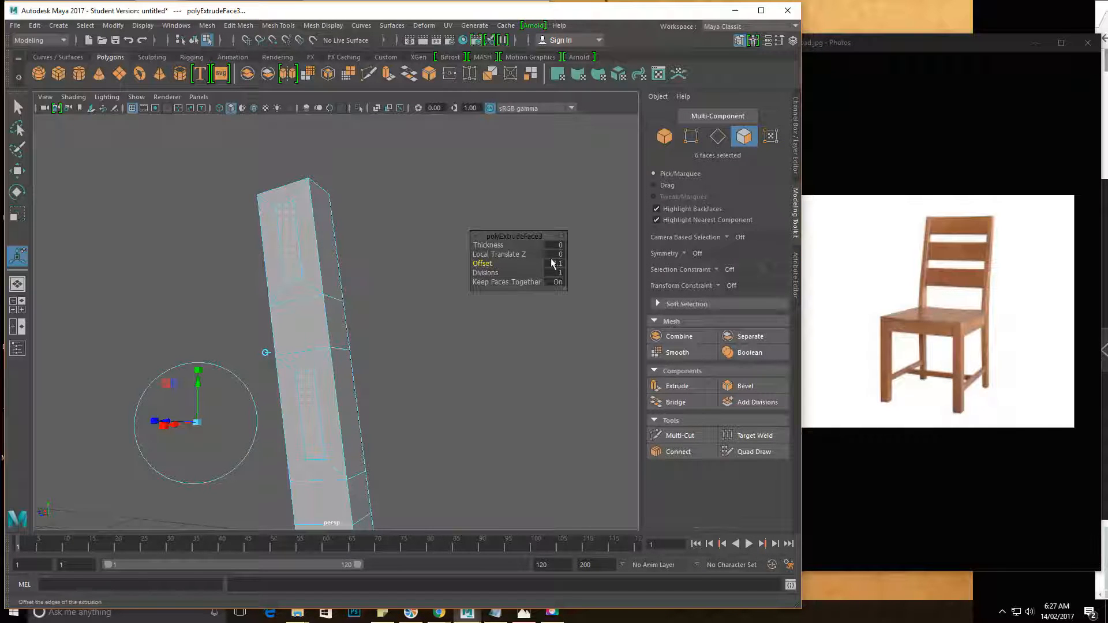
scroll(371, 267, up, 6)
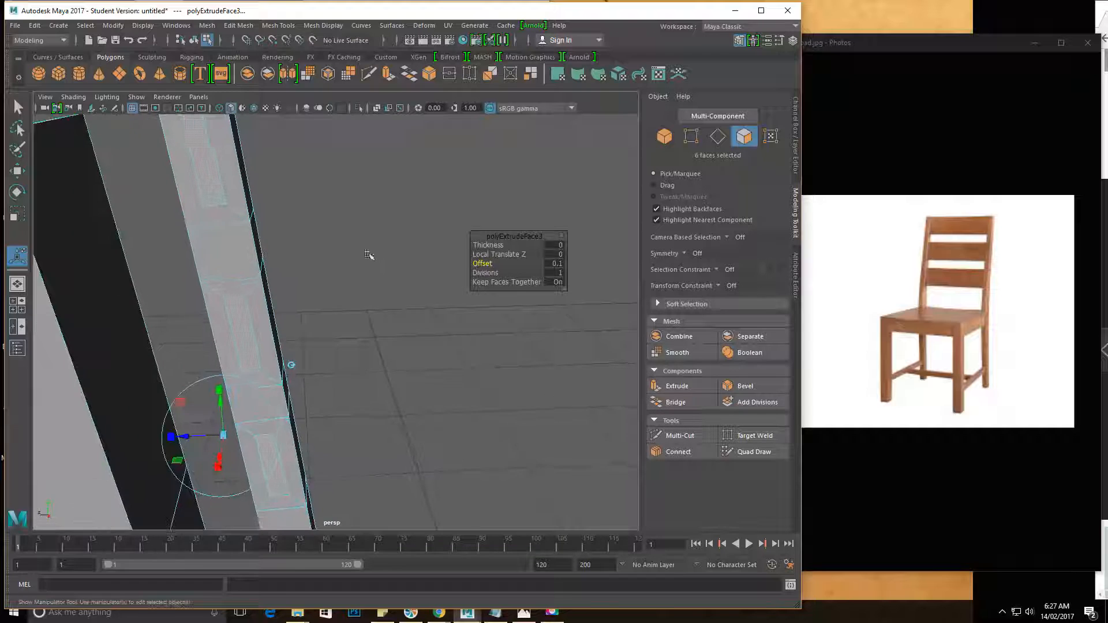
Try adjusting the height of the six inset post faces with the extrude manipulator and inspect the posts
alt+drag(438, 287, 414, 275)
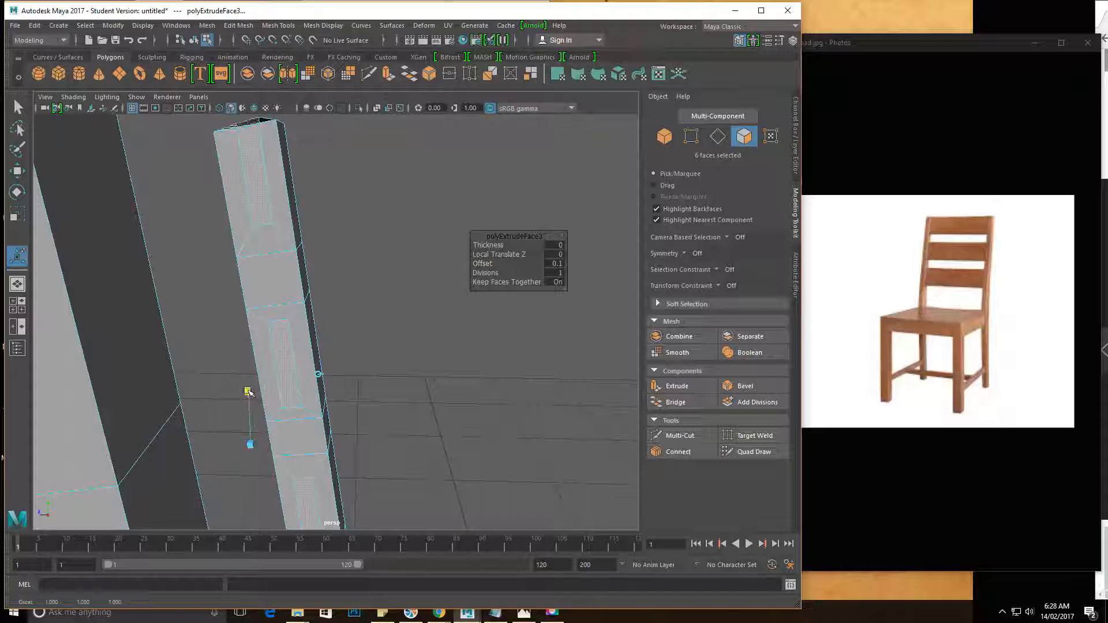
drag(248, 392, 249, 396)
alt+drag(387, 313, 617, 199)
alt+right_drag(404, 358, 490, 358)
alt+middle_drag(490, 358, 372, 376)
alt+drag(373, 376, 380, 248)
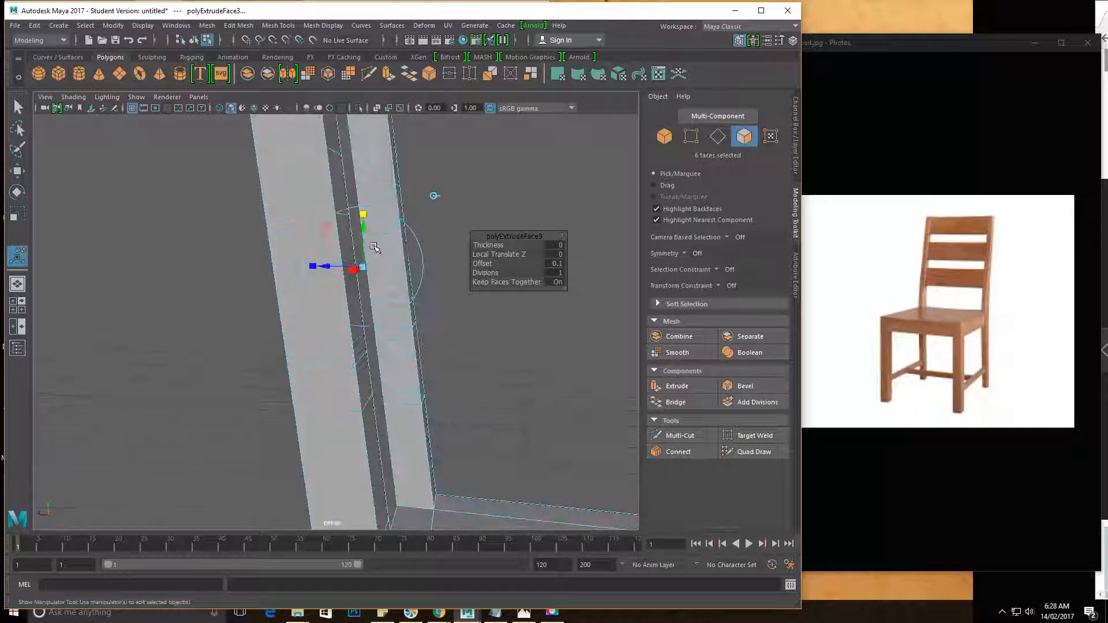
Examine the inset faces on both back posts from the side and front, moving the extrusion settings clear of the post
alt+right_drag(375, 185, 294, 222)
alt+middle_drag(398, 272, 355, 278)
alt+drag(355, 278, 340, 234)
alt+drag(243, 287, 206, 212)
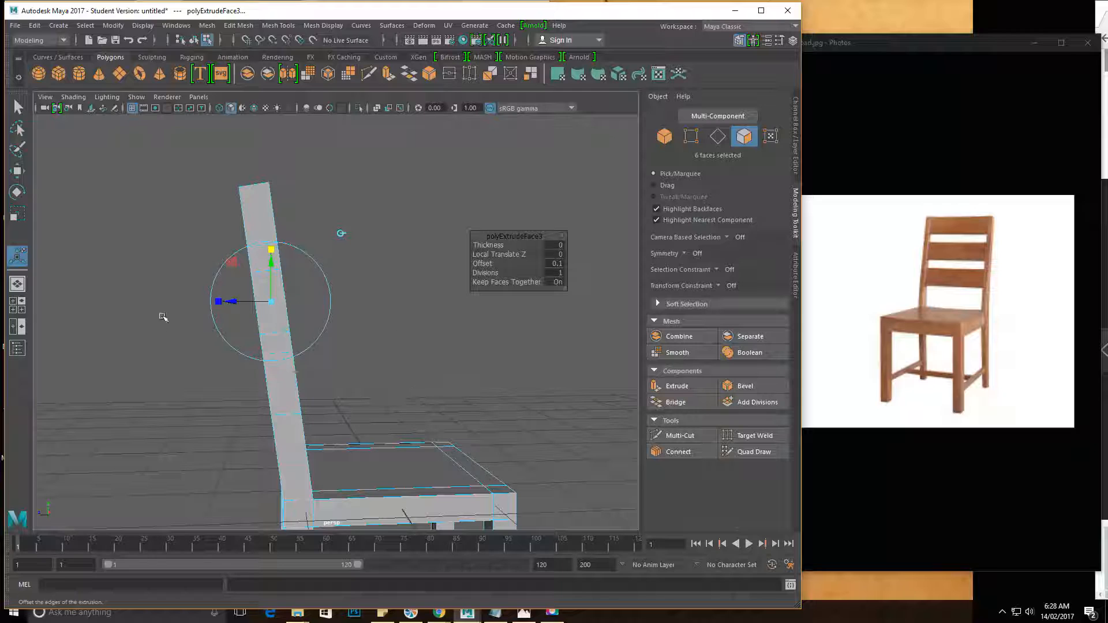
alt+drag(357, 333, 344, 230)
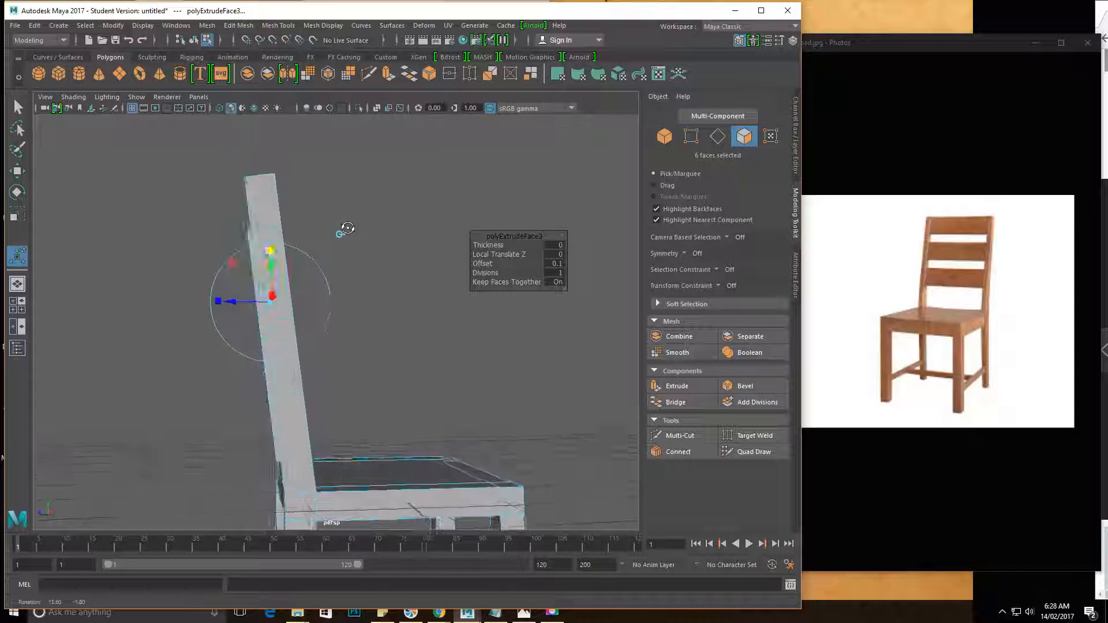
alt+drag(290, 517, 316, 462)
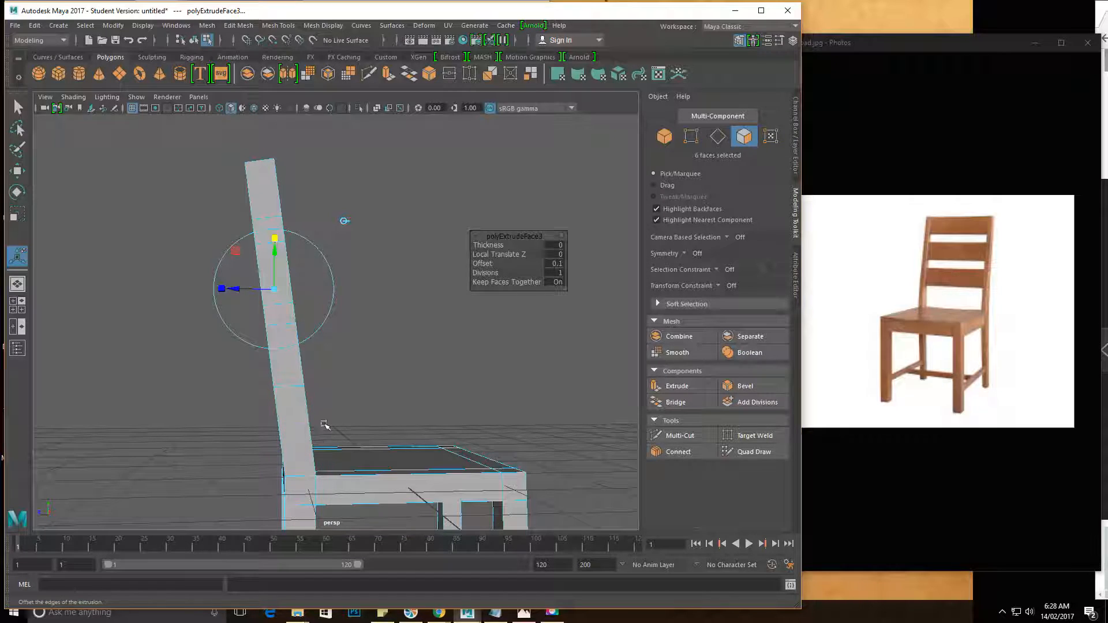
alt+drag(289, 329, 317, 362)
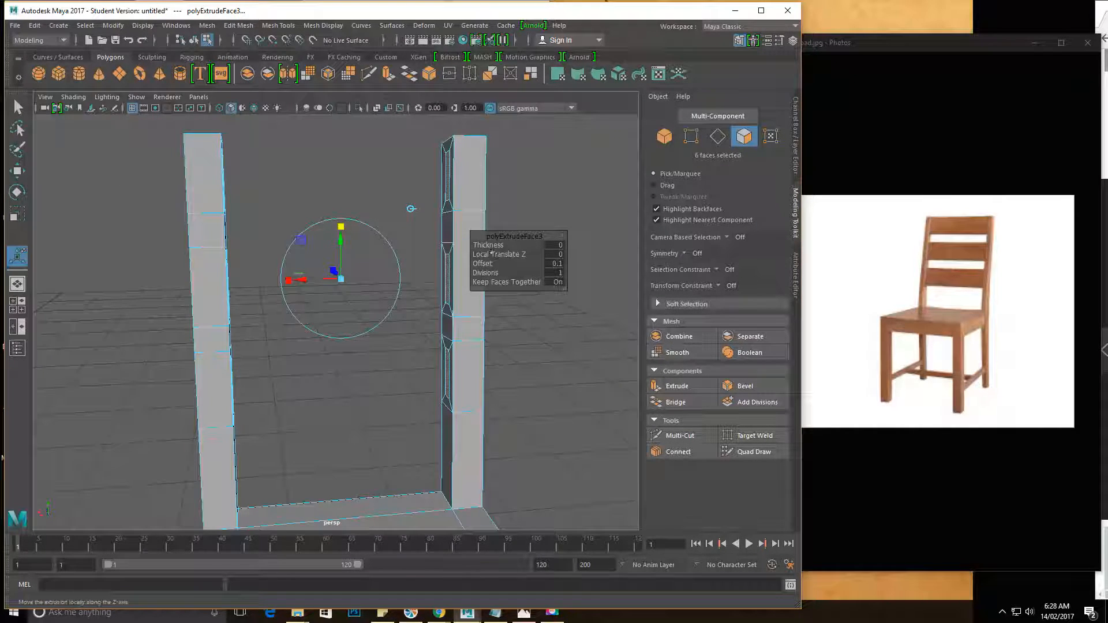
drag(526, 231, 592, 210)
alt+drag(369, 207, 392, 316)
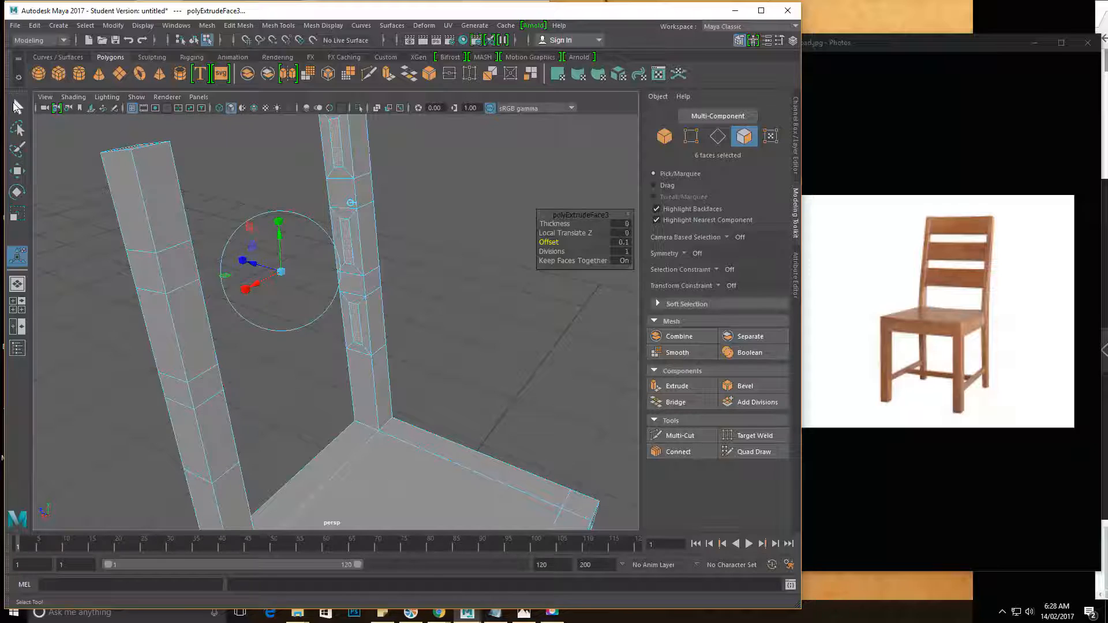
Select the three inset faces on the inner side of one back post
click(16, 106)
click(359, 260)
alt+drag(424, 342, 273, 295)
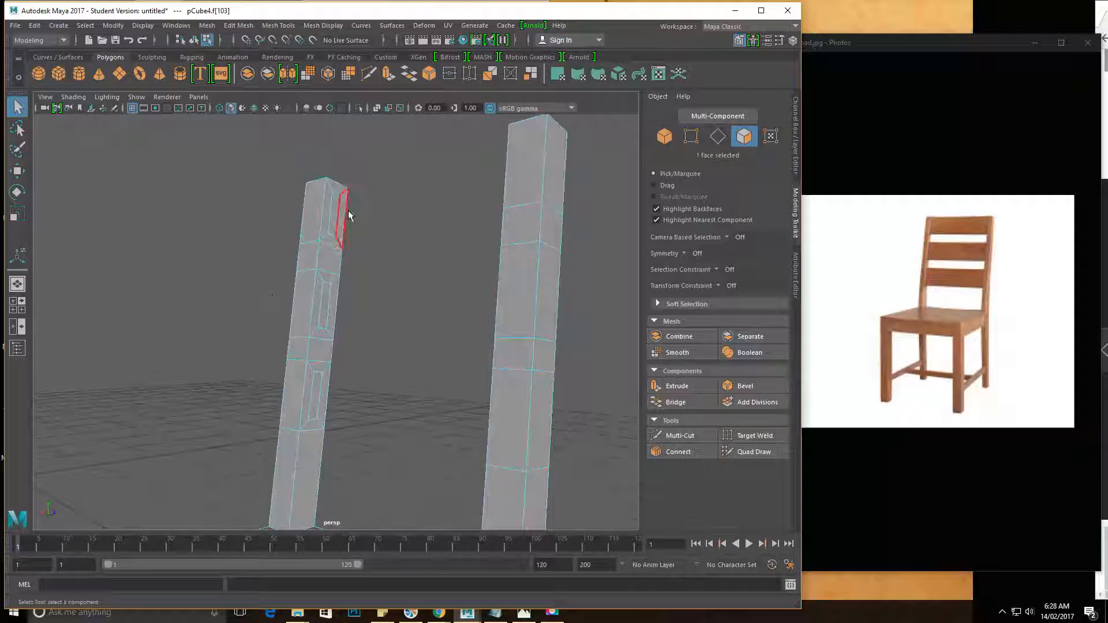
alt+drag(206, 317, 363, 312)
click(315, 297)
alt+drag(447, 404, 412, 420)
Try scaling the three selected inset faces vertically, revert it, and inspect both posts
key(r)
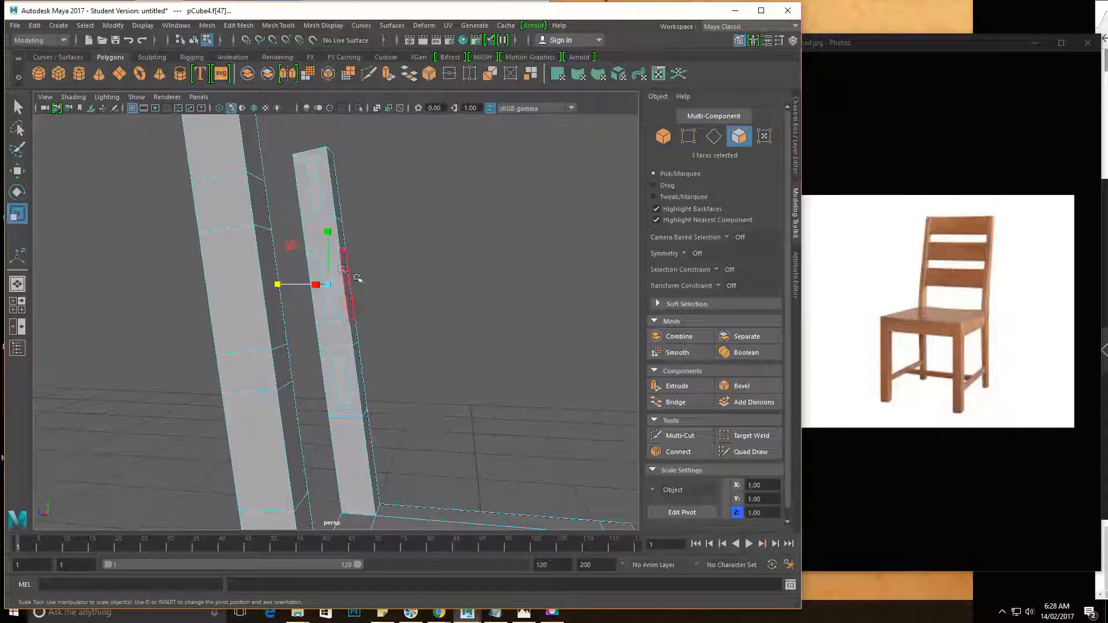
click(326, 227)
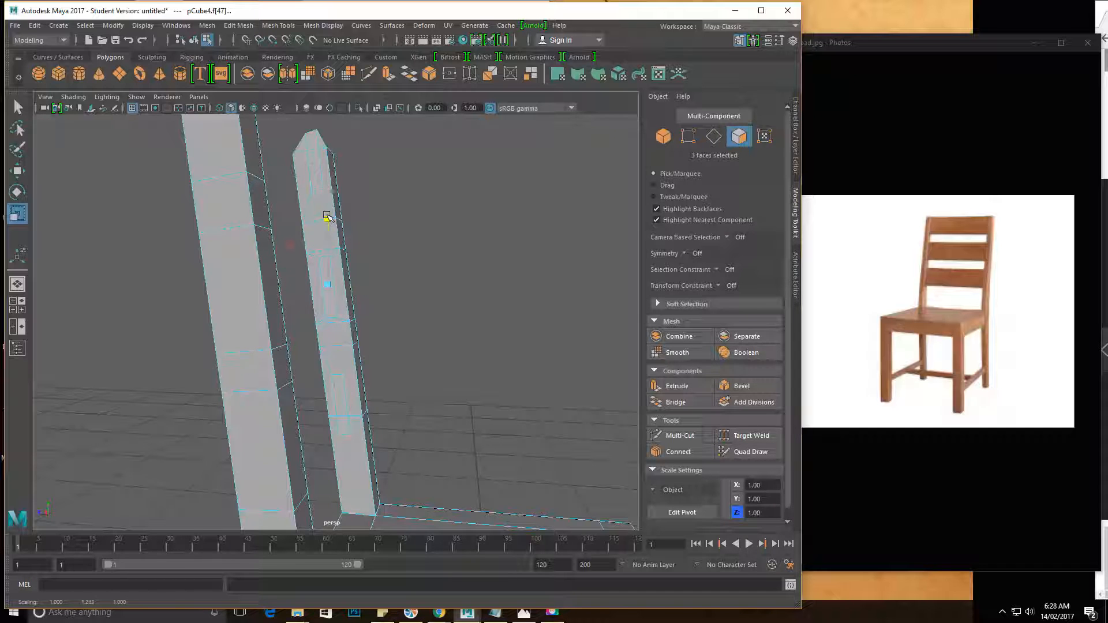
alt+drag(327, 231, 425, 423)
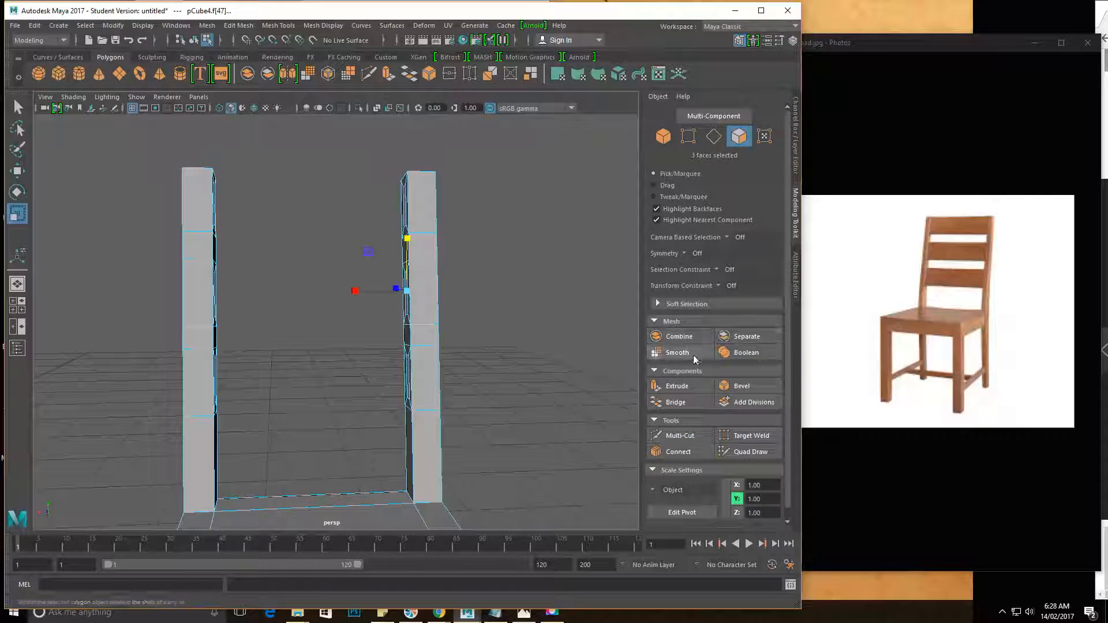
alt+drag(277, 321, 306, 327)
alt+drag(279, 320, 354, 309)
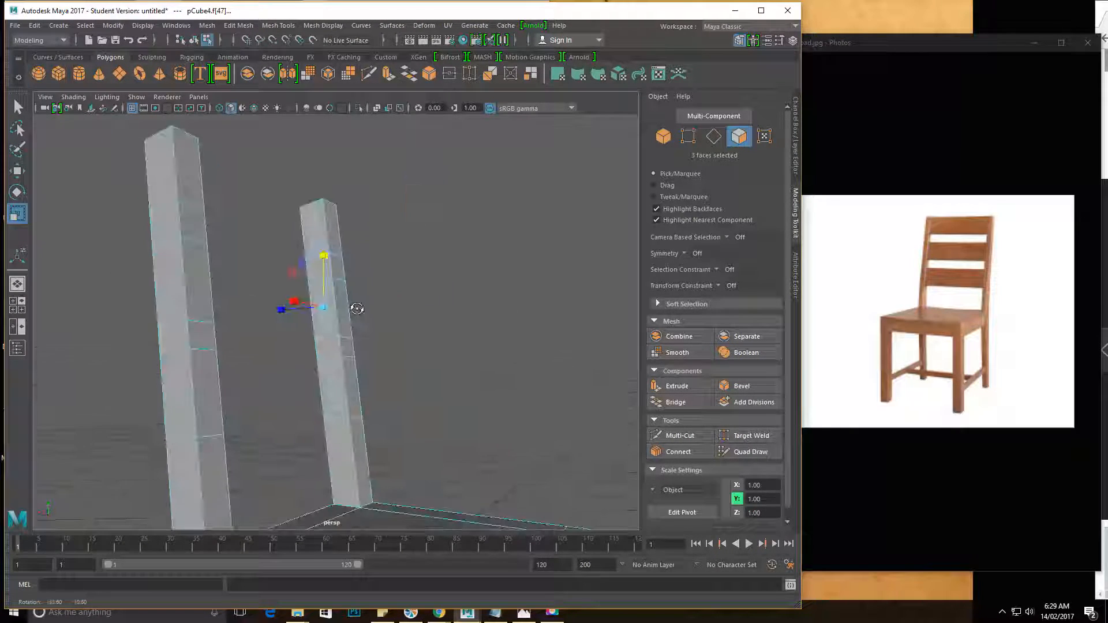
alt+drag(304, 397, 428, 283)
alt+drag(343, 283, 376, 370)
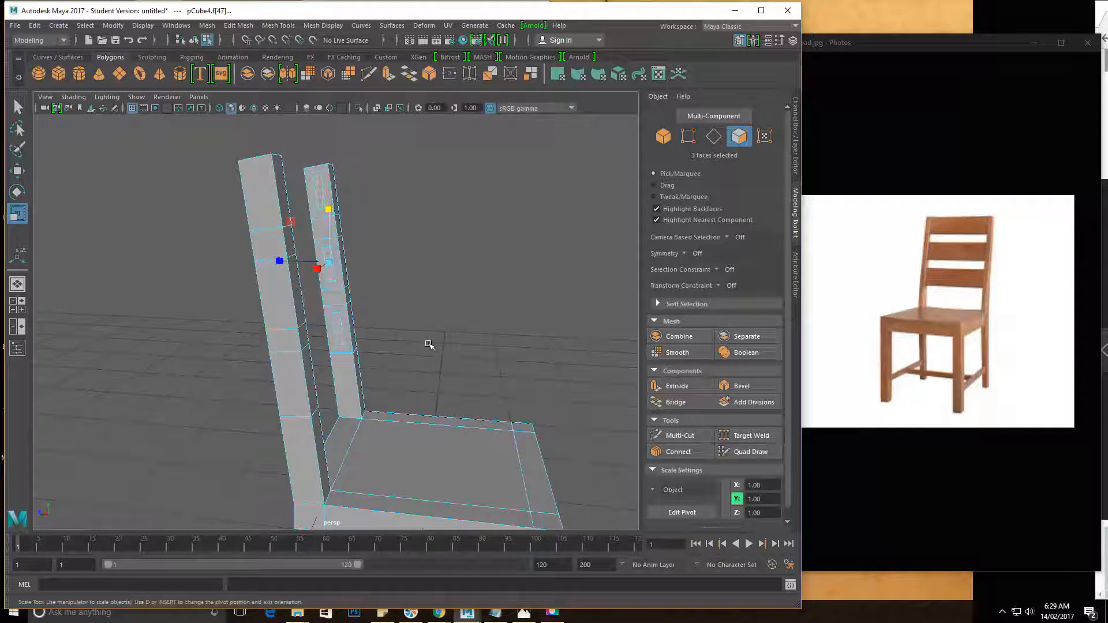
Extrude the three inset faces toward the opposite post as slats, with a local Z translation of about 1.845
click(696, 386)
alt+drag(381, 271, 444, 271)
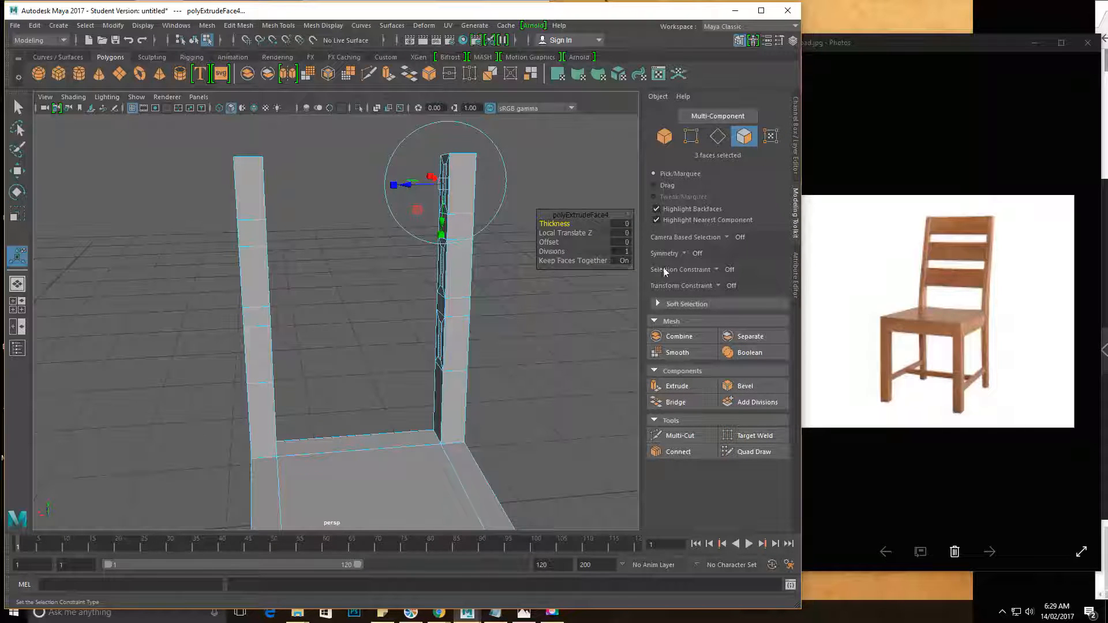
click(285, 26)
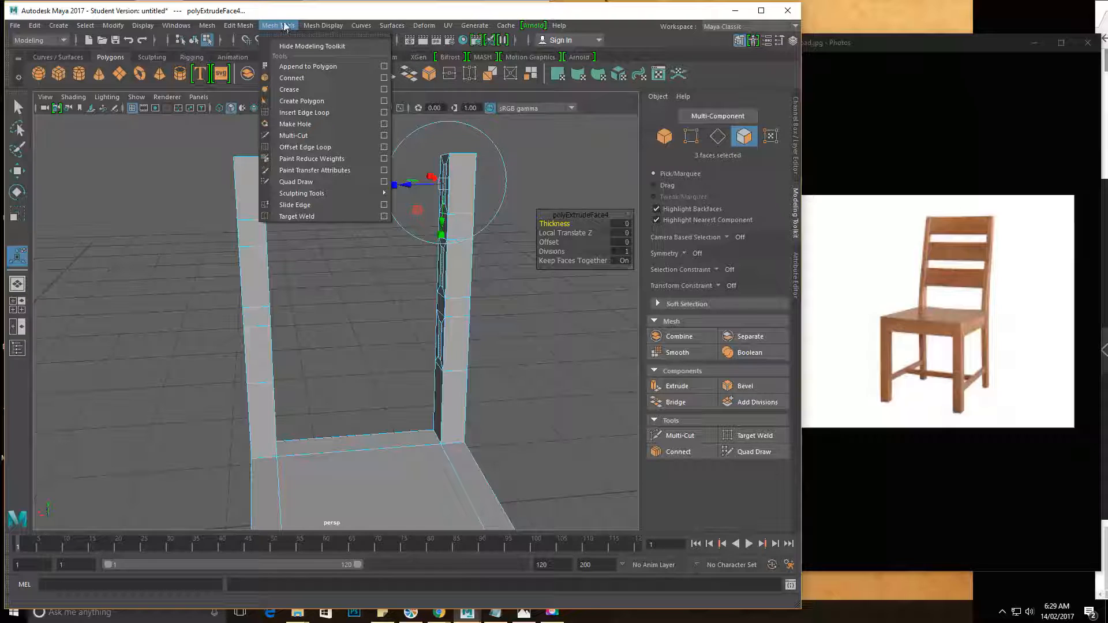
click(290, 26)
alt+drag(394, 424, 441, 415)
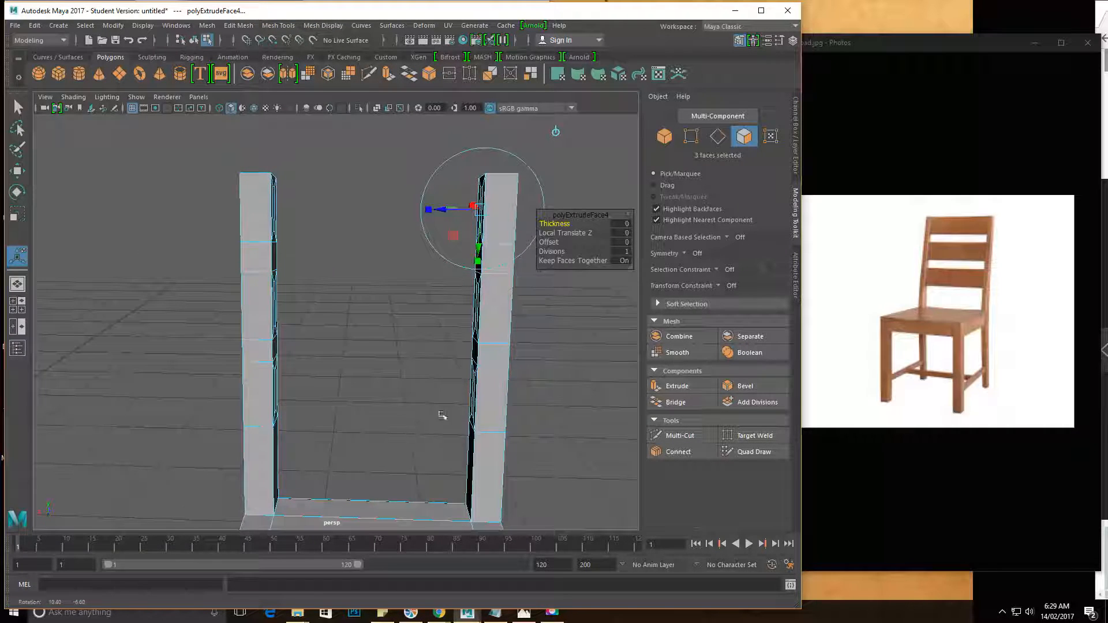
drag(447, 211, 249, 367)
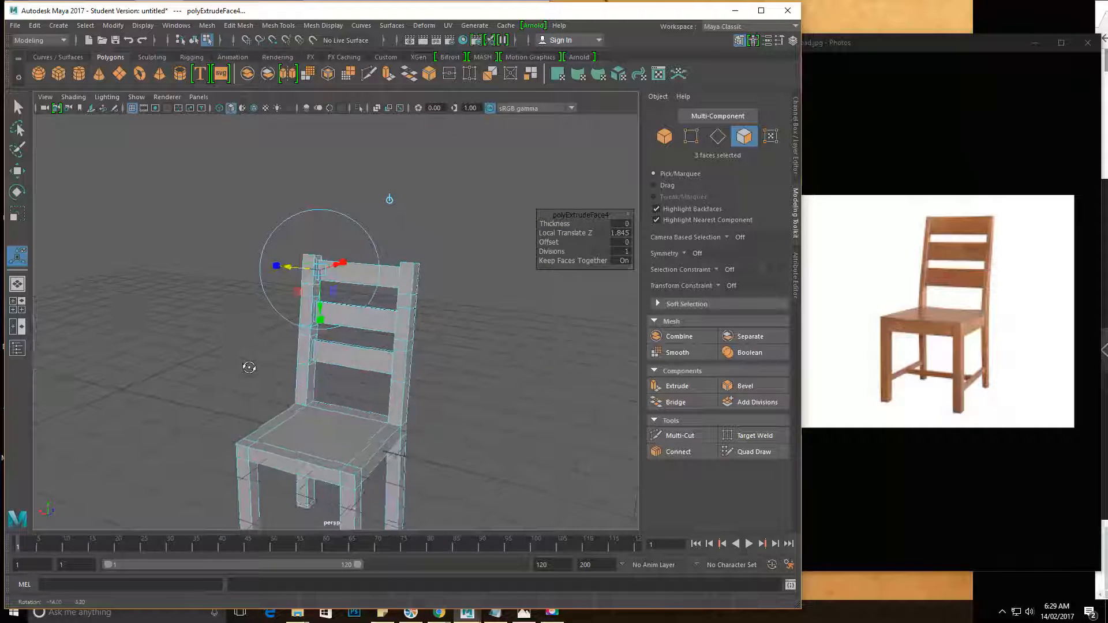
Compare the slats with the reference chair and pull their ends back to a local Z translation of about 1.78
alt+drag(346, 408, 359, 258)
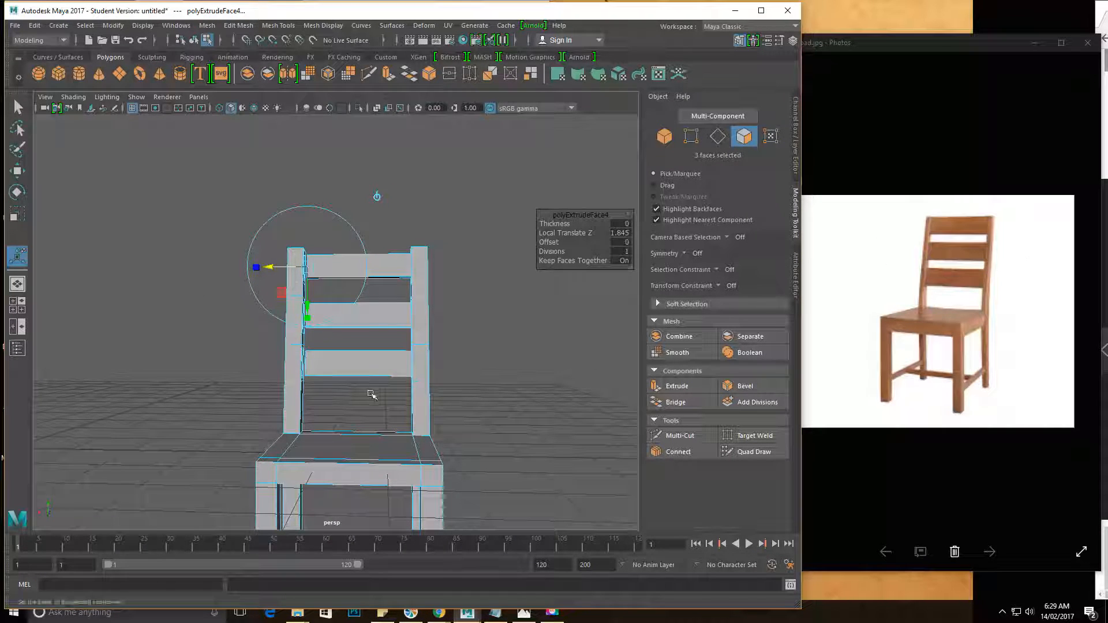
alt+drag(442, 294, 405, 295)
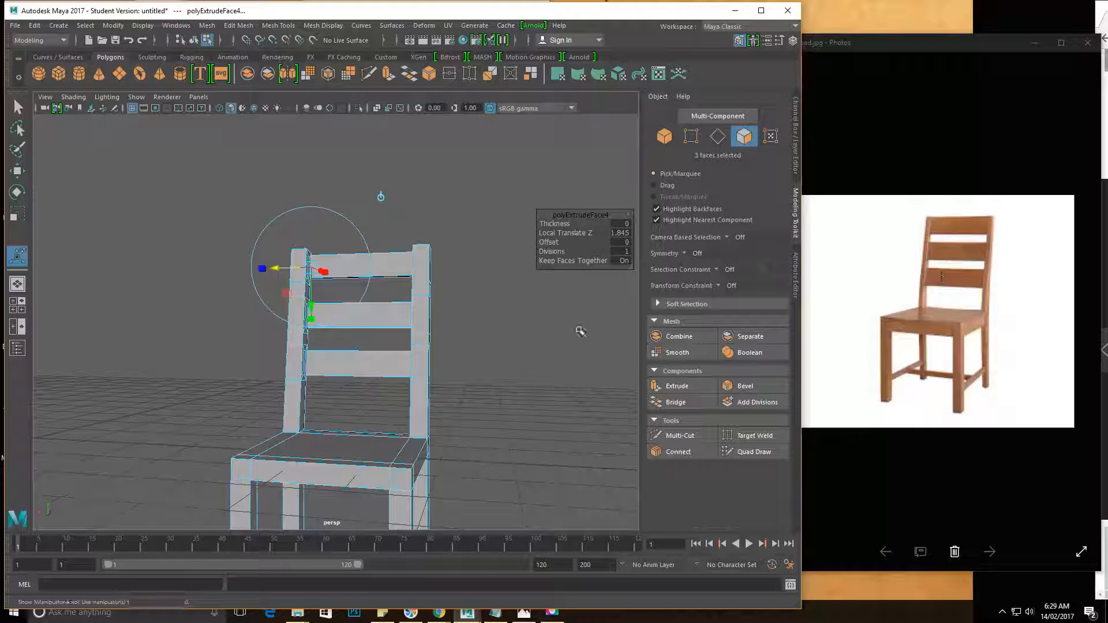
alt+drag(467, 321, 434, 260)
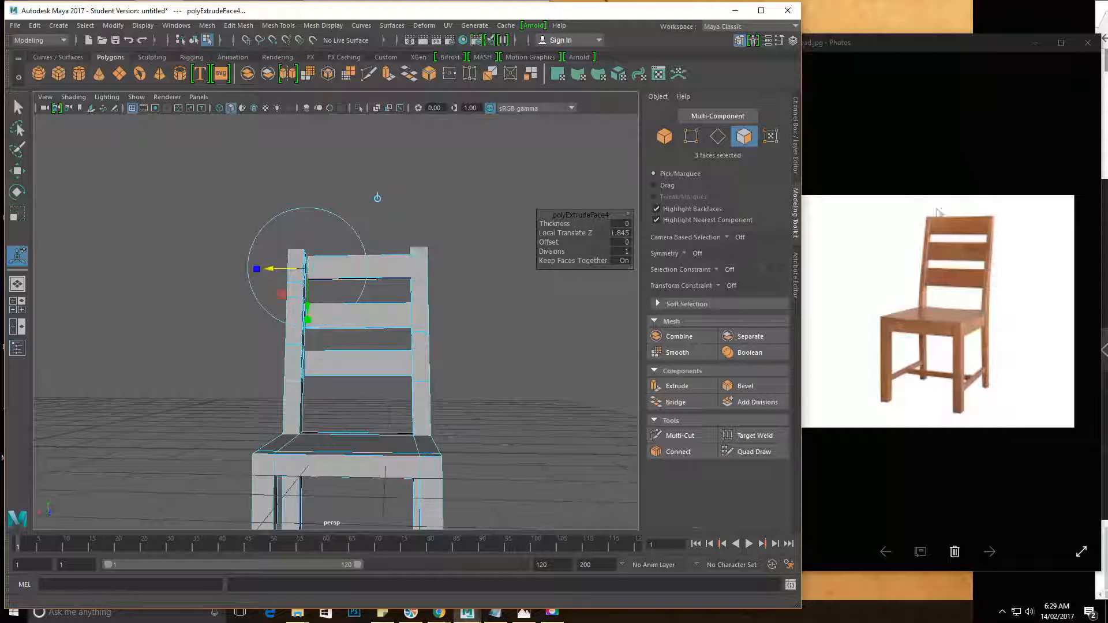
alt+drag(398, 329, 342, 304)
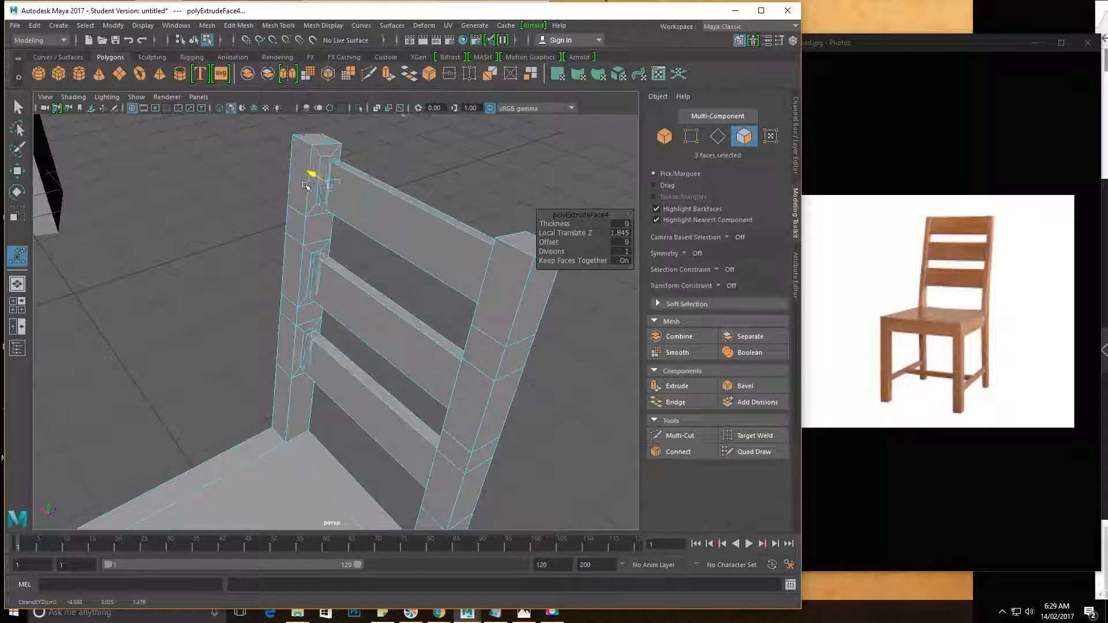
alt+drag(303, 186, 384, 199)
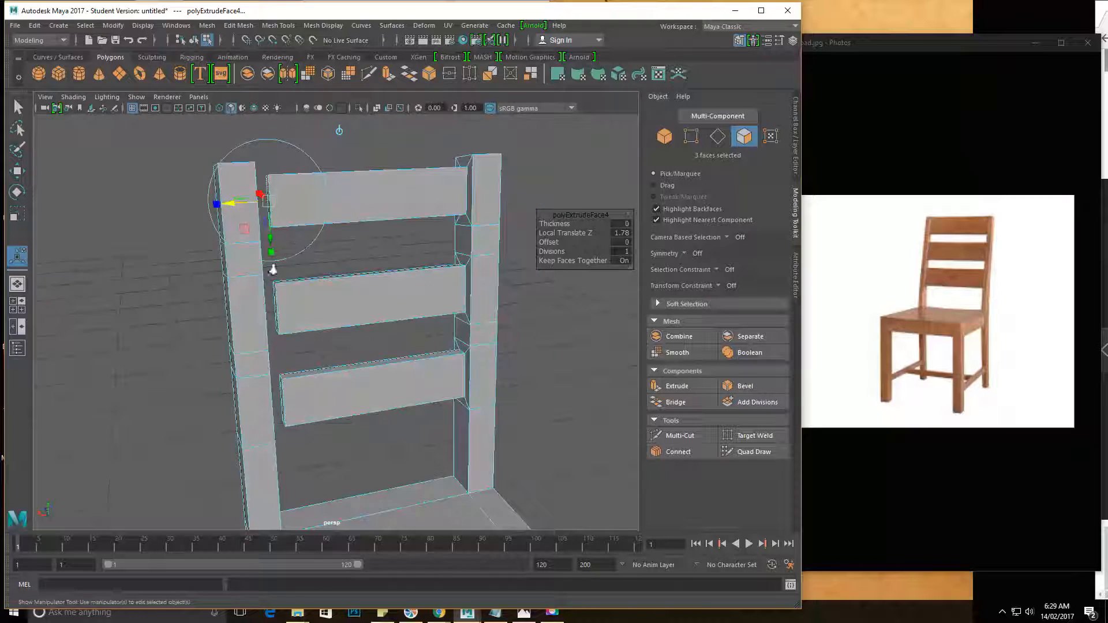
Delete the end faces of the three slats next to the opposite post
scroll(289, 240, up, 4)
alt+middle_drag(289, 240, 395, 255)
alt+drag(396, 255, 322, 247)
alt+drag(297, 292, 391, 286)
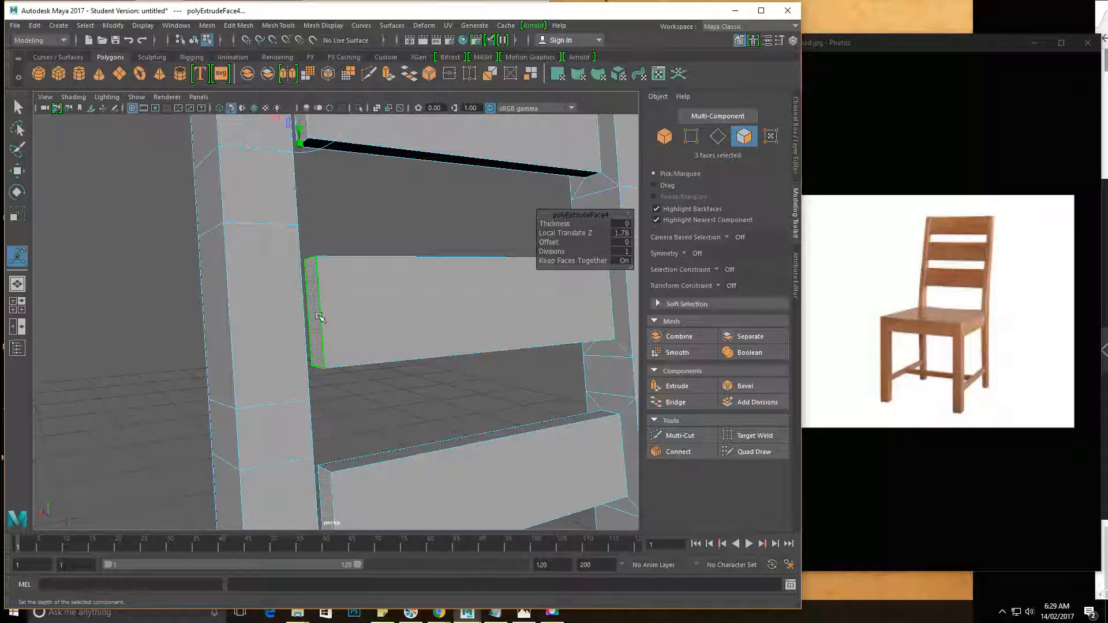
alt+drag(285, 315, 245, 330)
key(Delete)
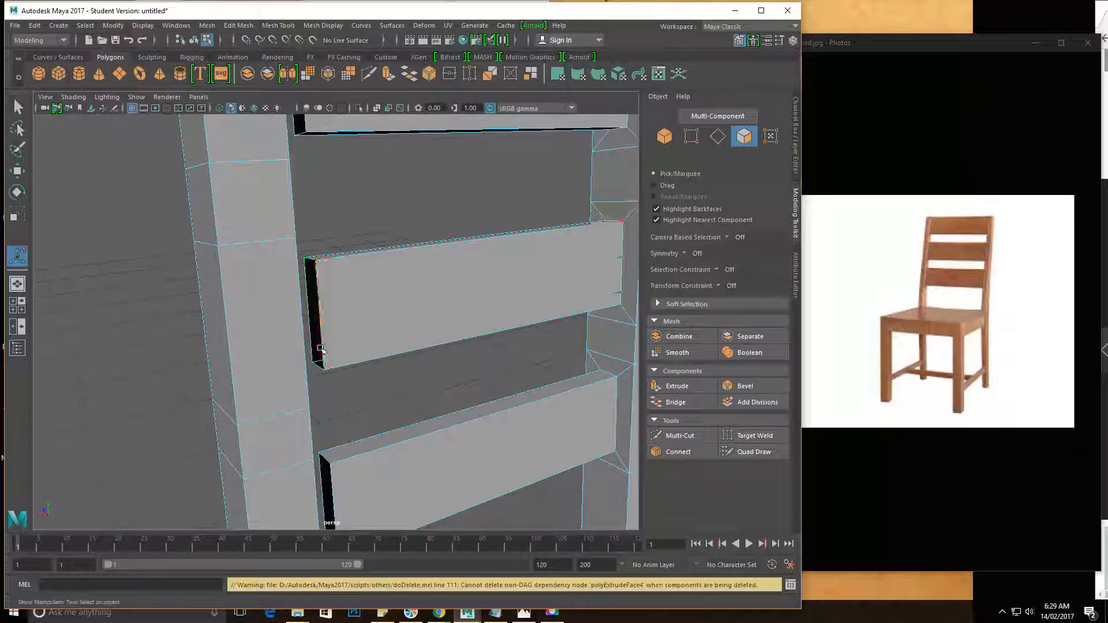
Select the three inset faces on the post facing the open slat ends and delete them
alt+drag(336, 239, 283, 245)
right_drag(323, 243, 325, 274)
click(323, 266)
alt+drag(316, 380, 377, 360)
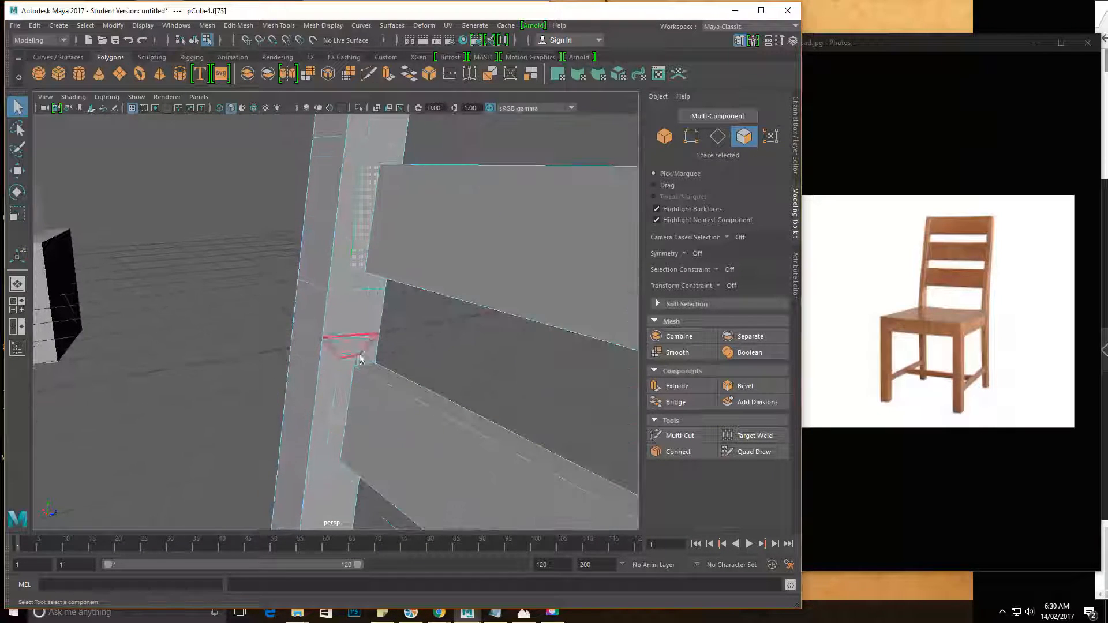
shift+click(346, 404)
alt+right_drag(396, 276, 339, 245)
alt+middle_drag(338, 245, 317, 386)
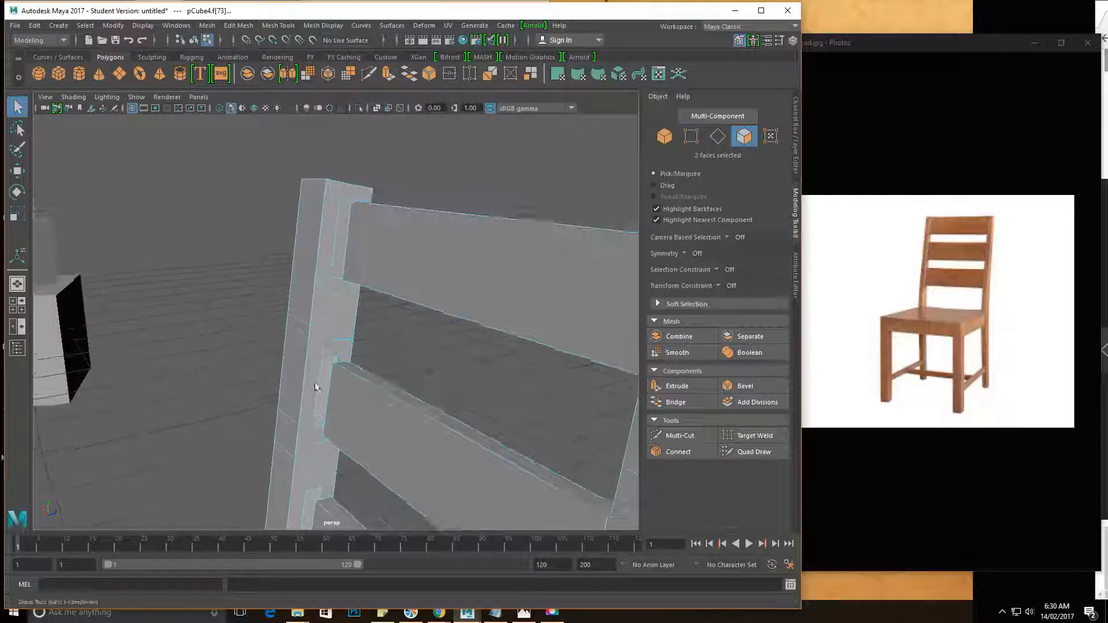
alt+drag(317, 386, 392, 369)
shift+click(340, 232)
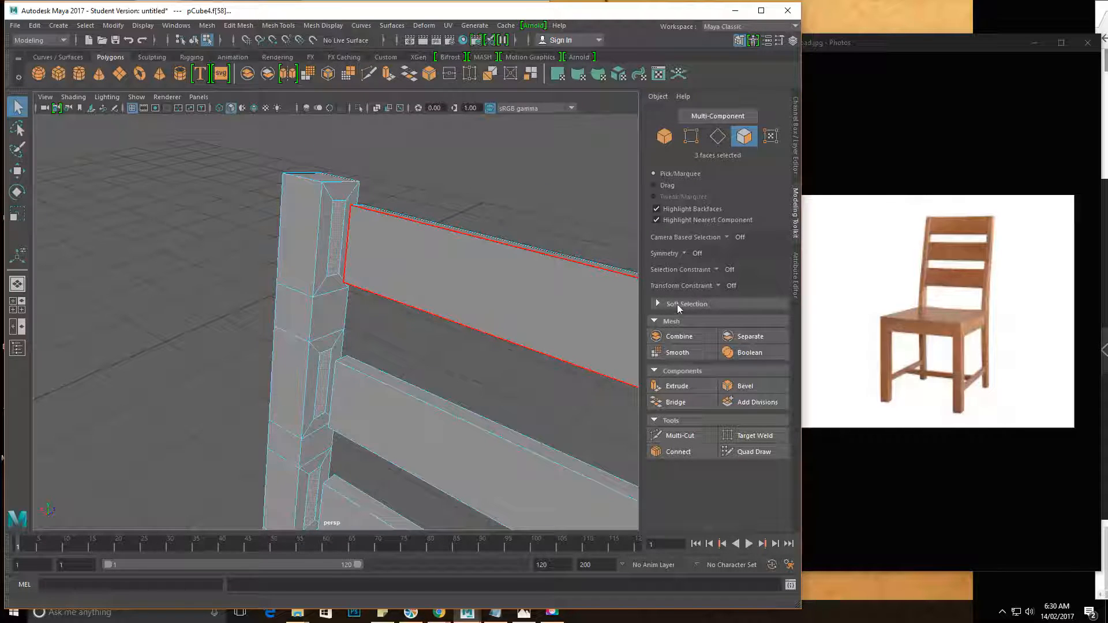
key(Delete)
Examine the open slat ends and the matching post openings from both sides, switching through vertex and object selection
alt+drag(455, 286, 464, 311)
alt+drag(375, 234, 301, 248)
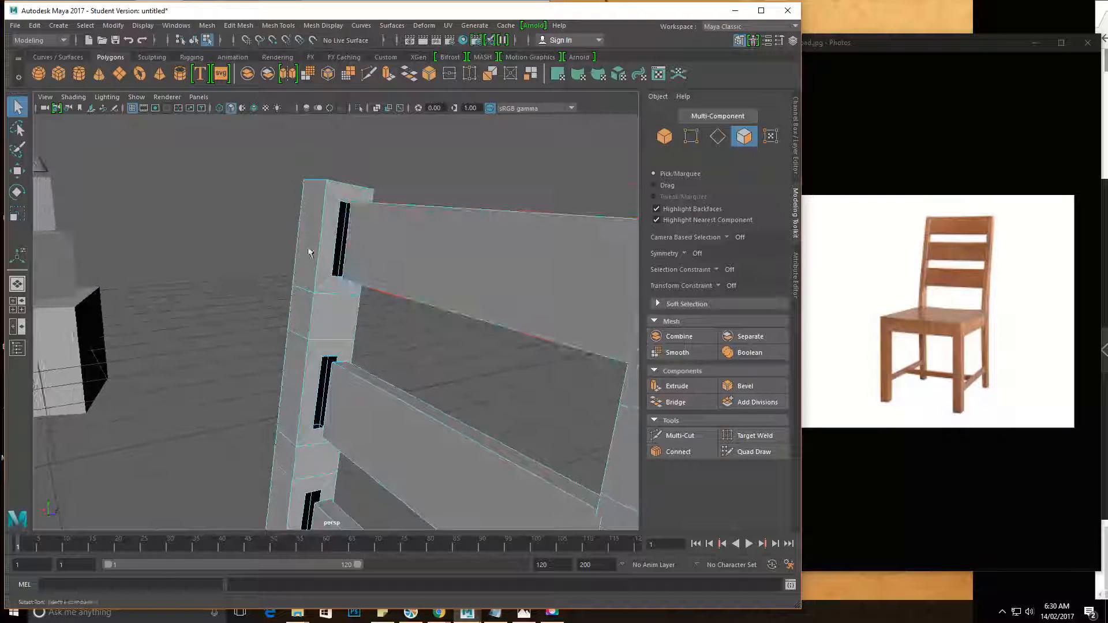
alt+middle_drag(293, 447, 321, 323)
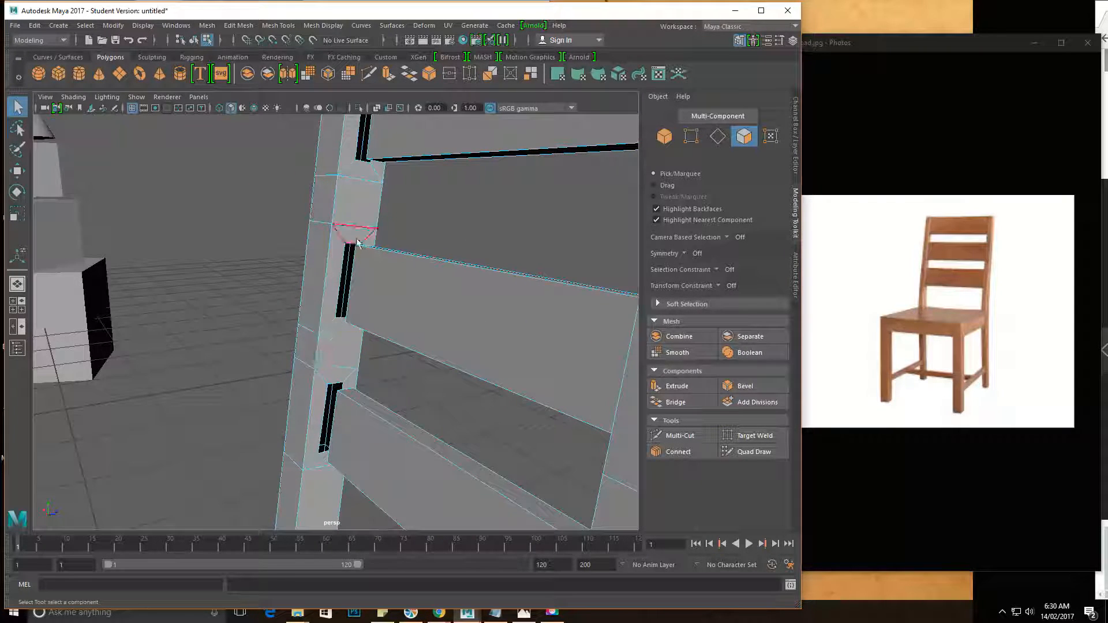
alt+drag(320, 453, 409, 270)
right_drag(381, 262, 333, 258)
alt+drag(416, 271, 383, 268)
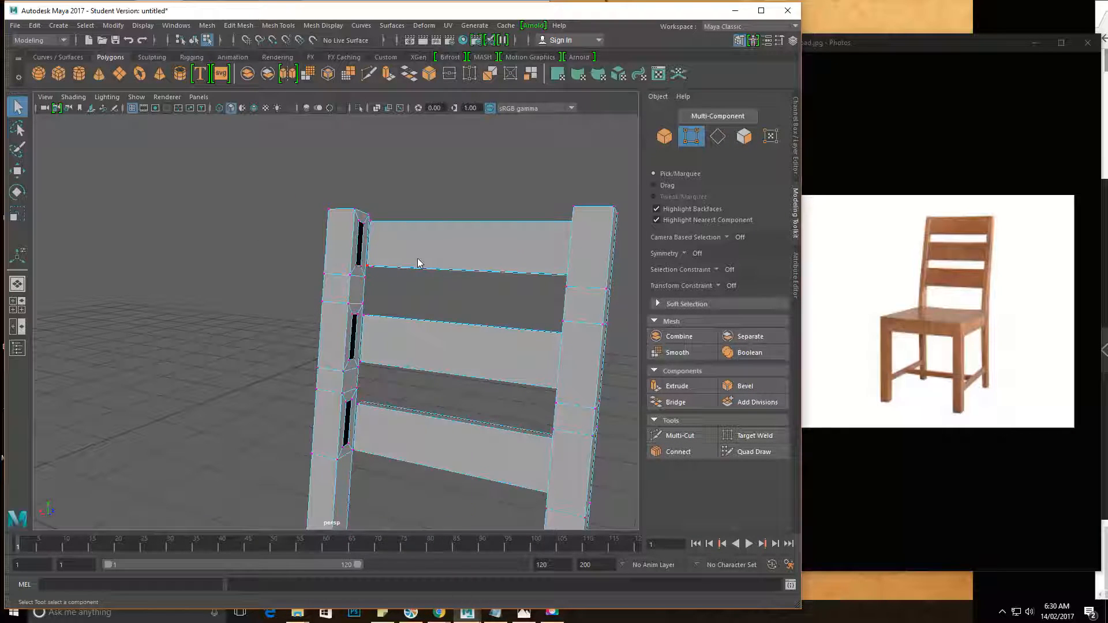
right_drag(417, 260, 426, 254)
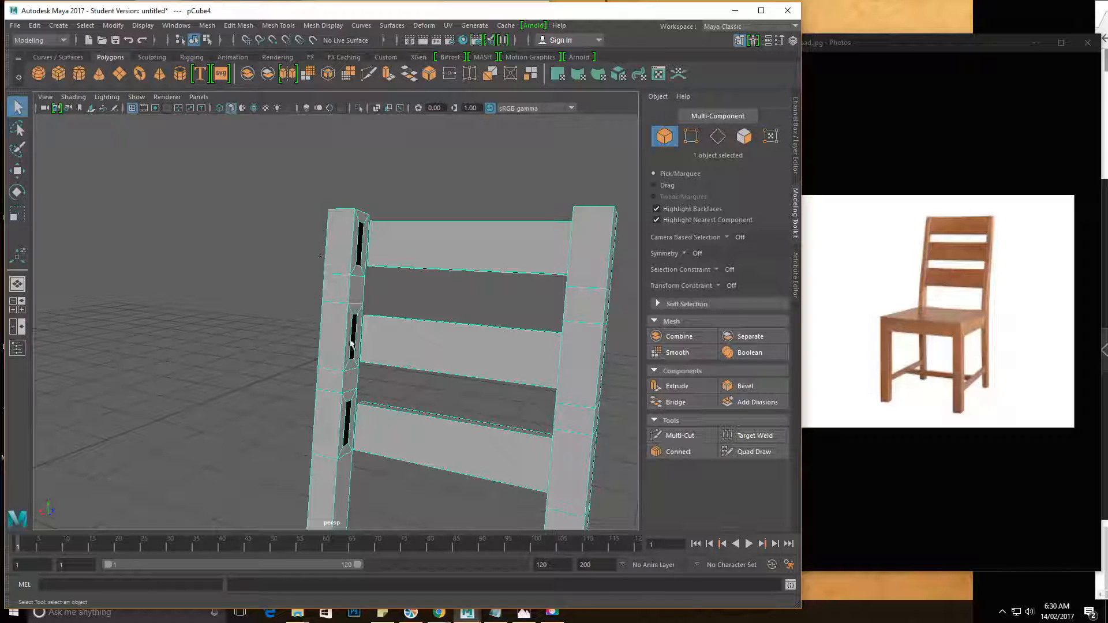
alt+drag(396, 330, 417, 397)
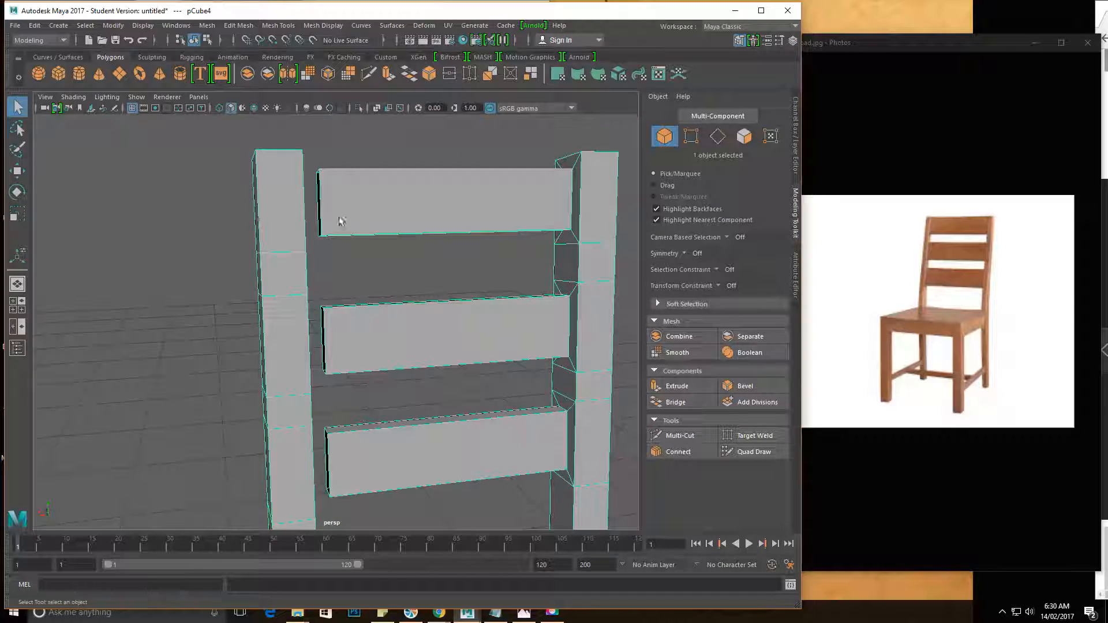
alt+drag(294, 188, 379, 210)
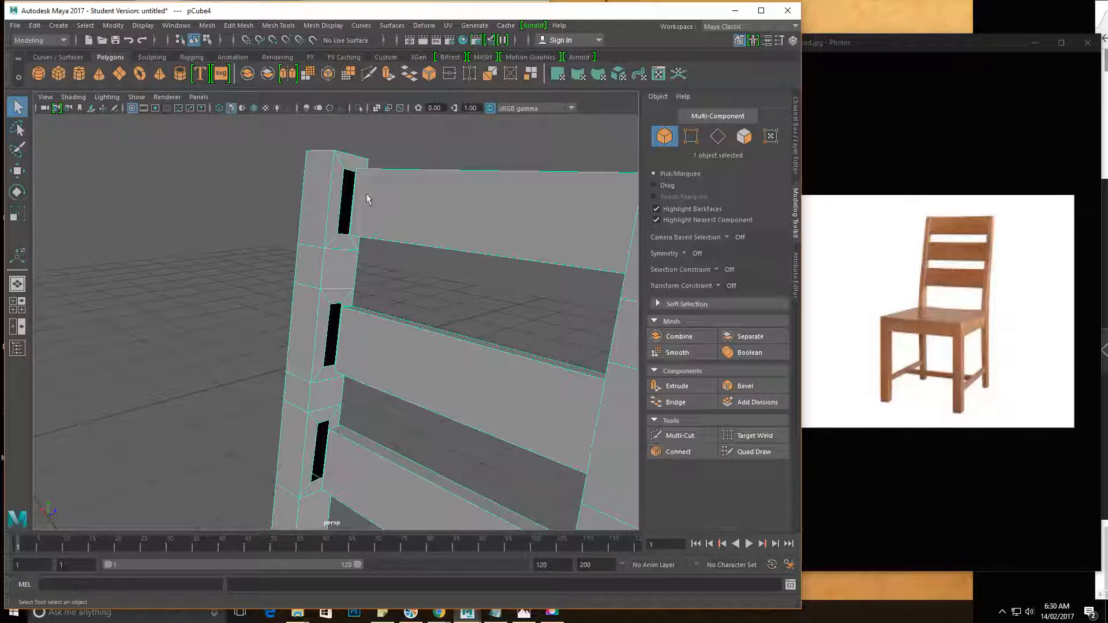
alt+drag(293, 240, 398, 196)
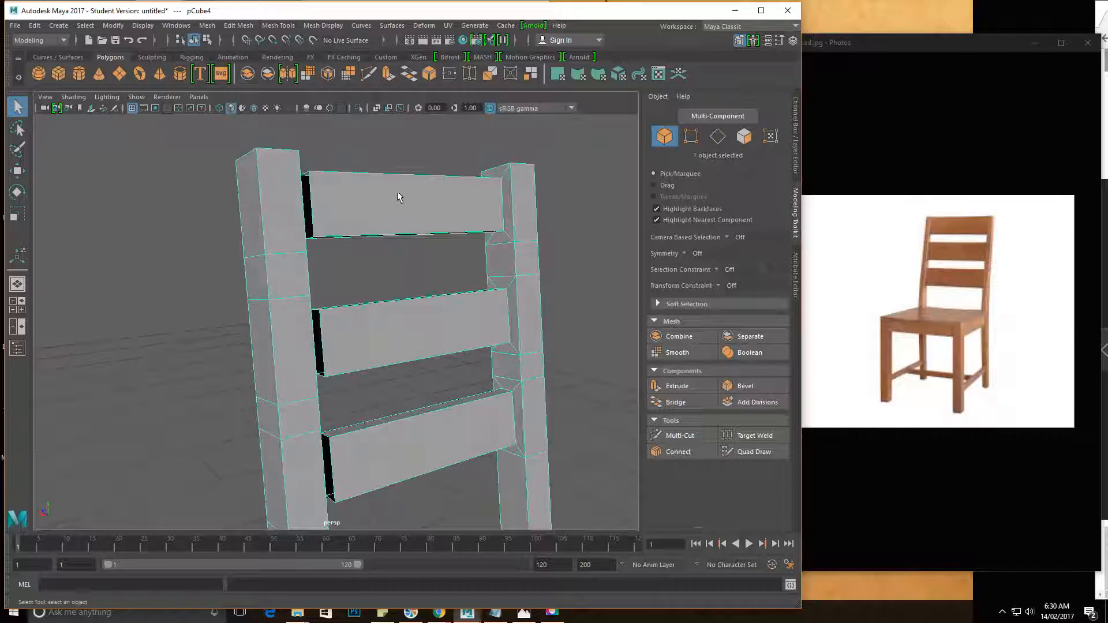
Switch the chair mesh to vertex selection, passing through face and edge selection
right_click(368, 184)
click(368, 214)
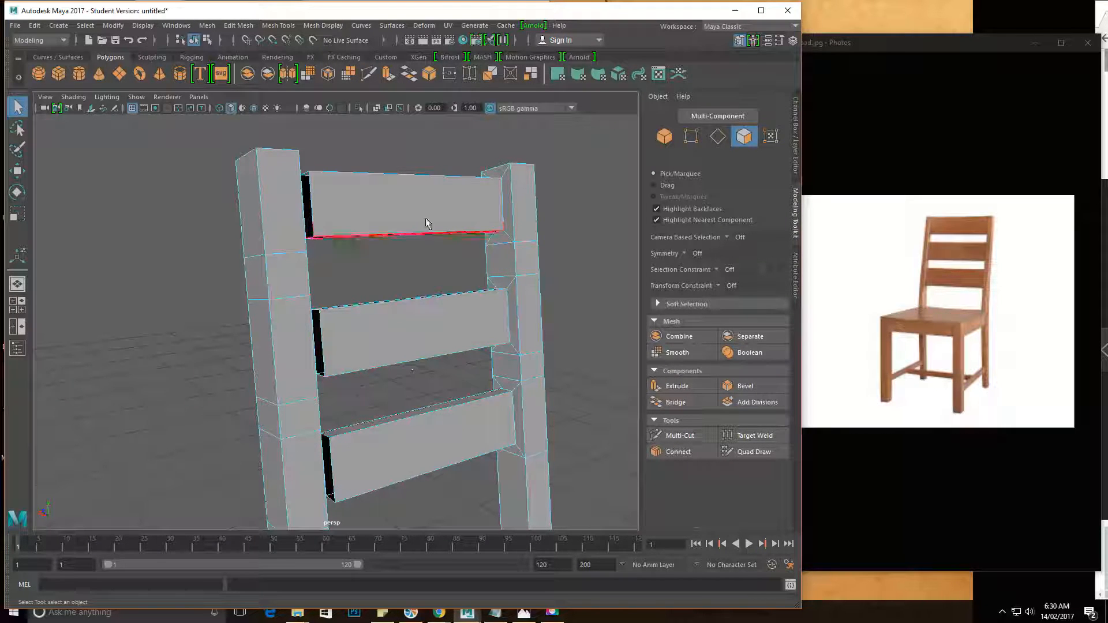
alt+drag(425, 208, 371, 210)
right_click(370, 209)
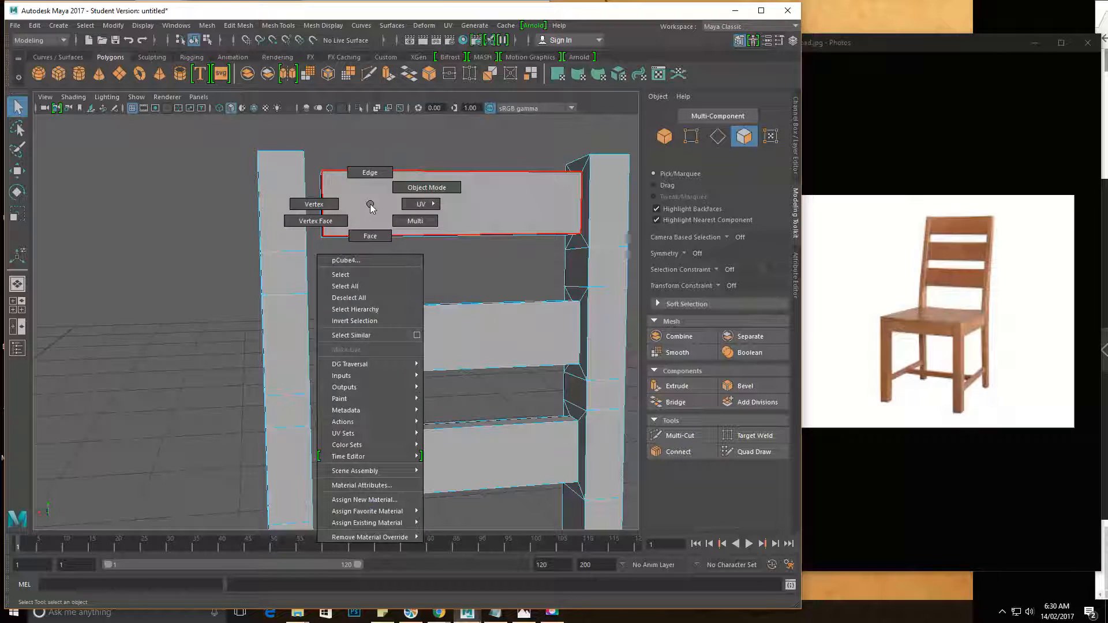
click(373, 193)
right_click(380, 186)
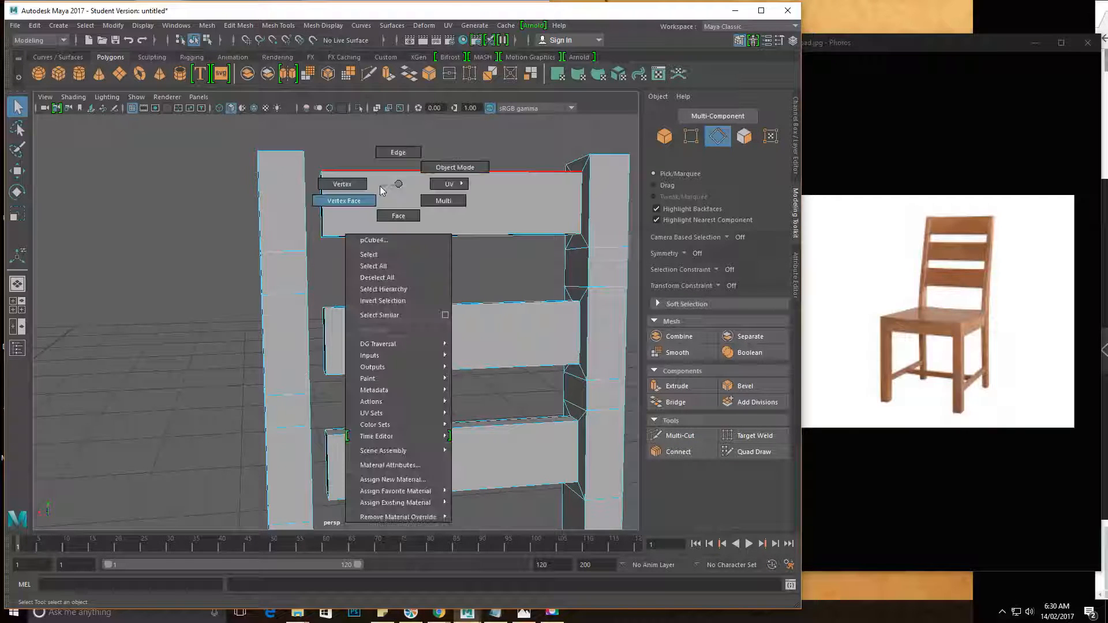
click(350, 185)
mouse_move(353, 181)
alt+mouse_down()
mouse_move(295, 143)
mouse_move(278, 151)
mouse_move(343, 199)
alt+mouse_up()
click(297, 156)
key(w)
drag(310, 138, 302, 162)
key(ctrl+z)
key(ctrl+z)
key(ctrl+z)
alt+drag(332, 209, 347, 247)
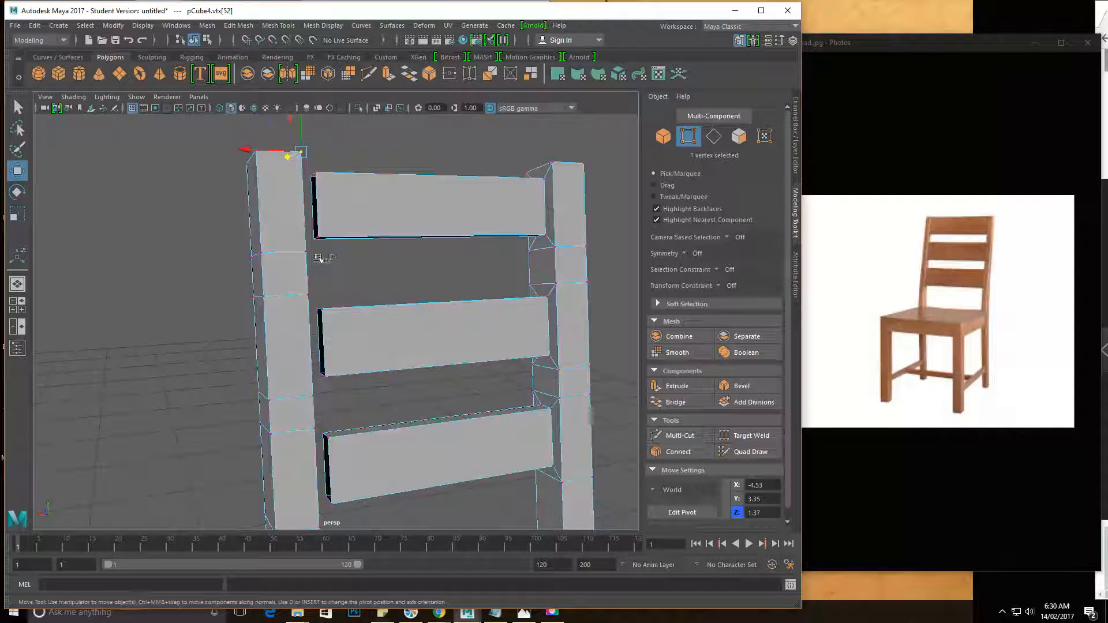
drag(300, 170, 296, 157)
click(342, 241)
alt+drag(344, 245, 326, 273)
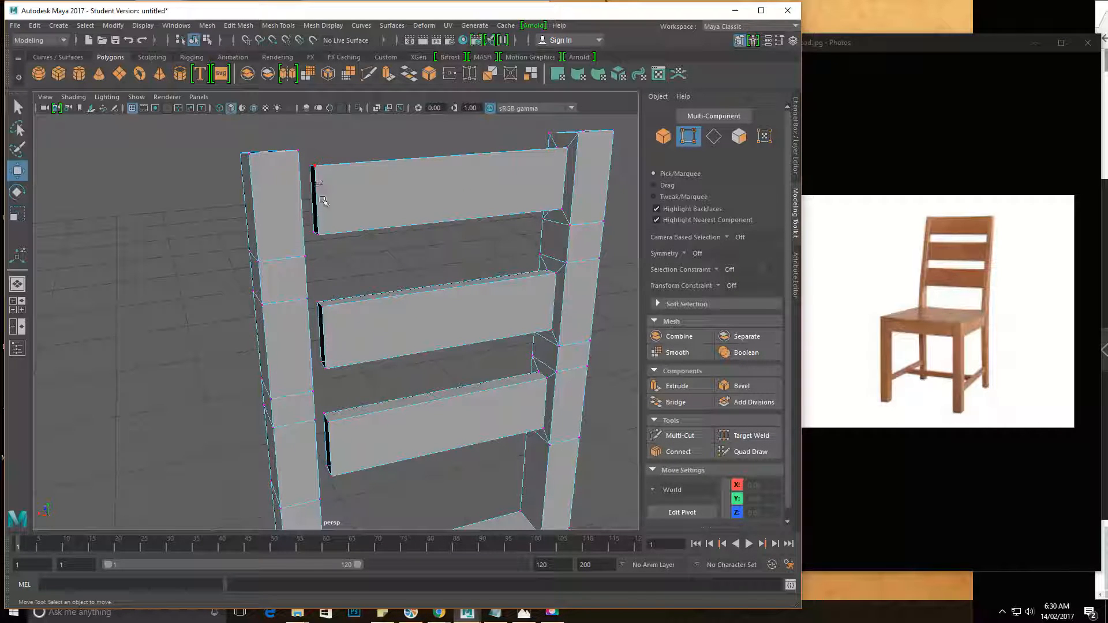
Select the twelve corner vertices at the open ends of the three backrest slats
drag(325, 181, 325, 181)
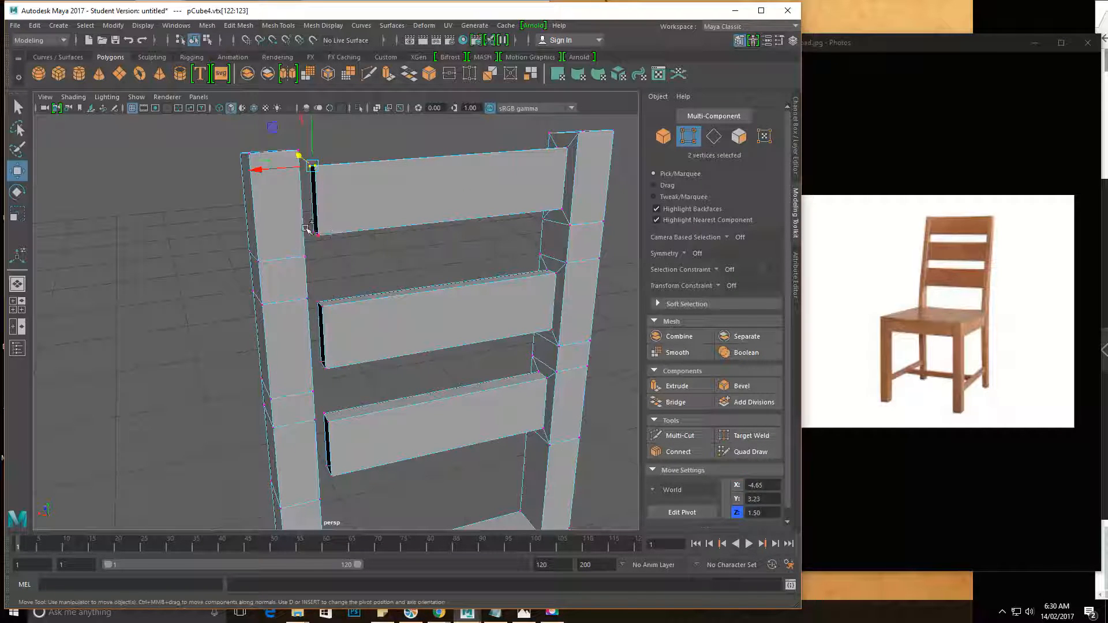
shift+drag(326, 247, 327, 249)
alt+drag(338, 272, 318, 195)
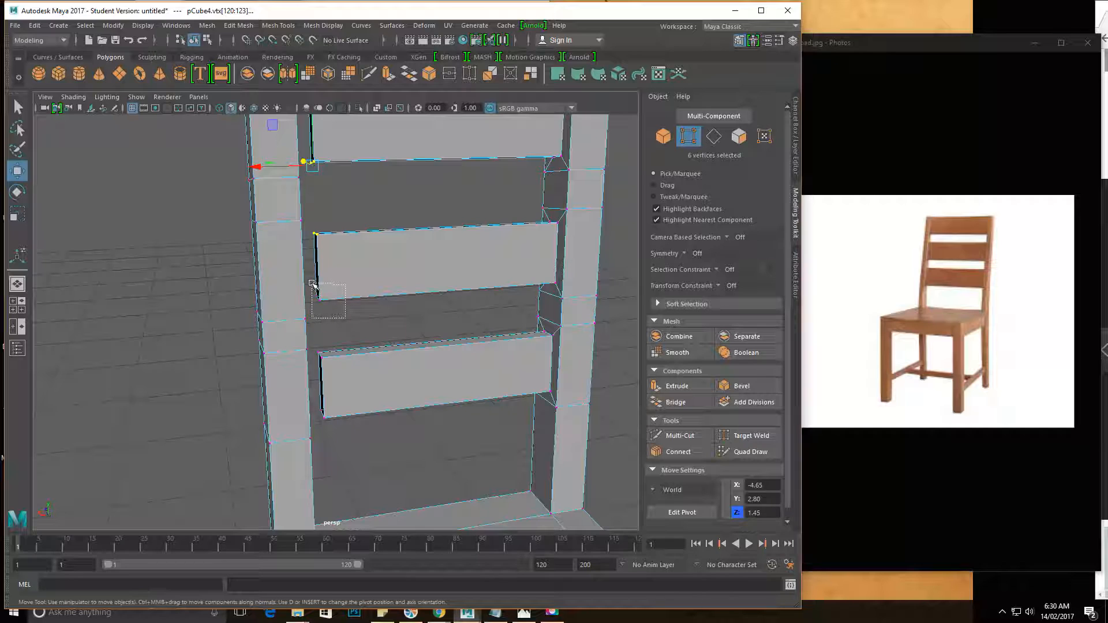
alt+drag(335, 326, 364, 348)
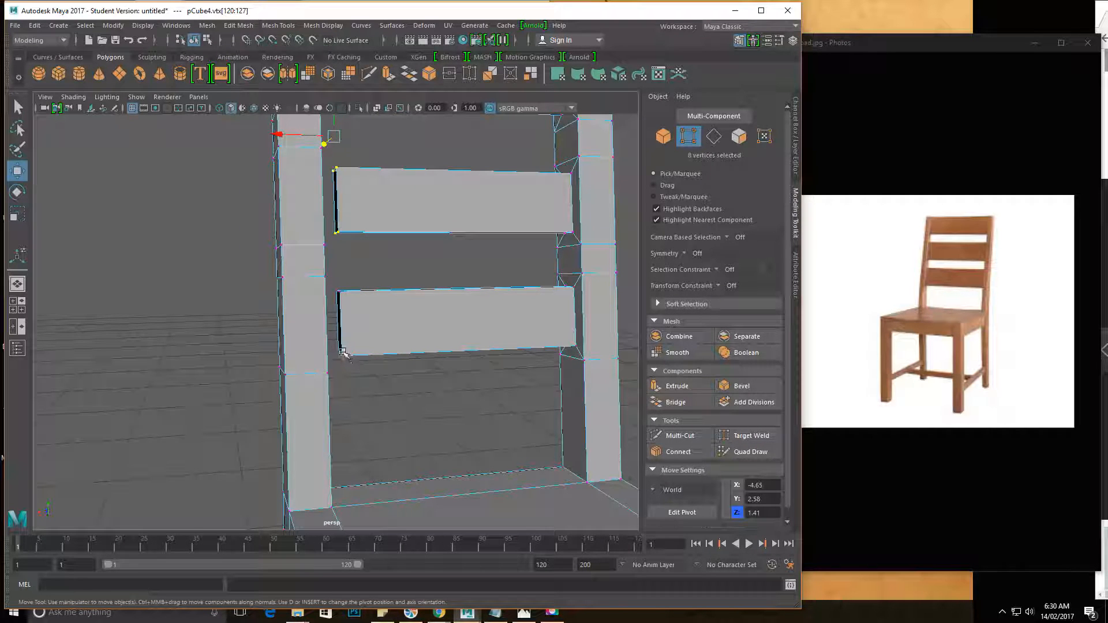
shift+drag(332, 285, 348, 298)
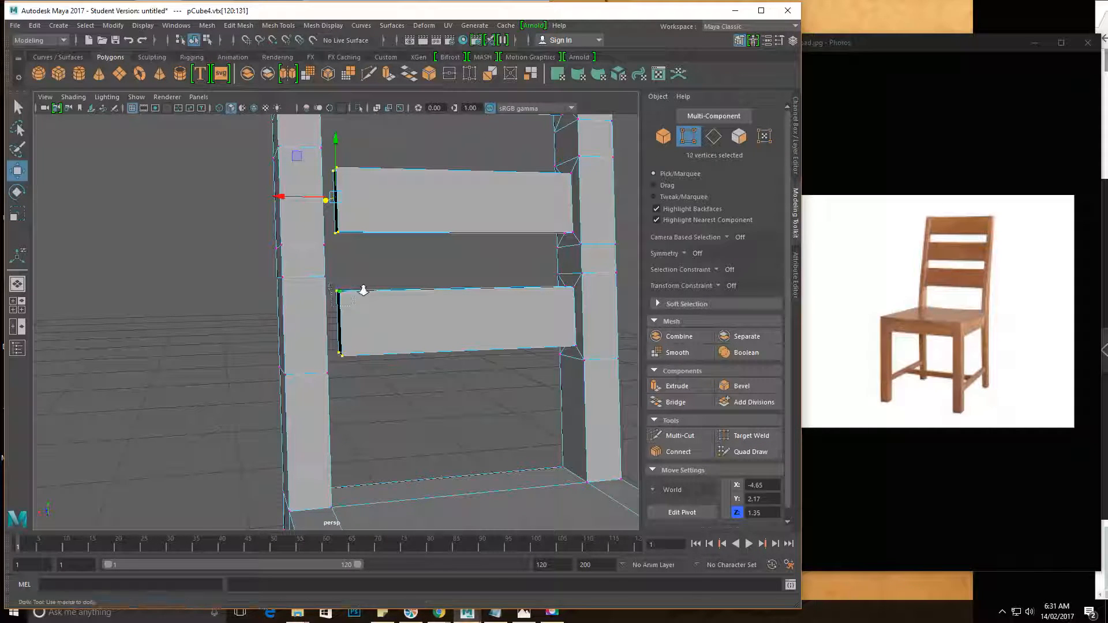
Check the selected slat-end vertices from several angles in wireframe display and return to shaded display
alt+right_drag(368, 292, 367, 236)
alt+drag(367, 237, 306, 260)
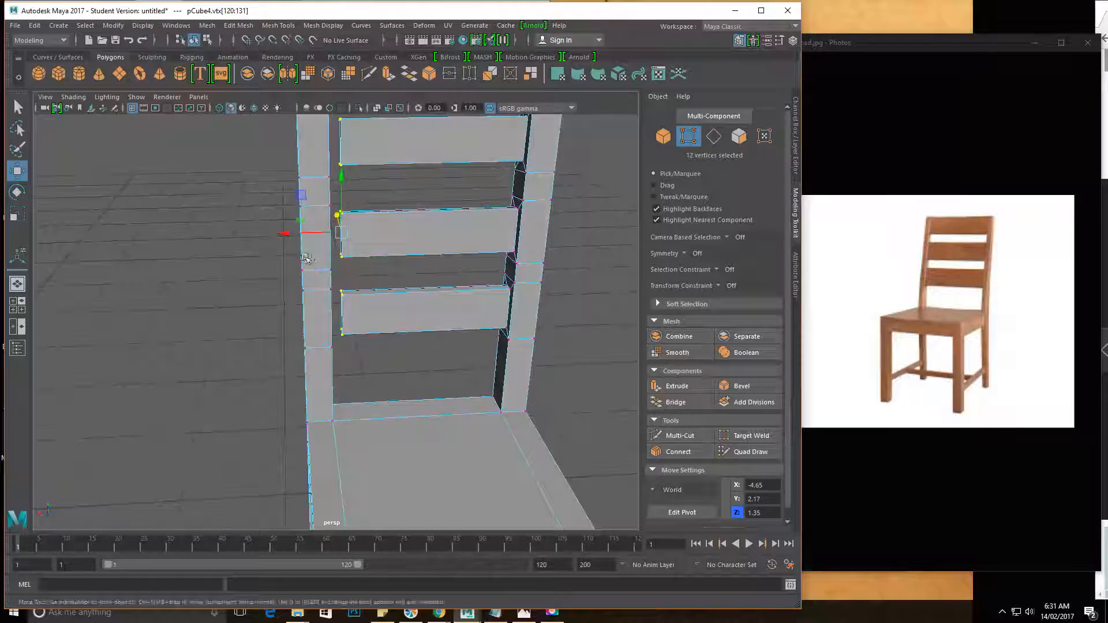
key(4)
alt+drag(196, 396, 358, 347)
alt+right_drag(358, 347, 332, 300)
alt+drag(331, 300, 193, 352)
alt+right_drag(194, 352, 231, 376)
mouse_move(265, 383)
alt+mouse_down()
mouse_move(148, 383)
mouse_move(69, 366)
mouse_move(215, 346)
mouse_move(309, 376)
mouse_move(264, 378)
alt+mouse_up()
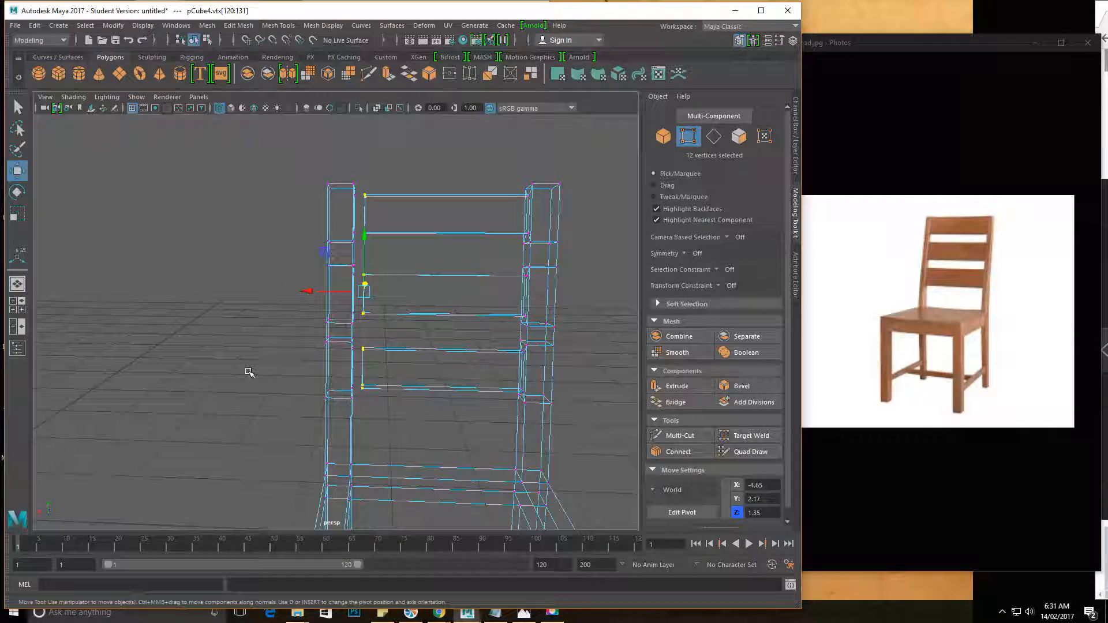
key(5)
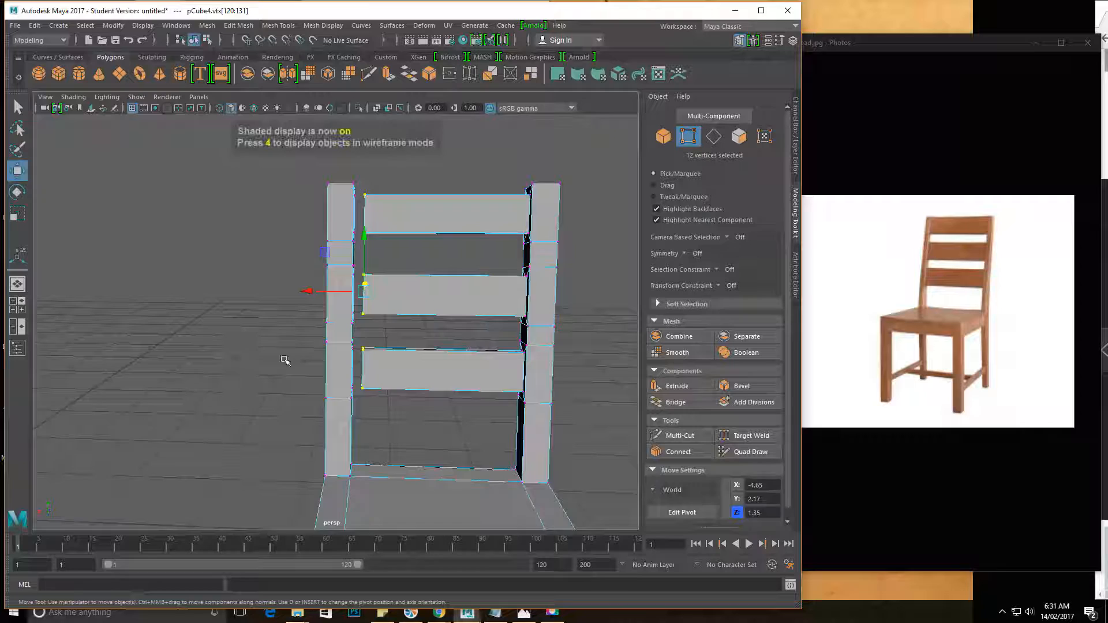
Move the selected slat-end vertices along X to about -4.54 so they meet the post openings
scroll(347, 381, up, 5)
alt+drag(428, 396, 391, 410)
scroll(384, 387, up, 4)
alt+middle_drag(383, 384, 405, 413)
drag(292, 382, 283, 384)
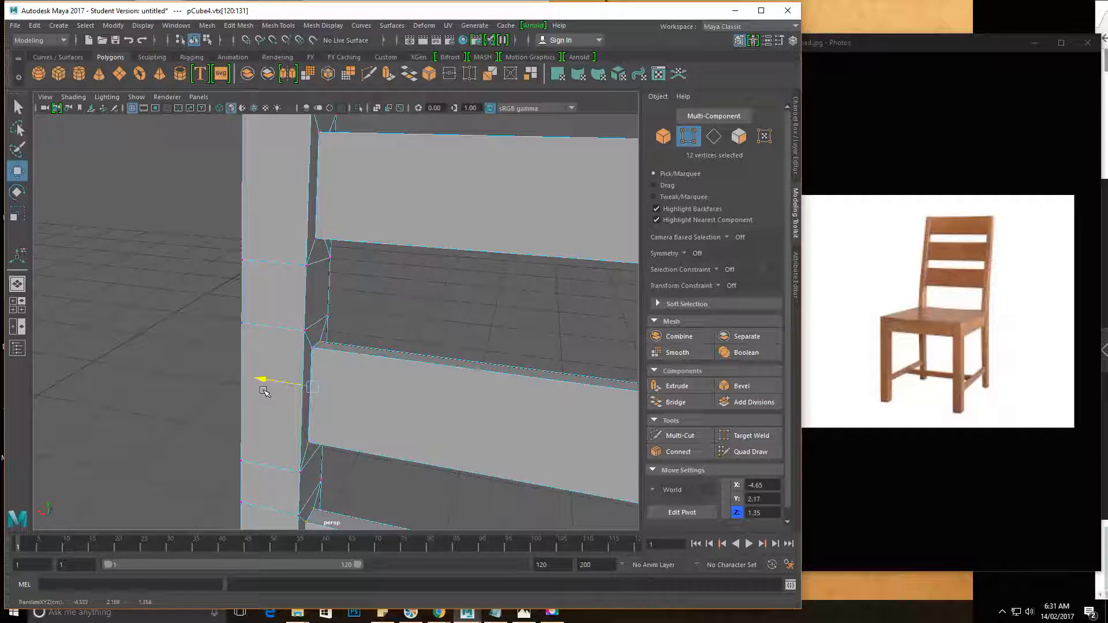
alt+right_drag(268, 387, 272, 304)
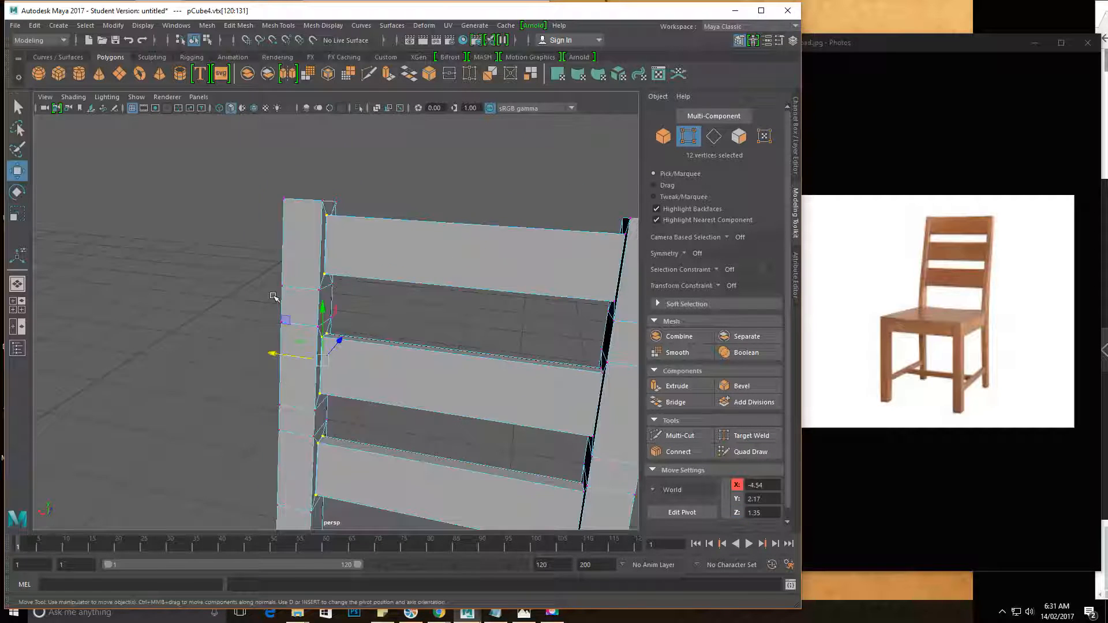
Examine the joints between the three slat ends and the post from several angles, clearing the vertex selection
alt+drag(272, 304, 314, 302)
alt+right_drag(314, 302, 579, 406)
alt+middle_drag(288, 265, 364, 424)
alt+right_drag(364, 423, 440, 335)
alt+drag(441, 335, 450, 299)
alt+right_drag(450, 299, 194, 229)
alt+drag(194, 229, 299, 272)
alt+right_drag(228, 307, 519, 400)
click(426, 267)
scroll(311, 260, up, 4)
alt+middle_drag(322, 217, 324, 366)
scroll(330, 248, up, 1)
Try moving the top slat's upper corner vertex along X to test its connection to the post, and undo the move
click(328, 188)
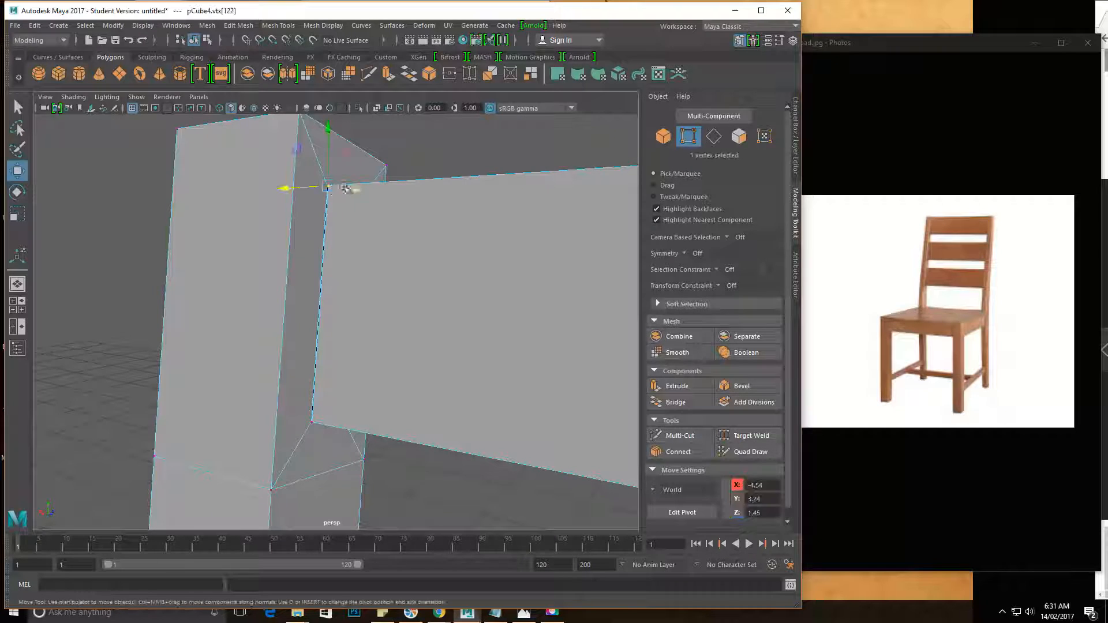
drag(281, 191, 346, 181)
alt+drag(346, 181, 249, 306)
scroll(249, 281, down, 8)
alt+middle_drag(363, 348, 356, 244)
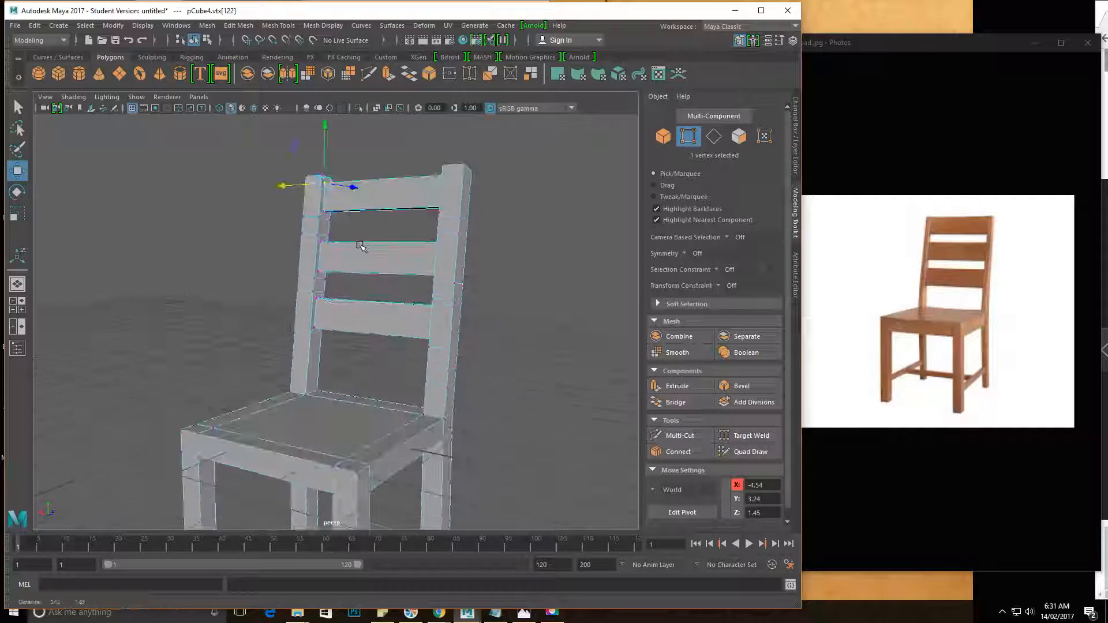
alt+drag(356, 245, 368, 262)
scroll(473, 293, up, 5)
alt+middle_drag(473, 294, 400, 351)
scroll(400, 352, down, 3)
scroll(442, 351, up, 6)
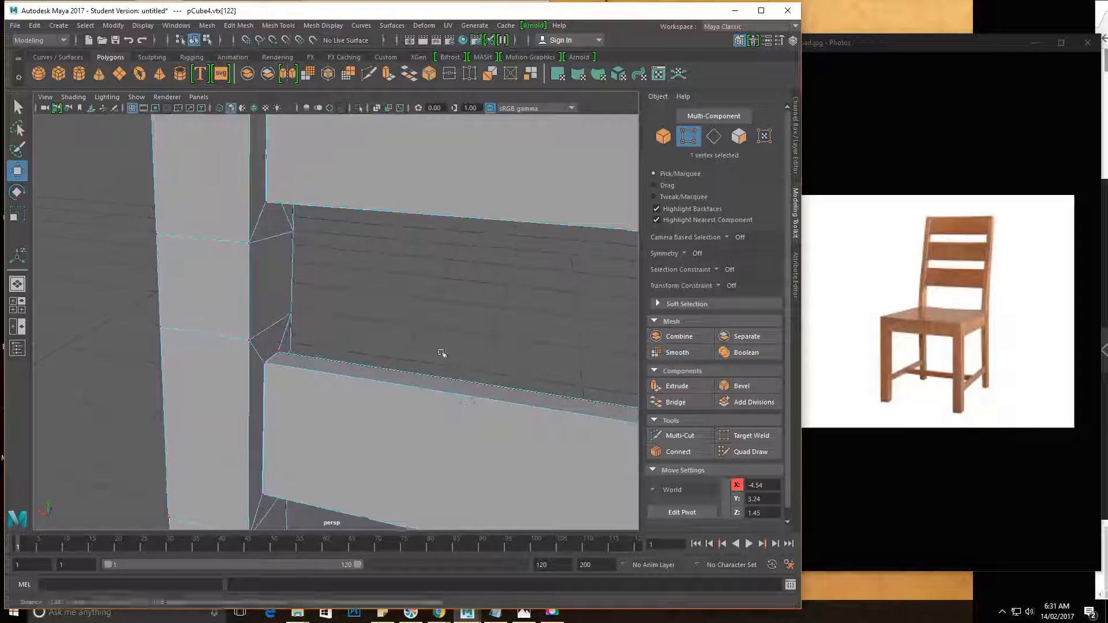
alt+drag(442, 351, 410, 265)
scroll(287, 230, down, 5)
alt+drag(288, 230, 250, 218)
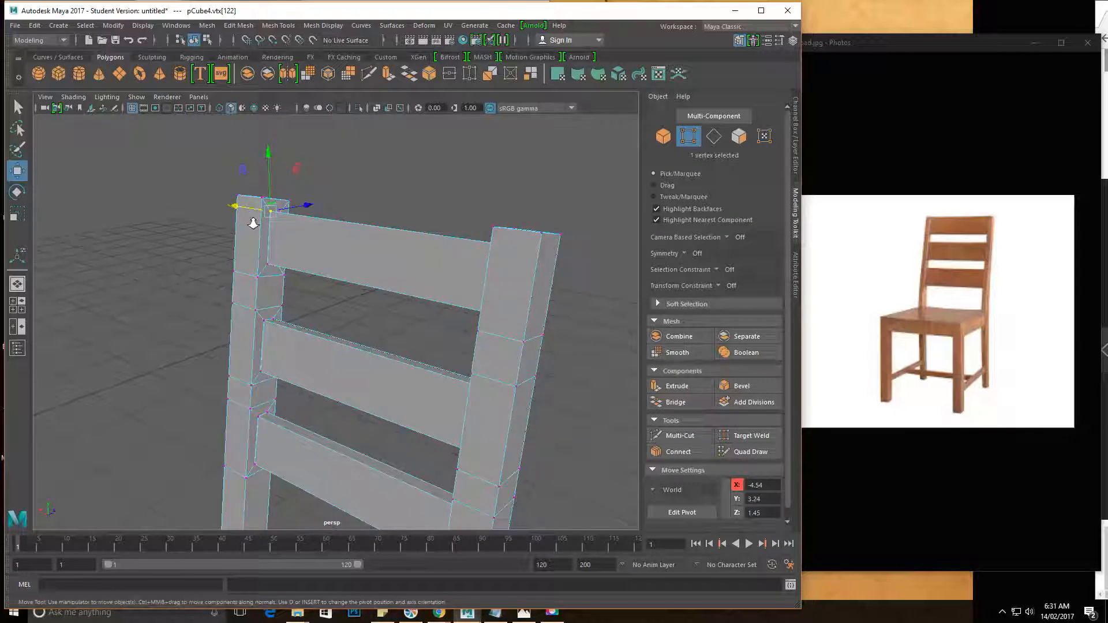
scroll(250, 218, up, 4)
alt+middle_drag(245, 173, 348, 206)
alt+drag(348, 205, 424, 260)
key(ctrl+z)
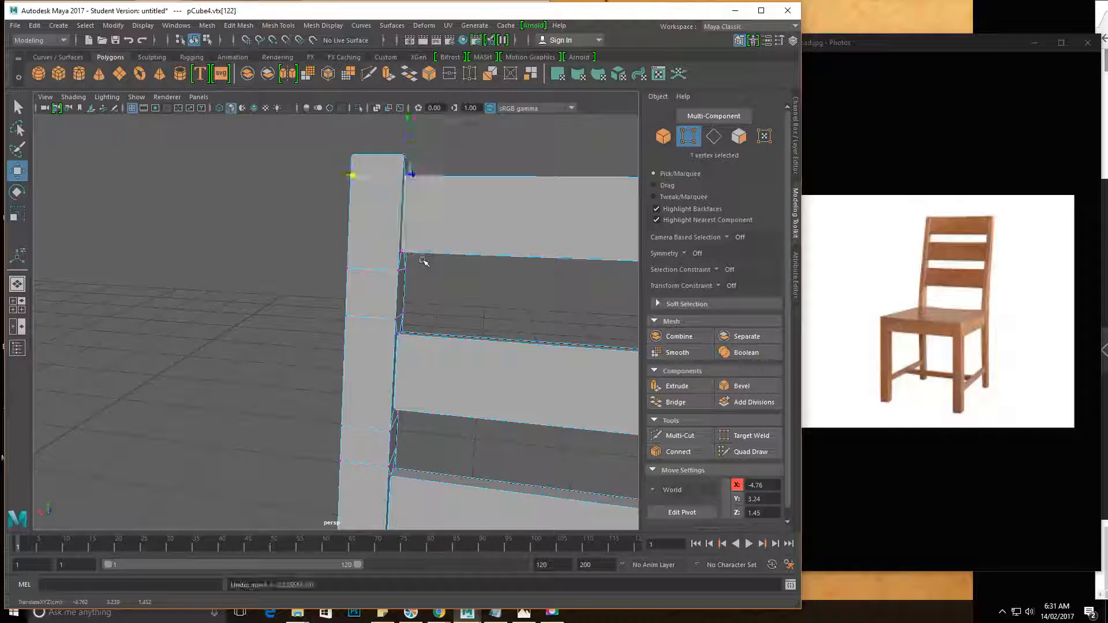
Select the vertices around the joint between the top slat and the post, including the post's top corners
alt+right_drag(418, 262, 428, 263)
alt+middle_drag(299, 252, 225, 279)
alt+right_drag(225, 279, 275, 289)
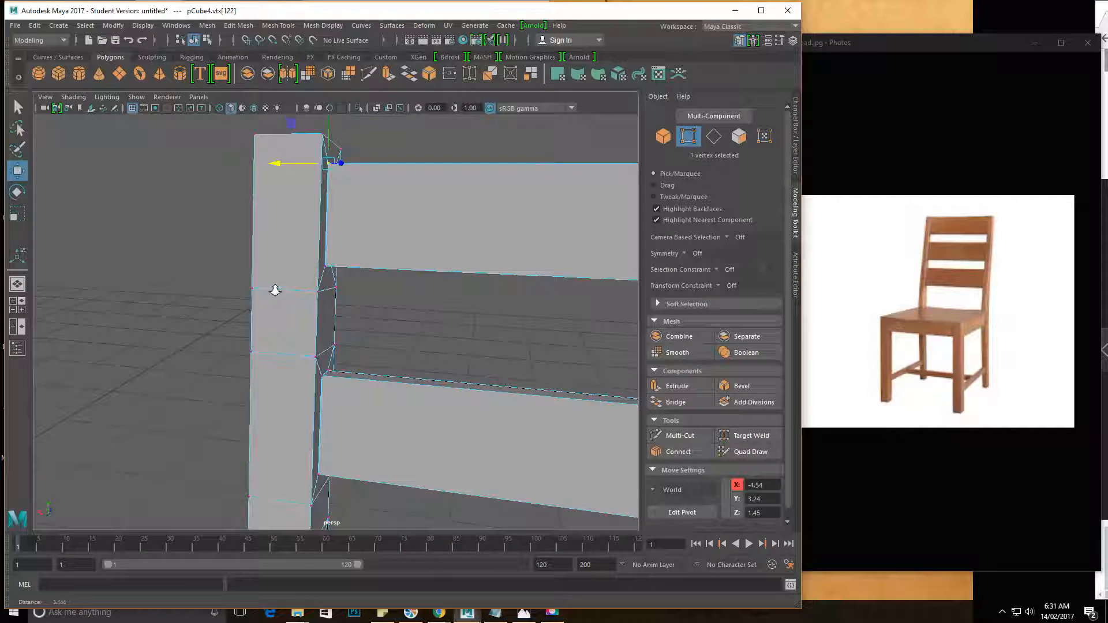
alt+middle_drag(322, 263, 327, 281)
alt+drag(327, 281, 290, 267)
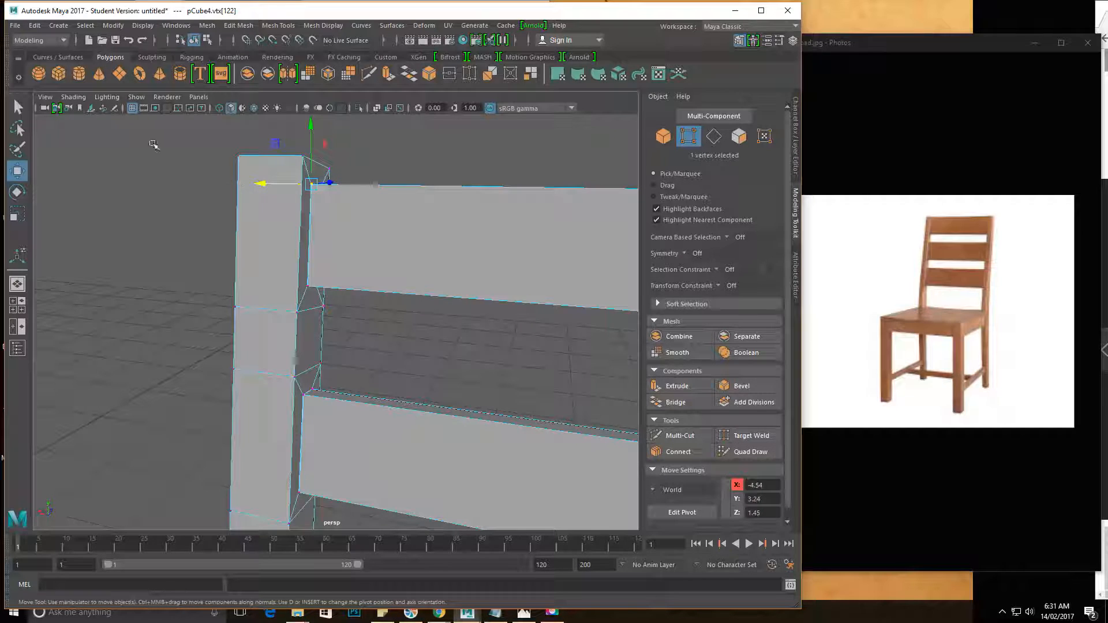
drag(338, 247, 338, 247)
alt+right_drag(346, 304, 151, 297)
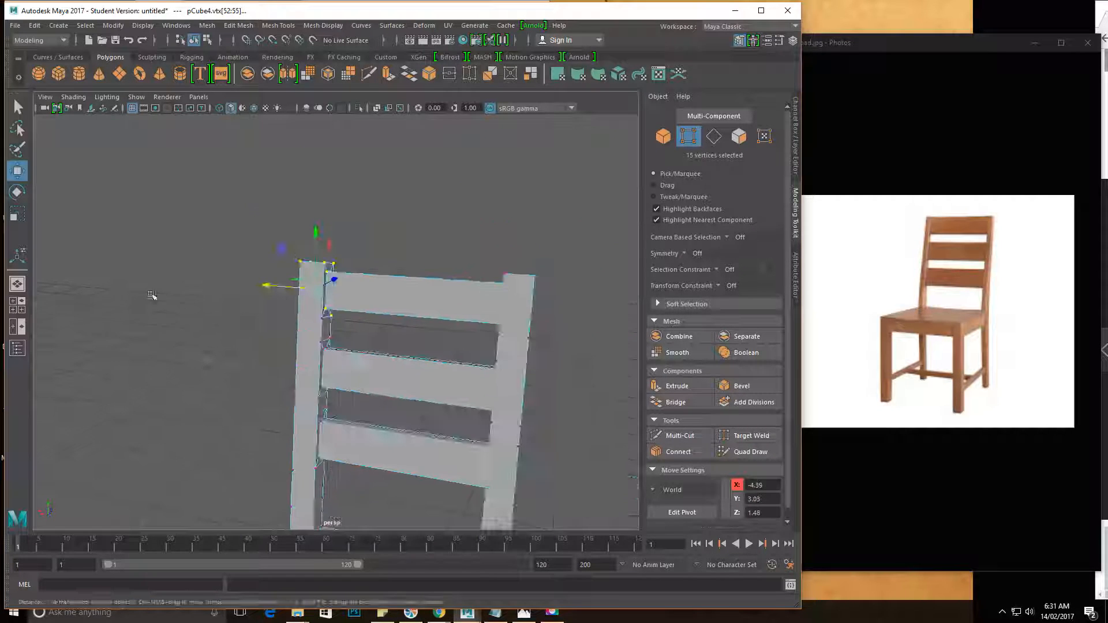
alt+right_drag(353, 451, 586, 484)
alt+middle_drag(474, 299, 479, 377)
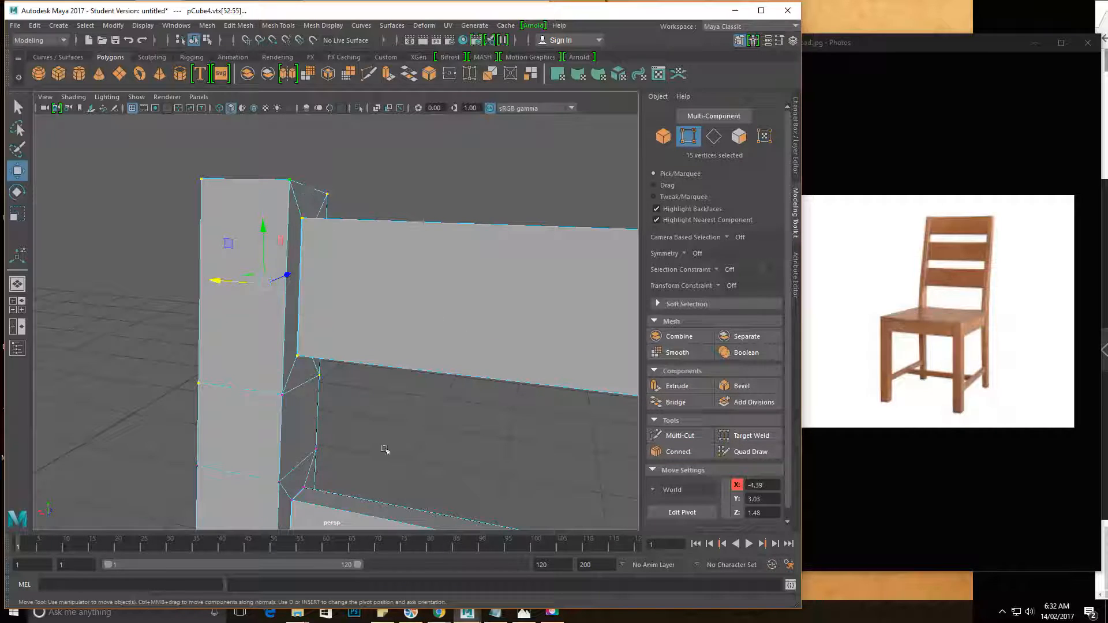
drag(182, 262, 148, 113)
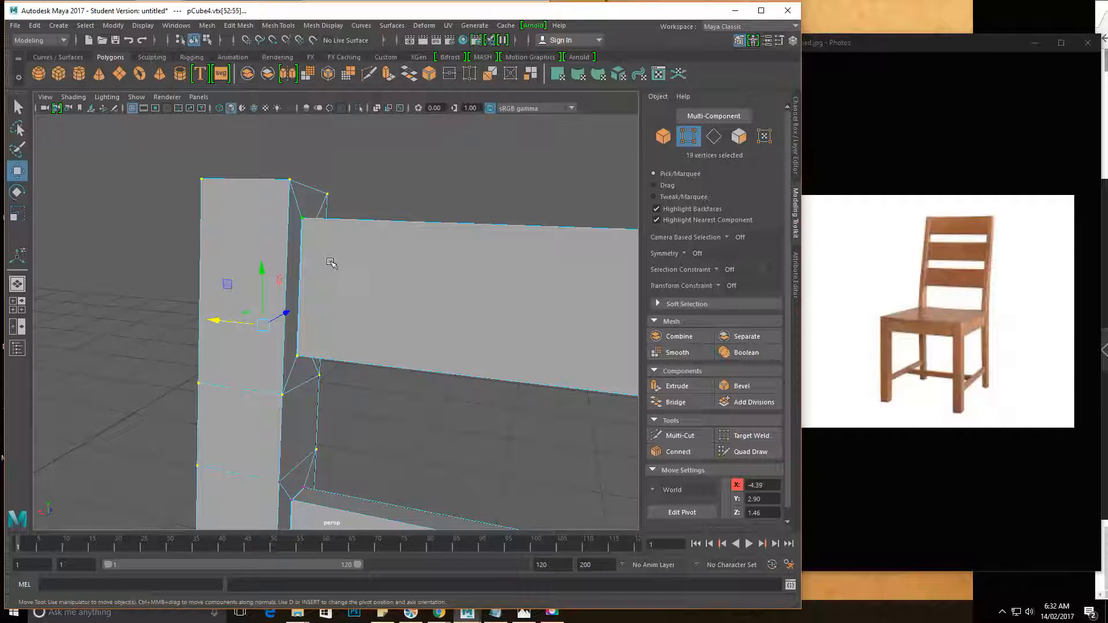
Merge the selected vertices at the top slat's joint with a distance threshold of 0.01
click(353, 27)
mouse_move(324, 25)
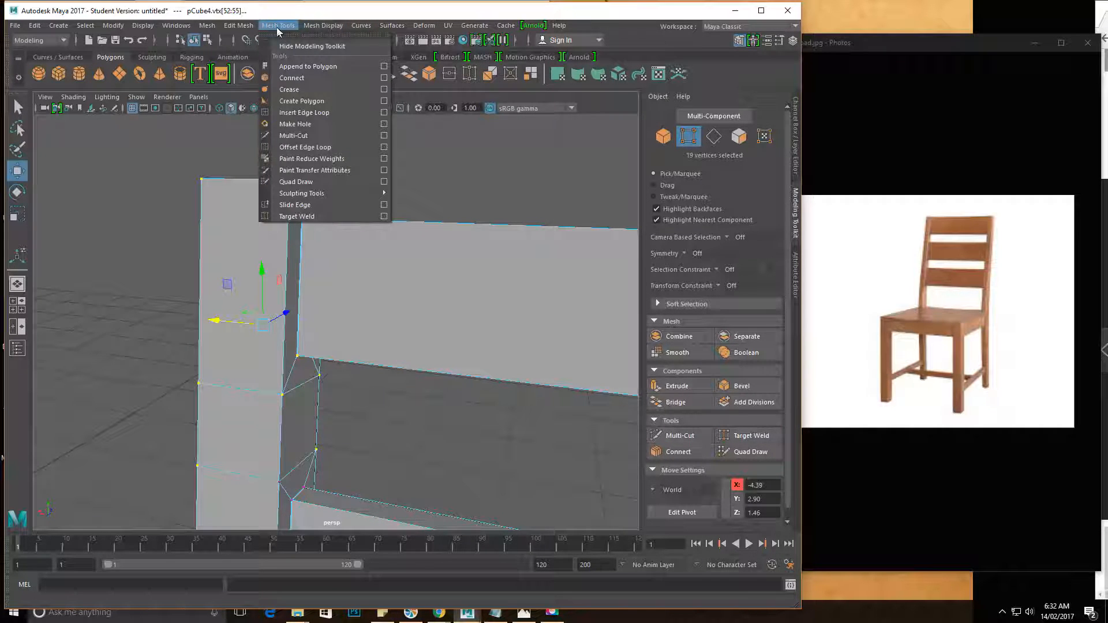
mouse_move(234, 26)
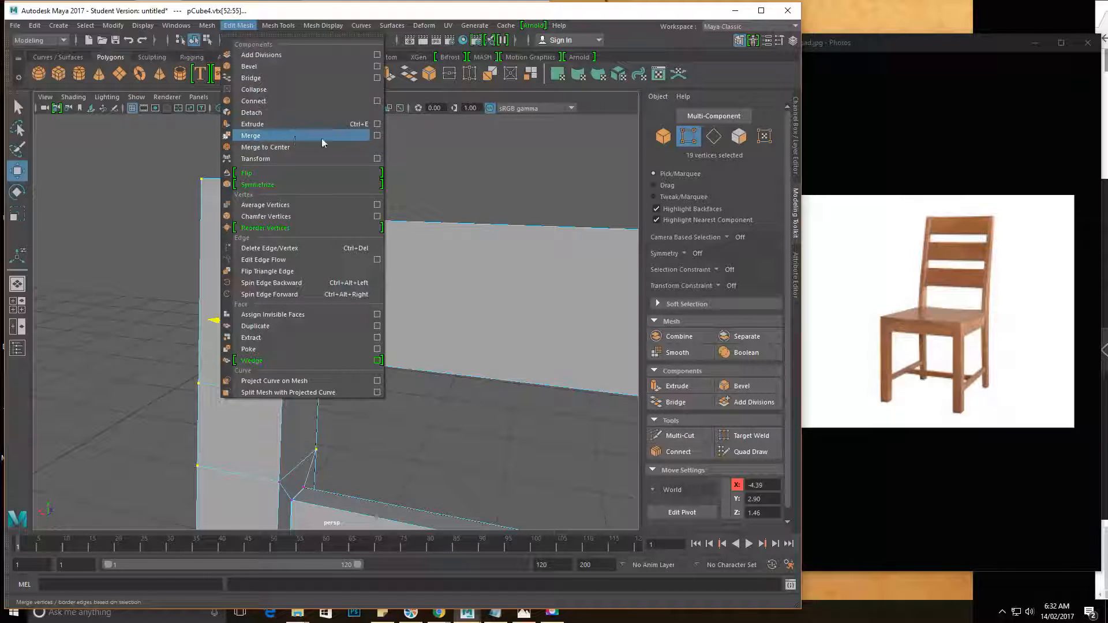
click(267, 136)
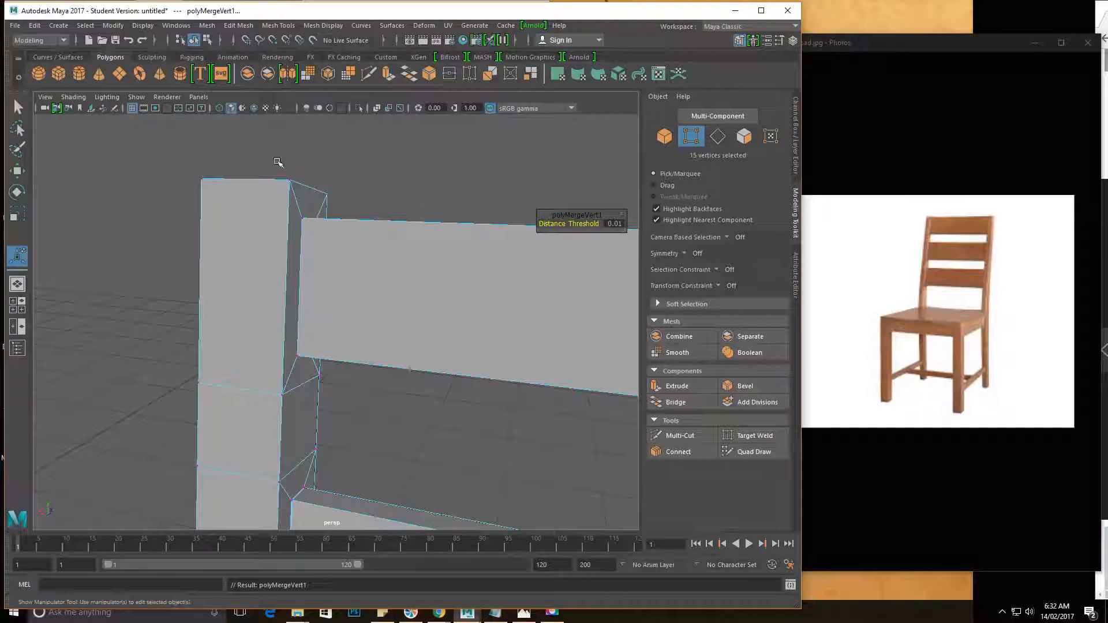
Test the merge at the top slat's upper corner by moving its vertex along X and undoing the move
scroll(302, 274, up, 1)
alt+middle_drag(401, 291, 403, 352)
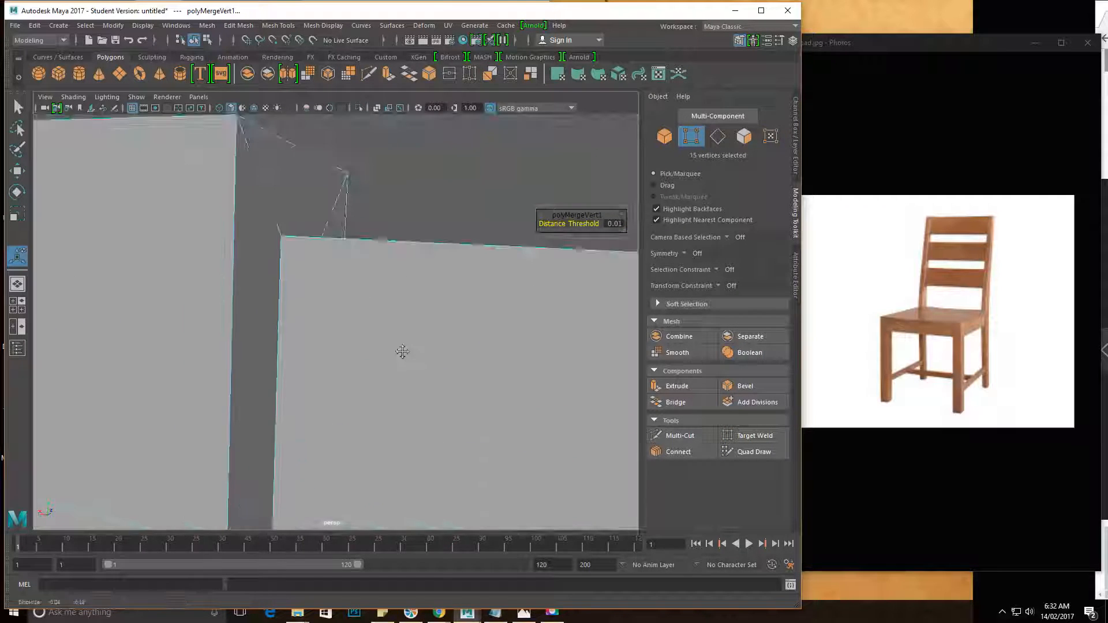
alt+right_drag(371, 240, 227, 263)
alt+middle_drag(282, 274, 259, 250)
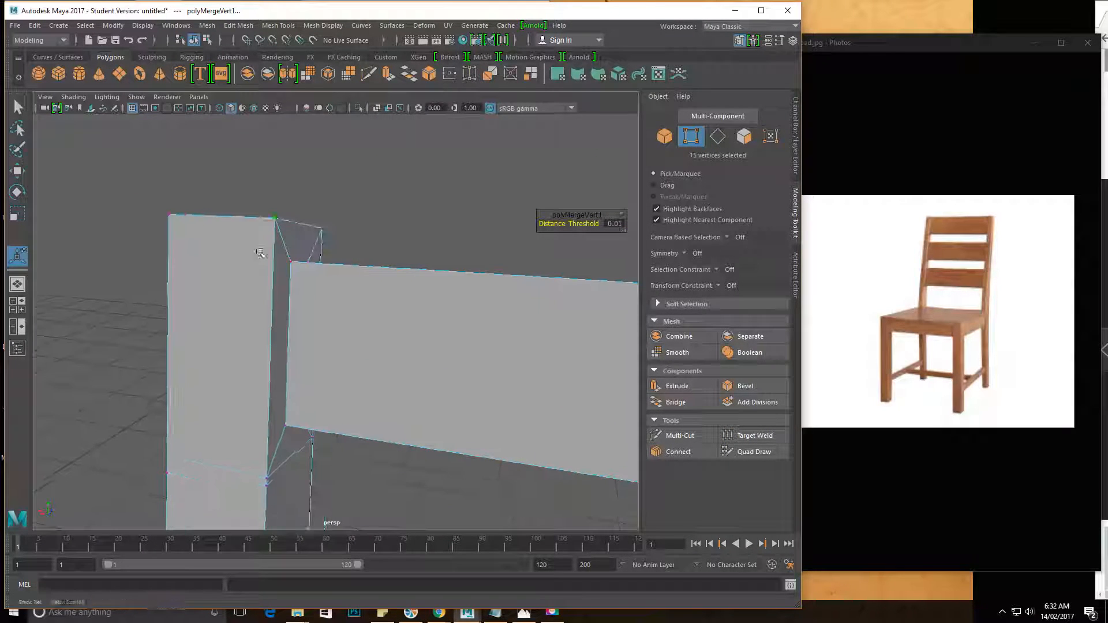
click(290, 260)
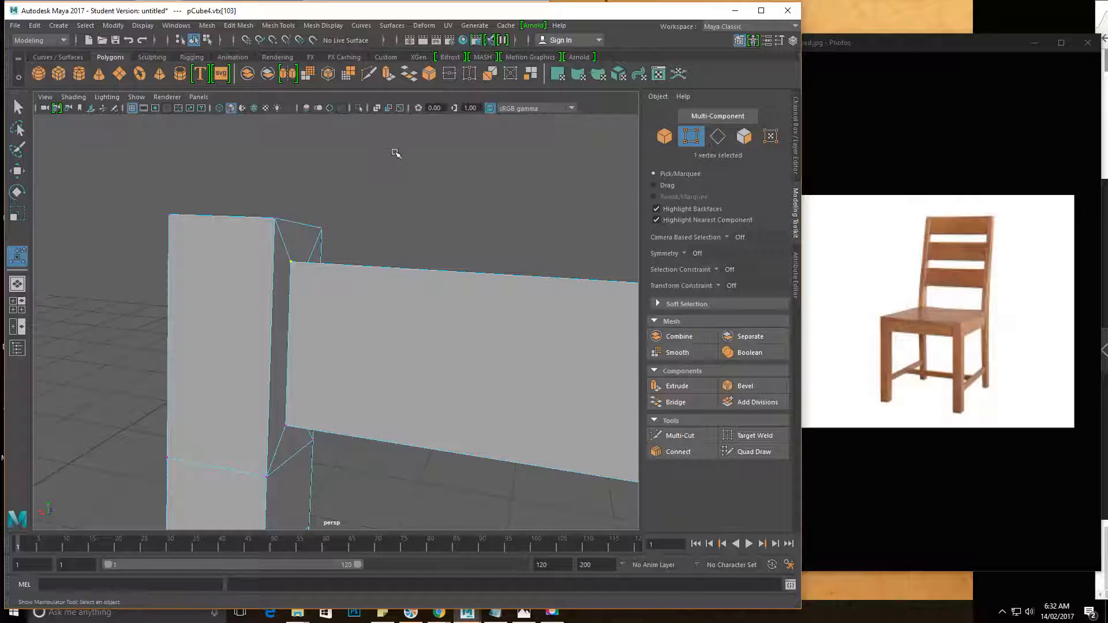
alt+drag(317, 237, 342, 290)
drag(354, 227, 442, 388)
click(374, 259)
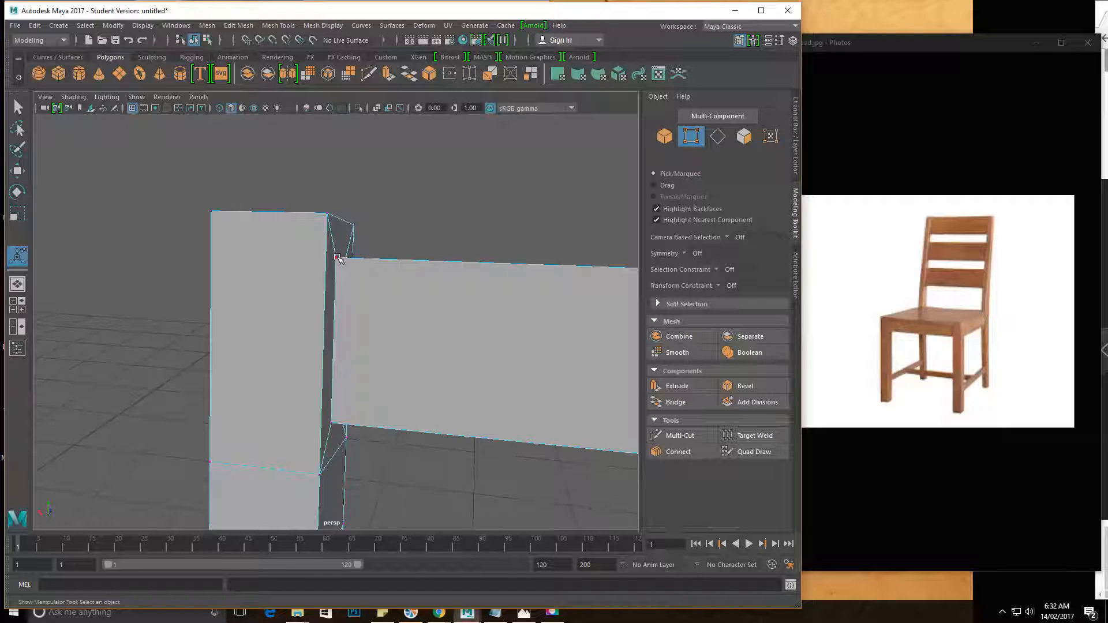
alt+drag(303, 271, 295, 277)
key(w)
mouse_move(247, 312)
mouse_down()
mouse_move(321, 341)
mouse_move(221, 323)
mouse_move(331, 355)
mouse_move(249, 319)
mouse_move(236, 302)
mouse_up()
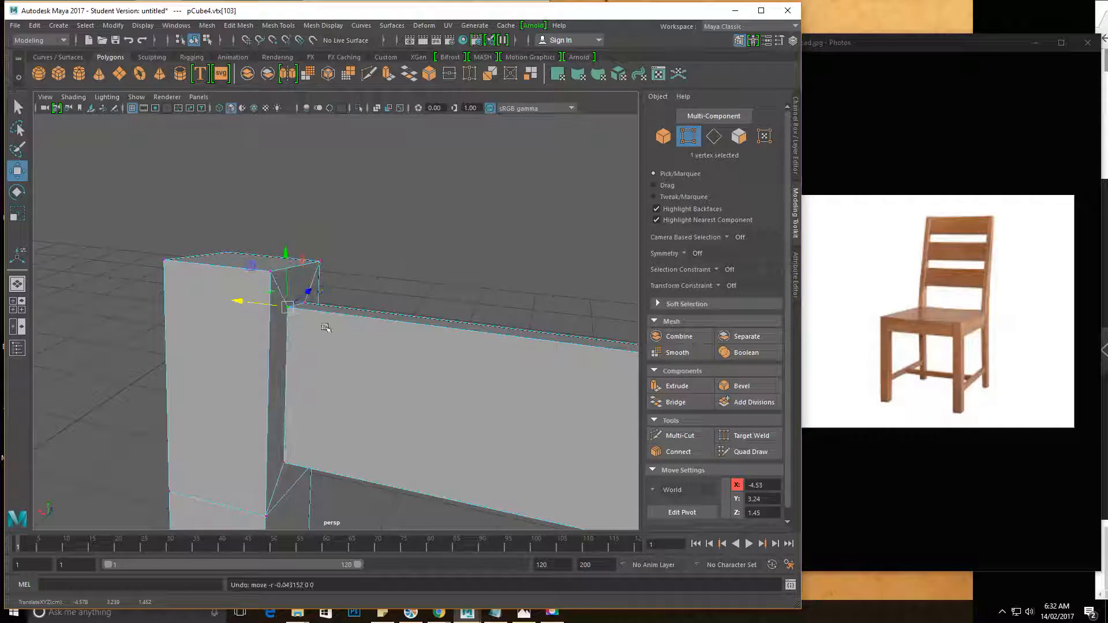
Select the vertices around the joint between the middle slat and the post and merge them with a distance threshold of 0.01
scroll(252, 358, down, 5)
alt+middle_drag(252, 358, 277, 202)
scroll(382, 365, up, 4)
alt+drag(383, 365, 371, 335)
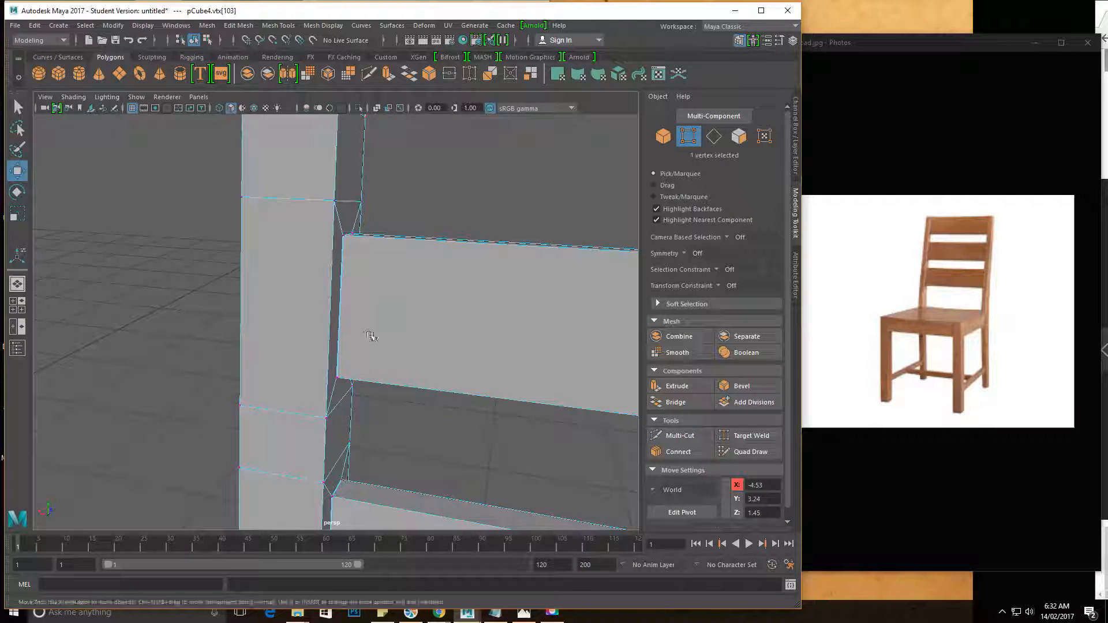
drag(417, 420, 442, 398)
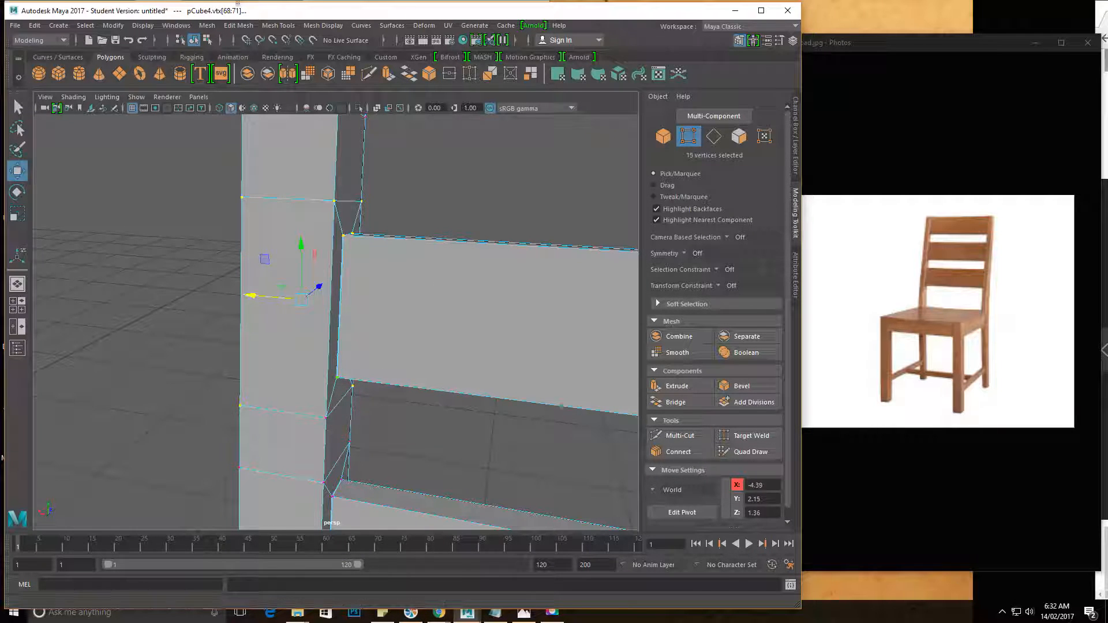
click(264, 24)
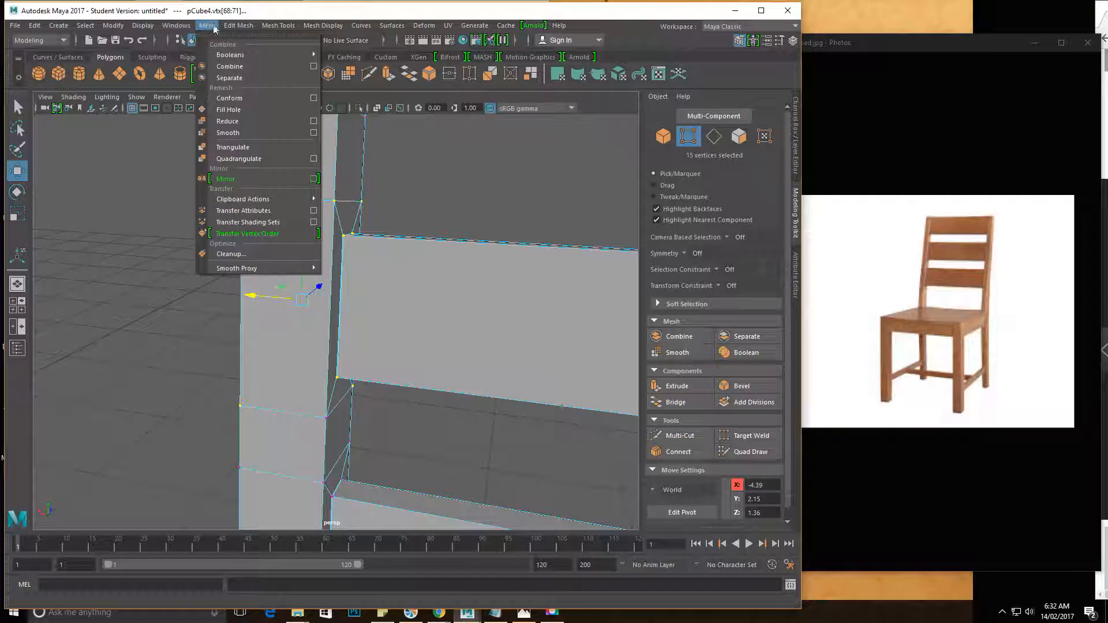
mouse_move(229, 26)
click(273, 137)
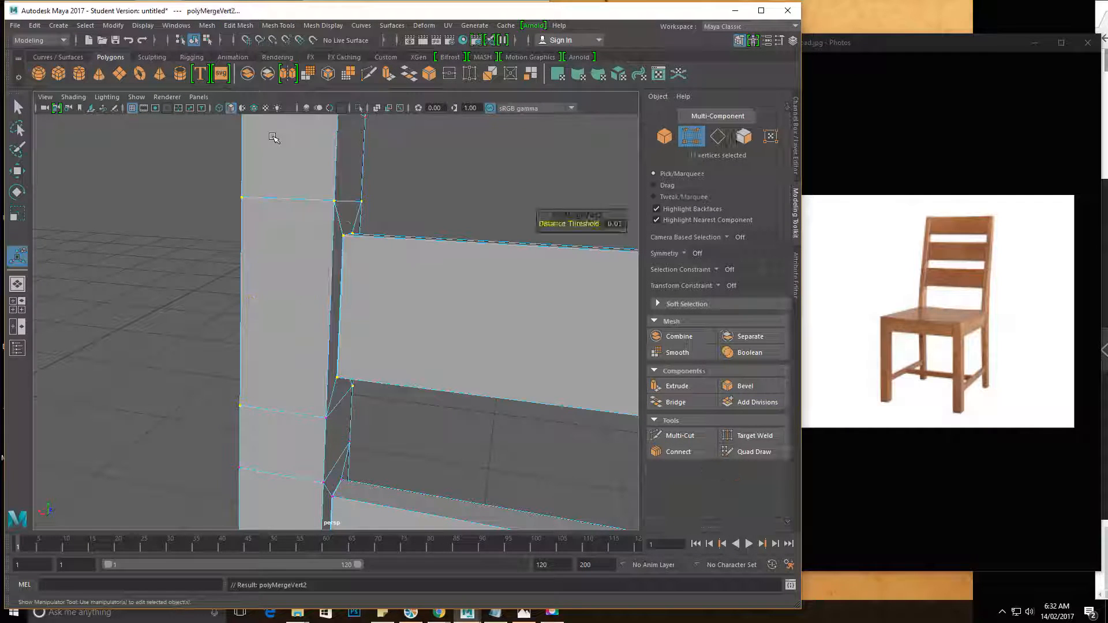
Test the merge at the middle slat's upper corner by moving its vertex along X and undoing the move
click(355, 234)
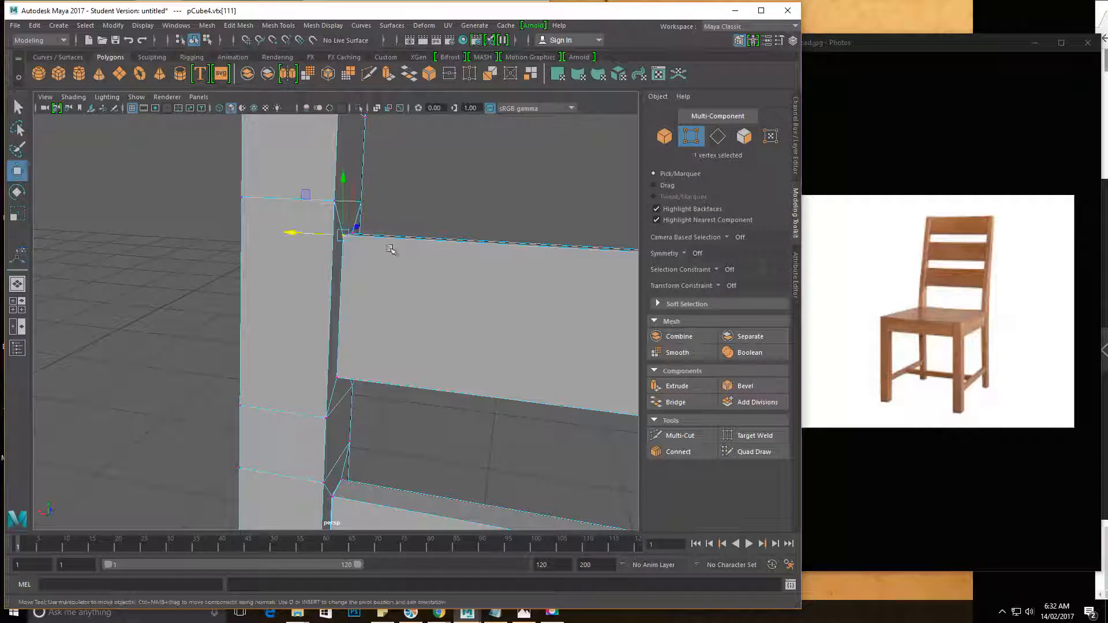
key(w)
drag(292, 233, 339, 233)
key(ctrl+z)
alt+drag(416, 334, 333, 282)
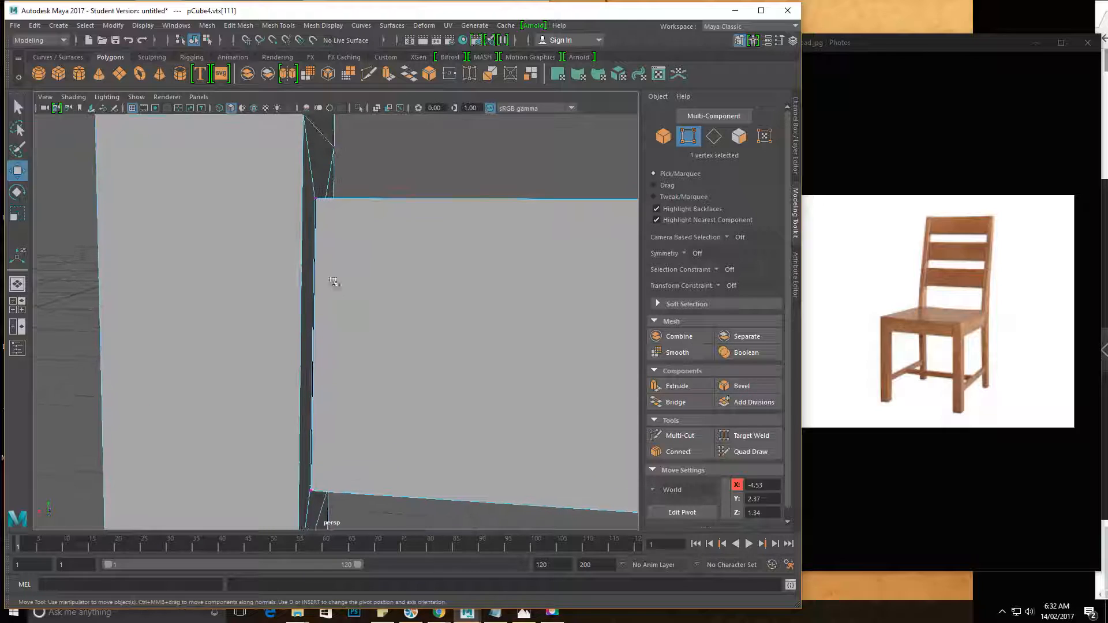
Select the vertices around the joint between the lowest slat and the post, leaving out those of the middle slat's joint
click(313, 199)
alt+drag(344, 228, 295, 263)
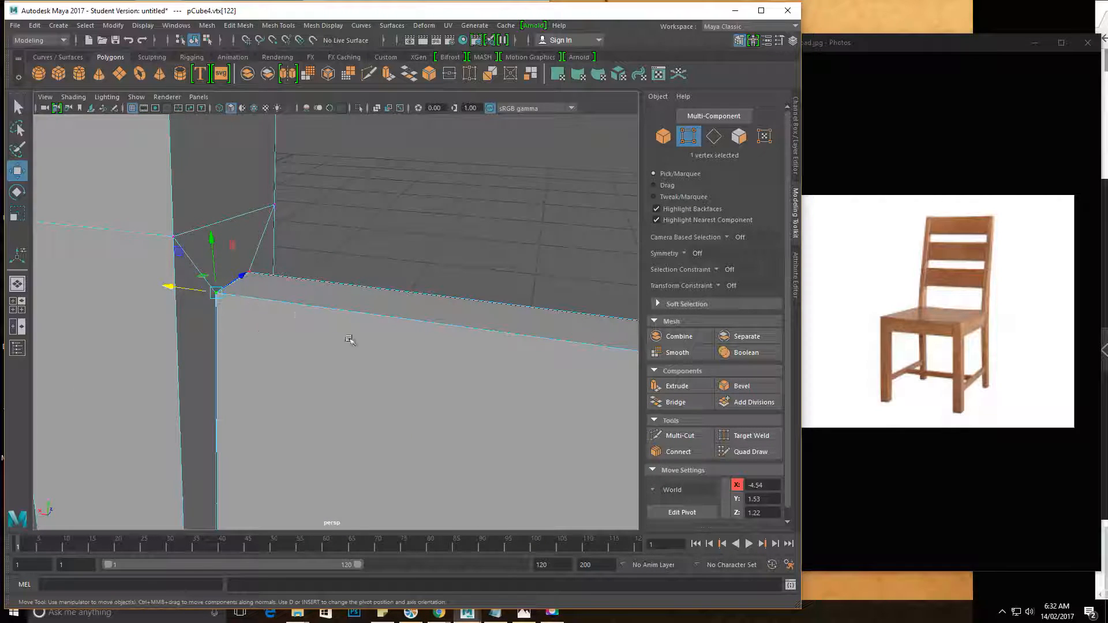
scroll(299, 316, down, 5)
alt+drag(299, 316, 315, 295)
drag(410, 424, 202, 227)
scroll(361, 354, up, 4)
alt+drag(361, 354, 304, 299)
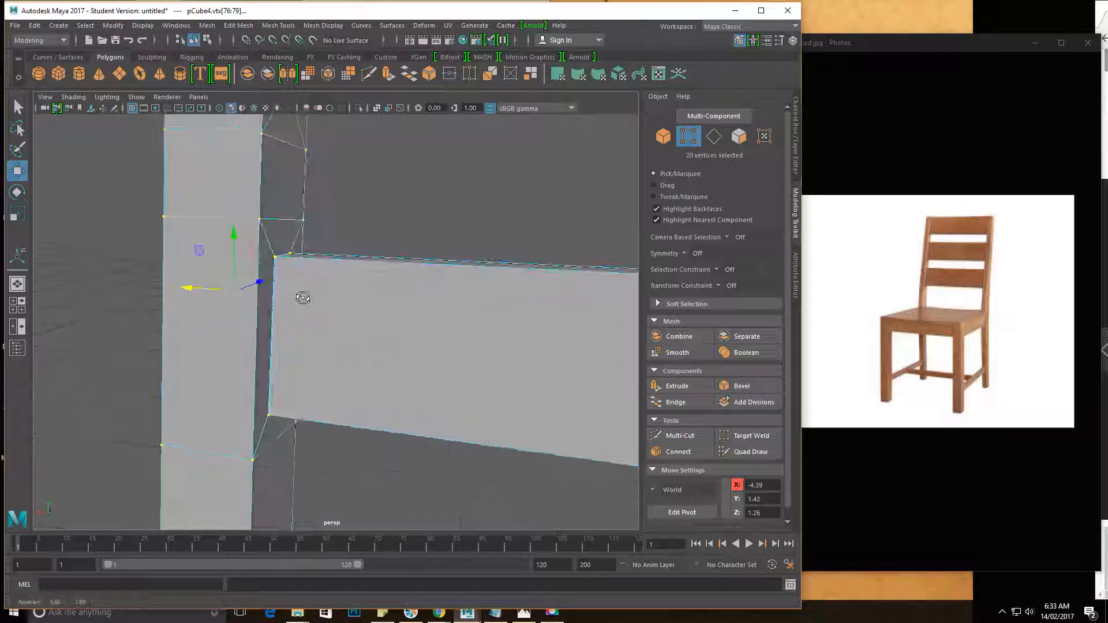
click(272, 254)
drag(157, 389, 76, 148)
drag(404, 488, 84, 151)
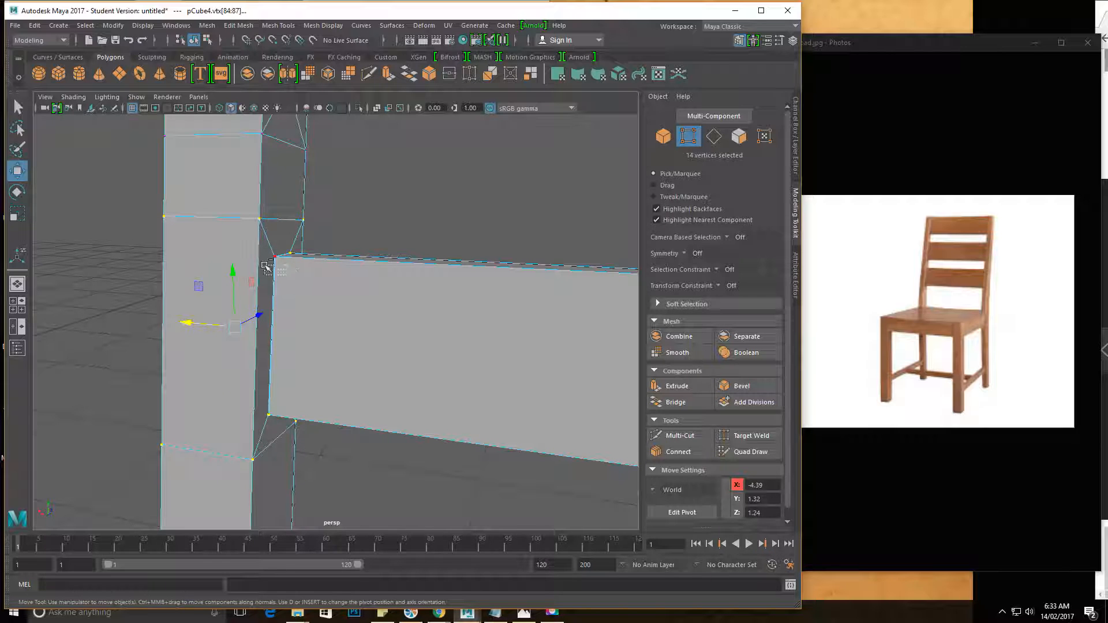
Check the vertex selection at the lowest slat's joint in wireframe and merge the selected vertices
scroll(372, 303, down, 2)
key(4)
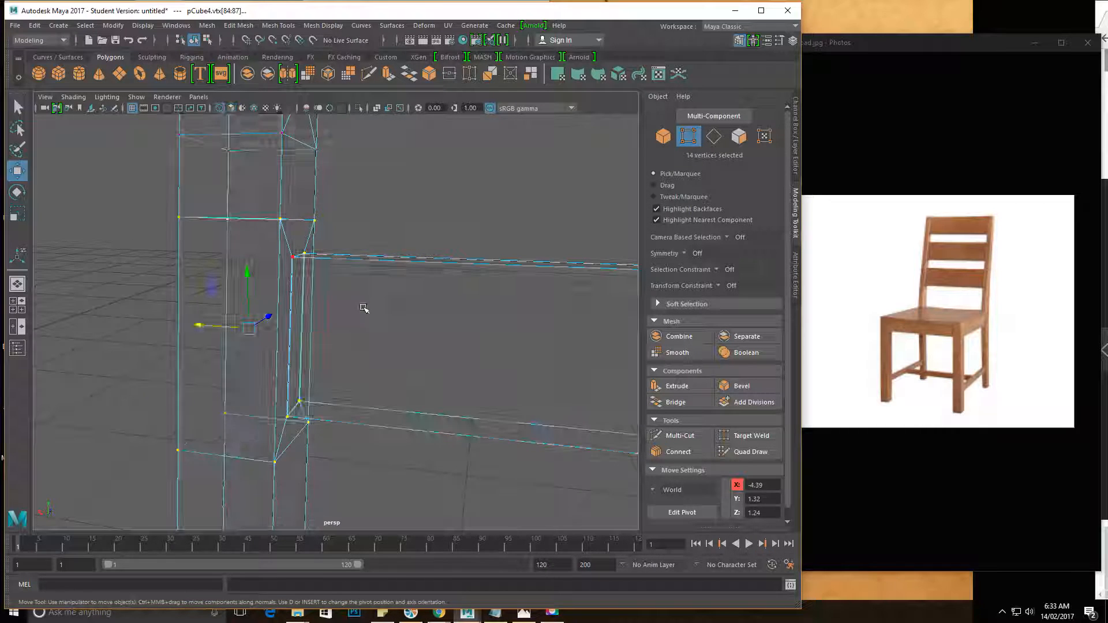
alt+drag(466, 279, 403, 225)
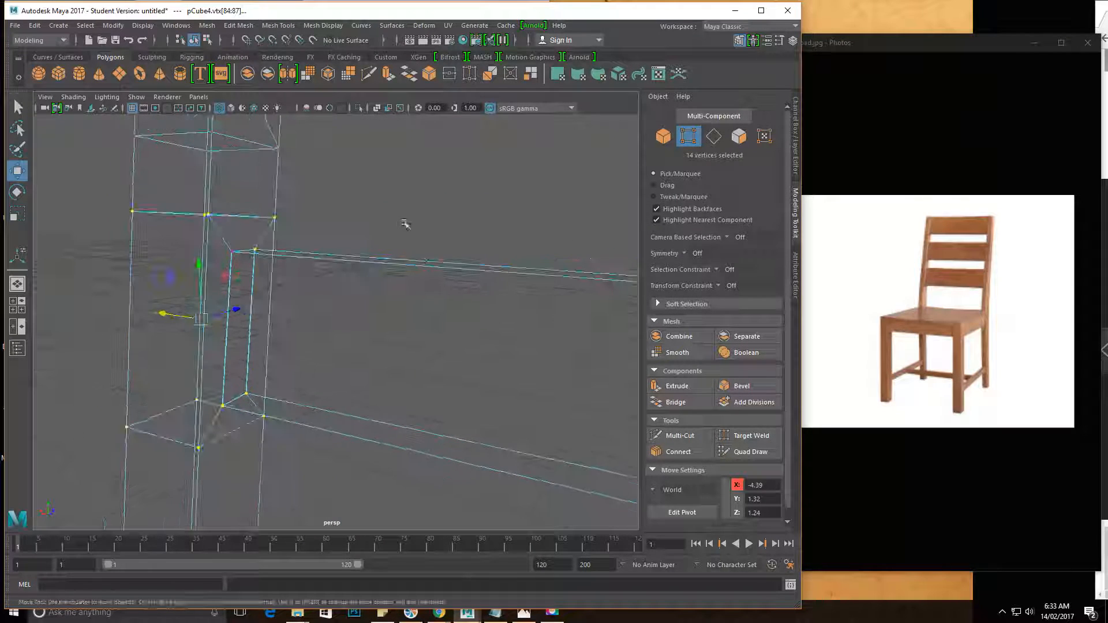
click(313, 26)
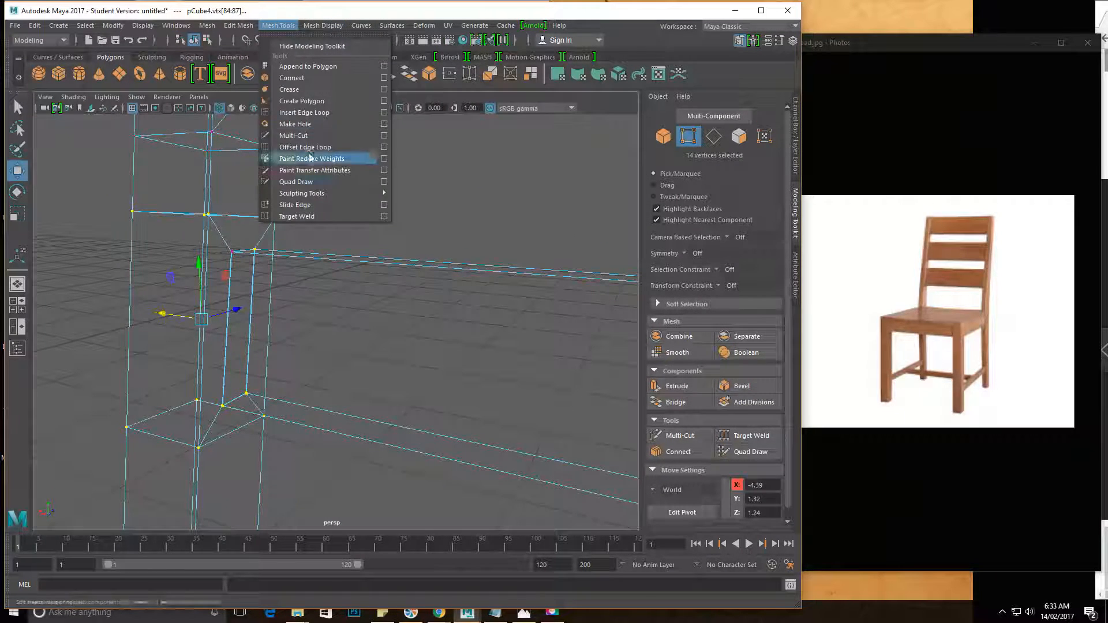
mouse_move(239, 26)
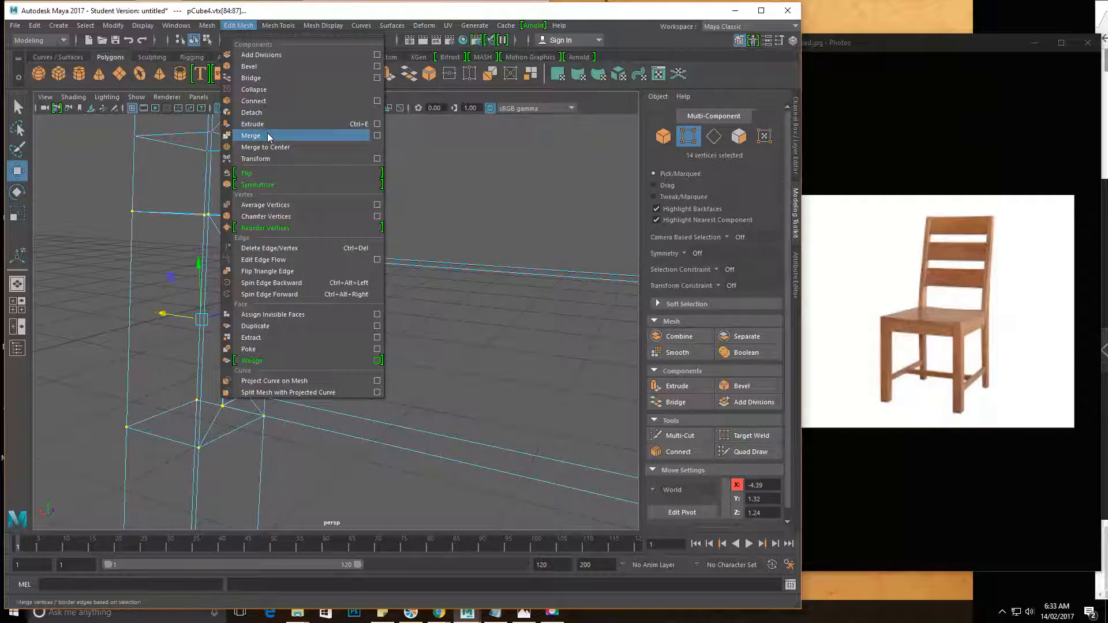
click(268, 134)
Restore shaded display and test the merge at the lowest slat's rear upper corner by moving its vertex along X
mouse_move(322, 210)
alt+mouse_down()
mouse_move(292, 232)
mouse_move(283, 290)
alt+mouse_up()
key(5)
click(266, 297)
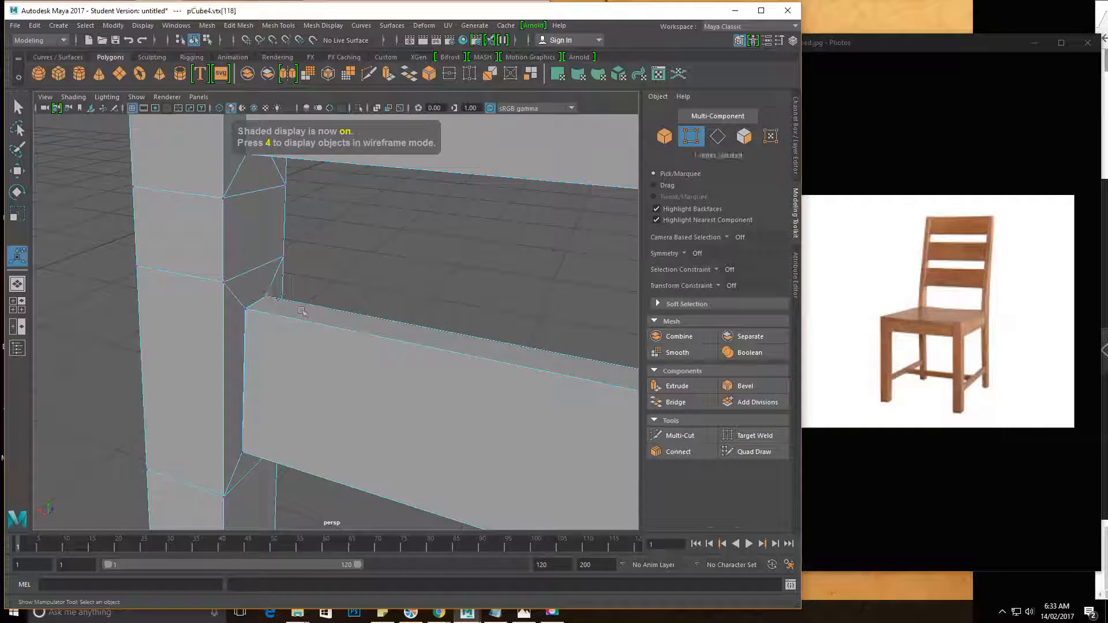
key(w)
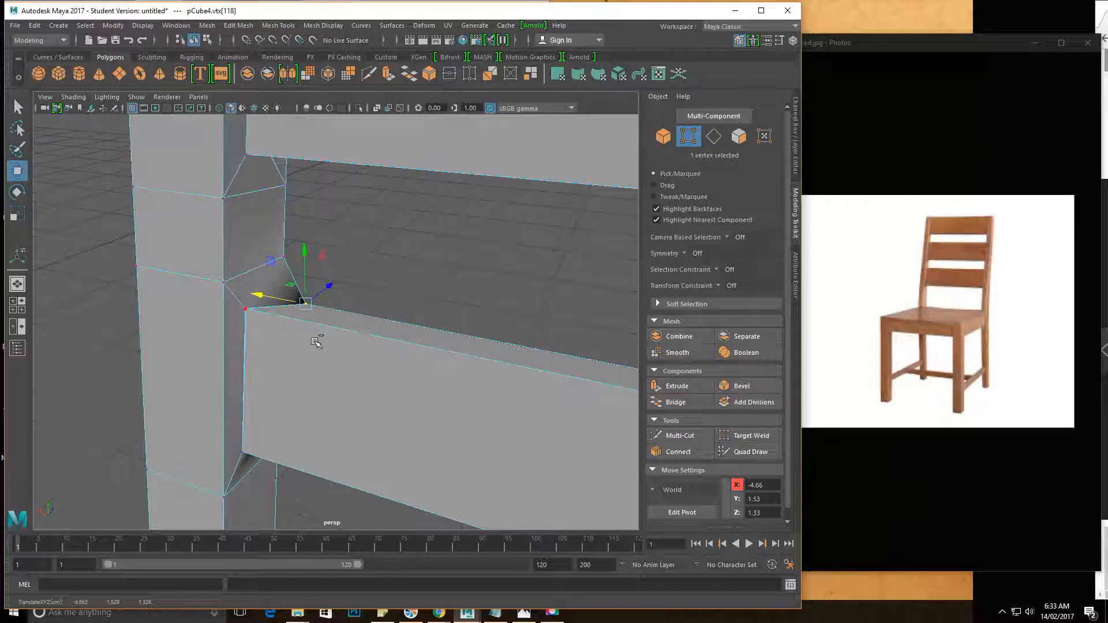
Test the lowest slat's front upper corner by repeatedly moving its vertex along X, inspecting the gap and undoing the moves
click(245, 307)
scroll(225, 354, up, 3)
drag(167, 296, 140, 281)
alt+drag(250, 309, 198, 331)
alt+middle_drag(198, 331, 368, 341)
alt+right_drag(369, 341, 207, 309)
alt+drag(208, 309, 282, 313)
alt+right_drag(282, 314, 400, 265)
alt+drag(400, 264, 450, 270)
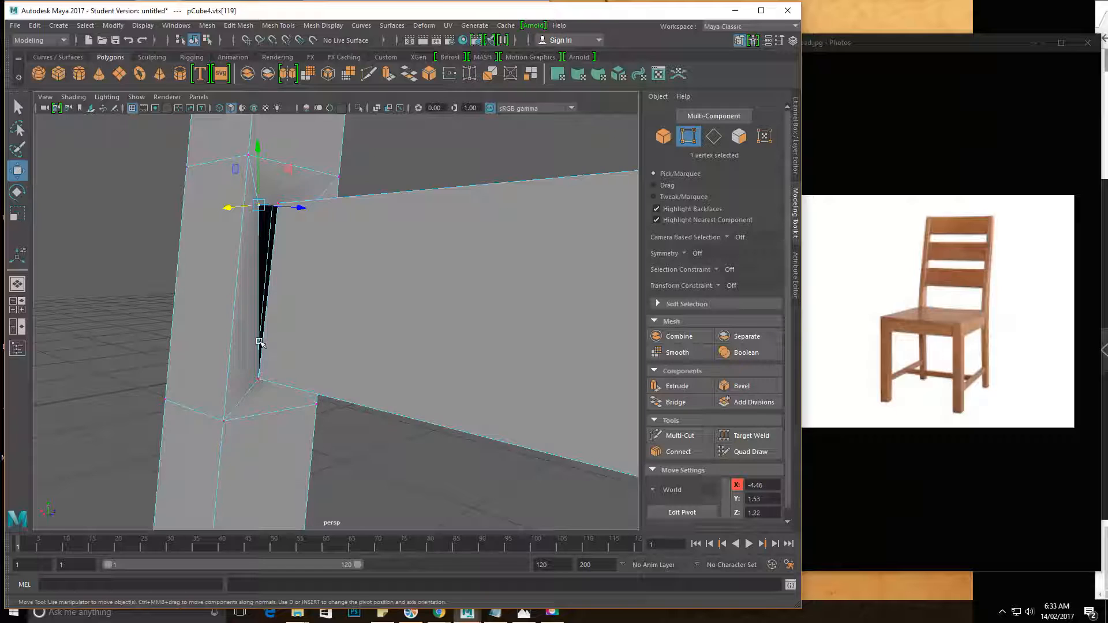
key(ctrl+z)
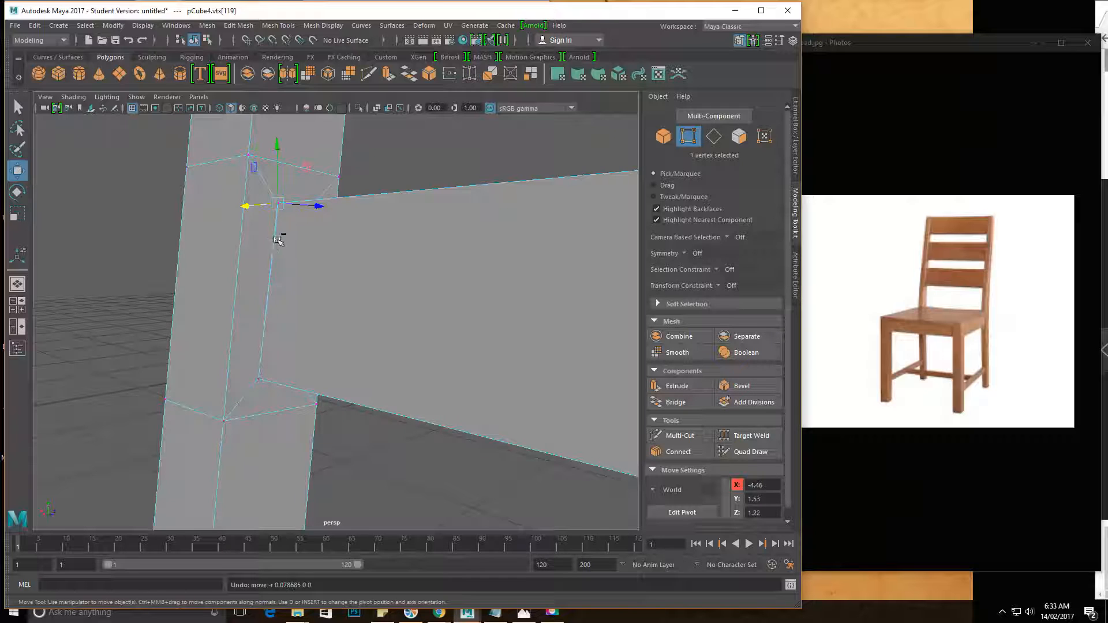
drag(262, 206, 225, 209)
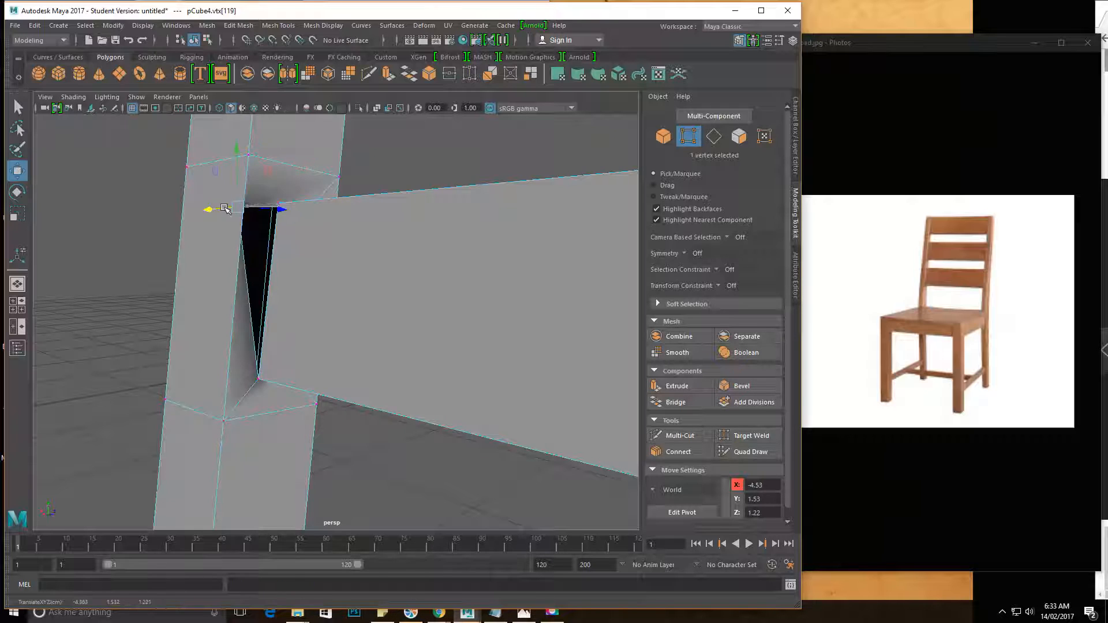
alt+drag(286, 259, 297, 314)
key(ctrl+z)
Pull the loose post vertex away from the lowest slat's front upper corner along X, and Target Weld it onto the slat's corner vertex
alt+drag(295, 396, 358, 383)
drag(284, 289, 268, 287)
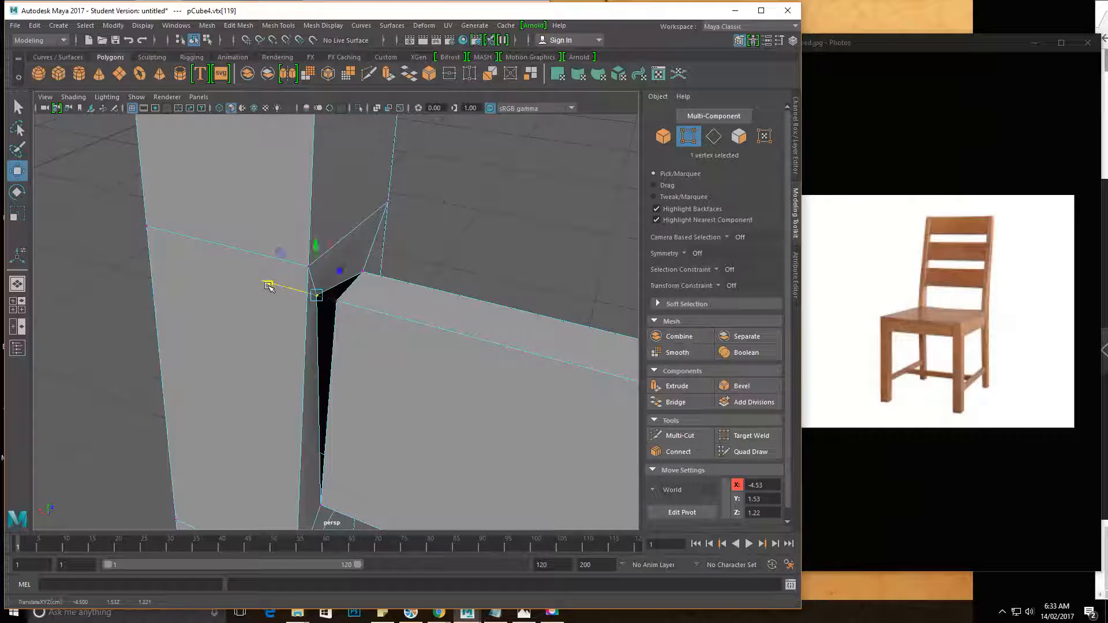
alt+drag(207, 184, 242, 193)
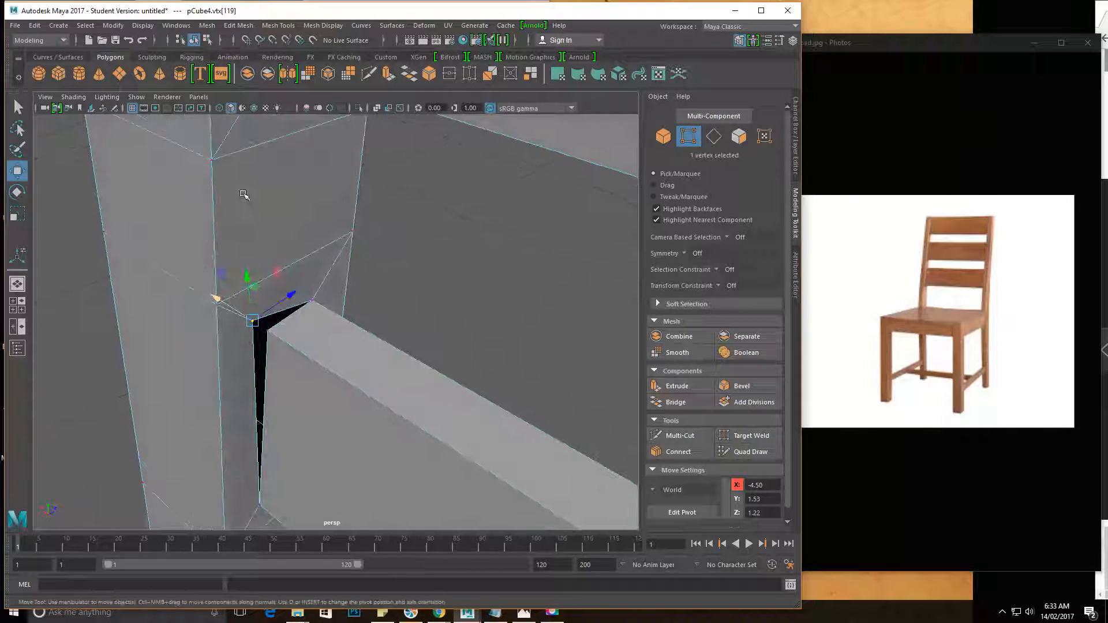
click(279, 26)
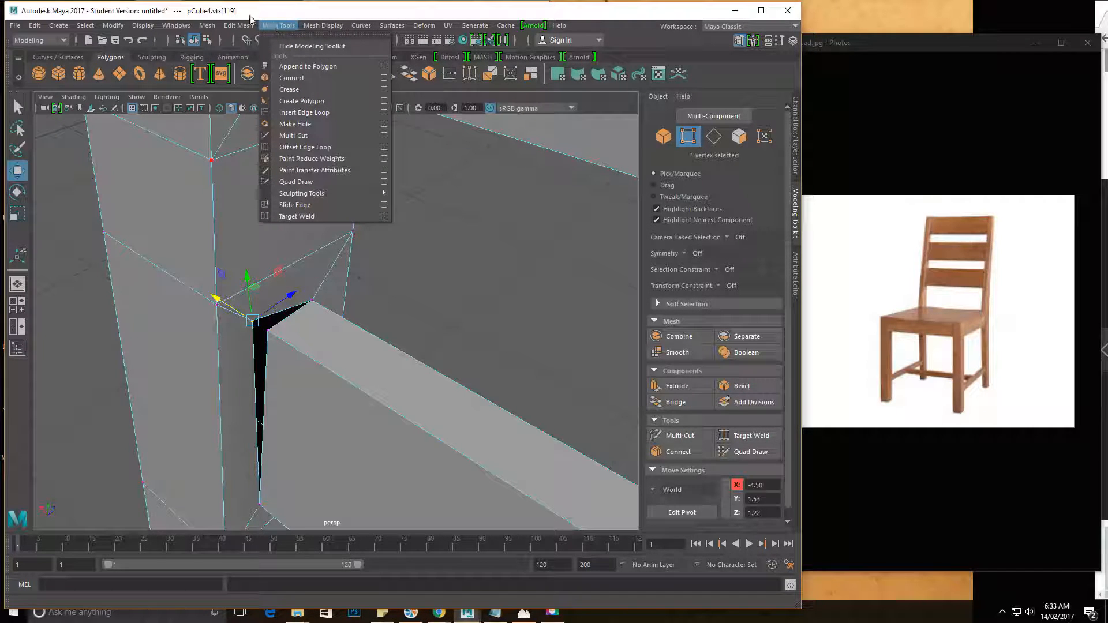
click(314, 216)
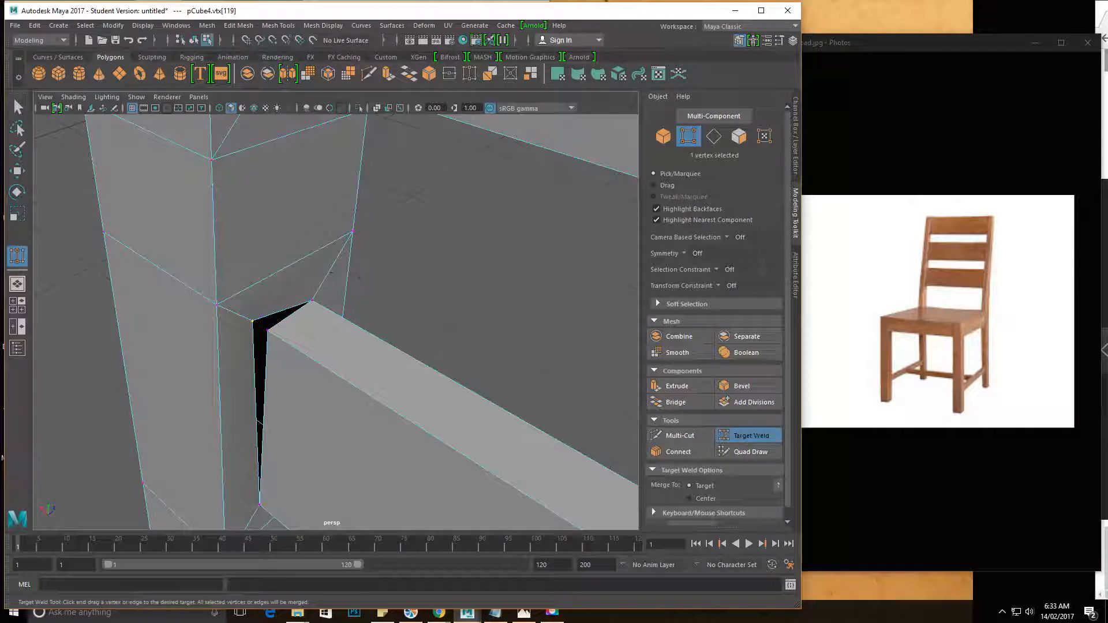
alt+drag(264, 313, 314, 312)
alt+right_drag(369, 311, 393, 306)
alt+middle_drag(417, 263, 461, 168)
alt+right_drag(438, 196, 371, 240)
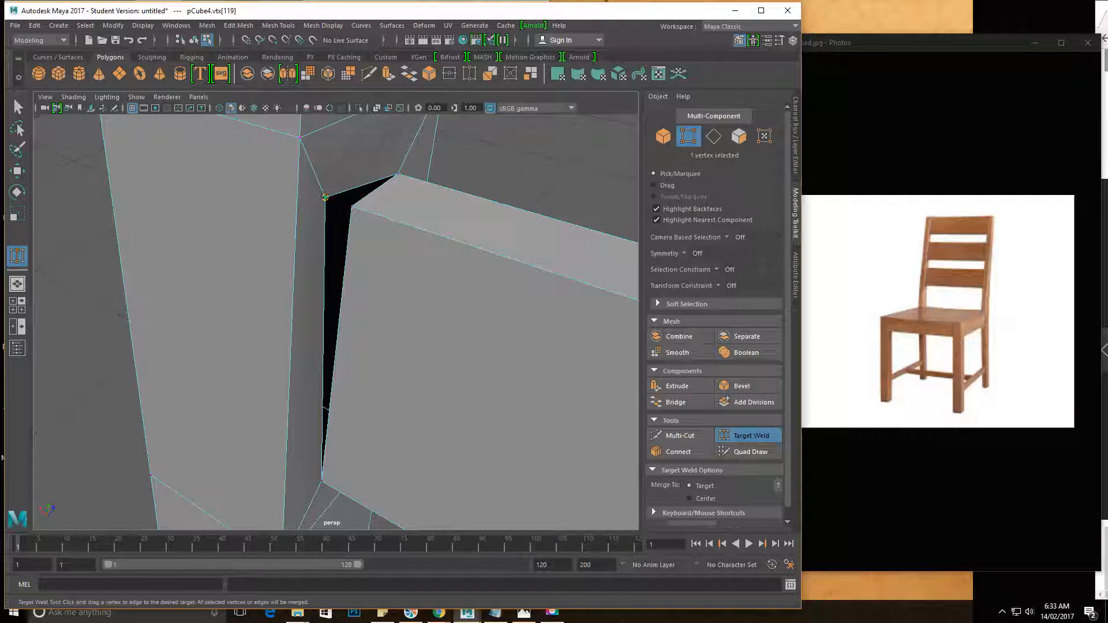
drag(352, 206, 352, 204)
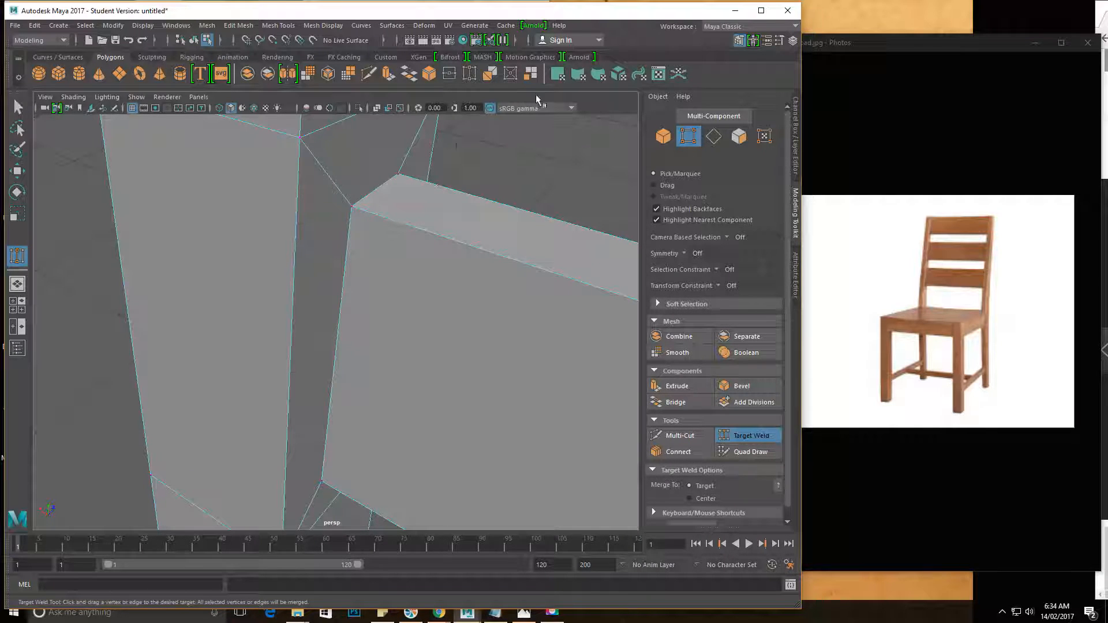
Inspect the welded upper corner of the lowest slat and the whole backrest from several angles
alt+drag(490, 168, 430, 189)
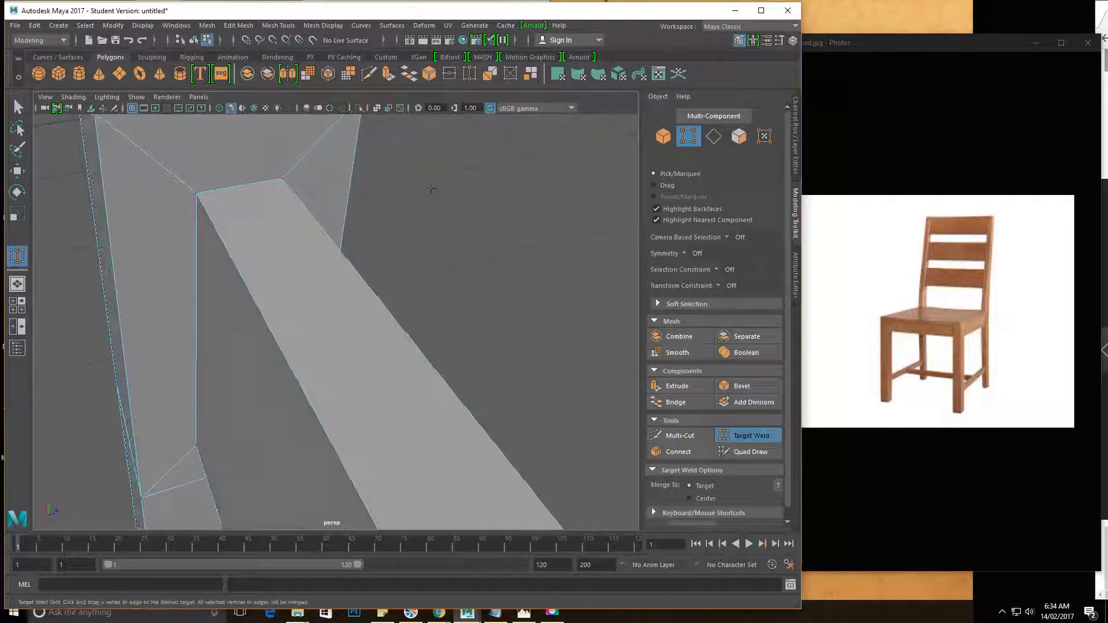
key(w)
click(282, 179)
alt+drag(282, 179, 327, 262)
alt+right_drag(328, 262, 86, 242)
alt+drag(274, 274, 276, 236)
alt+right_drag(275, 235, 236, 249)
alt+drag(277, 347, 314, 384)
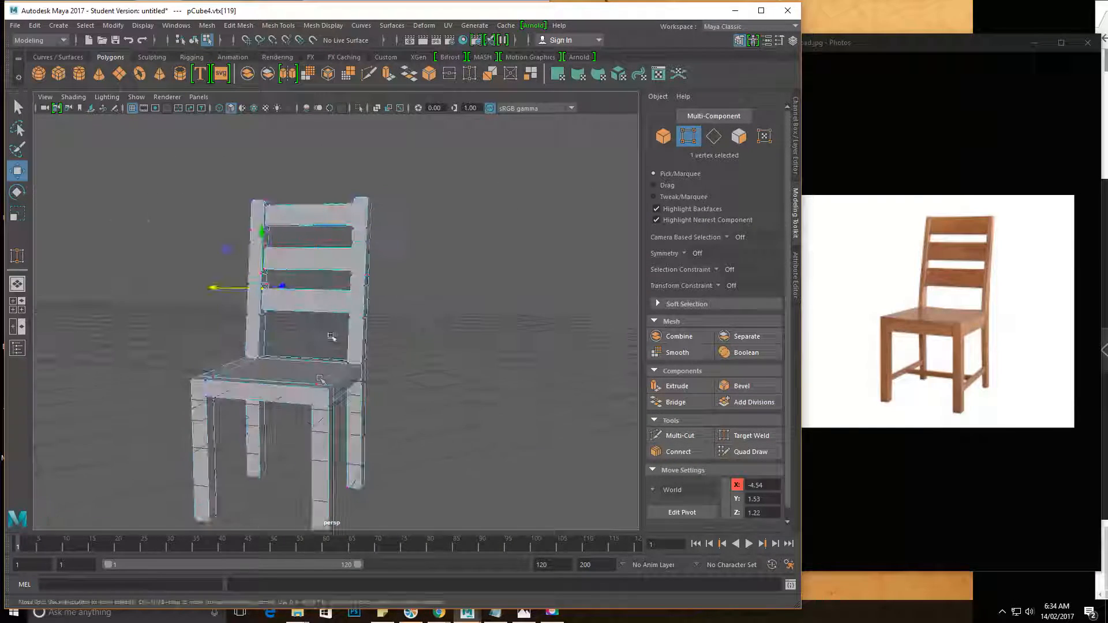
Return to object mode and compare the whole chair with the reference photo from several angles
right_click(313, 388)
right_drag(313, 388, 255, 286)
alt+middle_drag(254, 287, 444, 248)
alt+drag(445, 249, 423, 226)
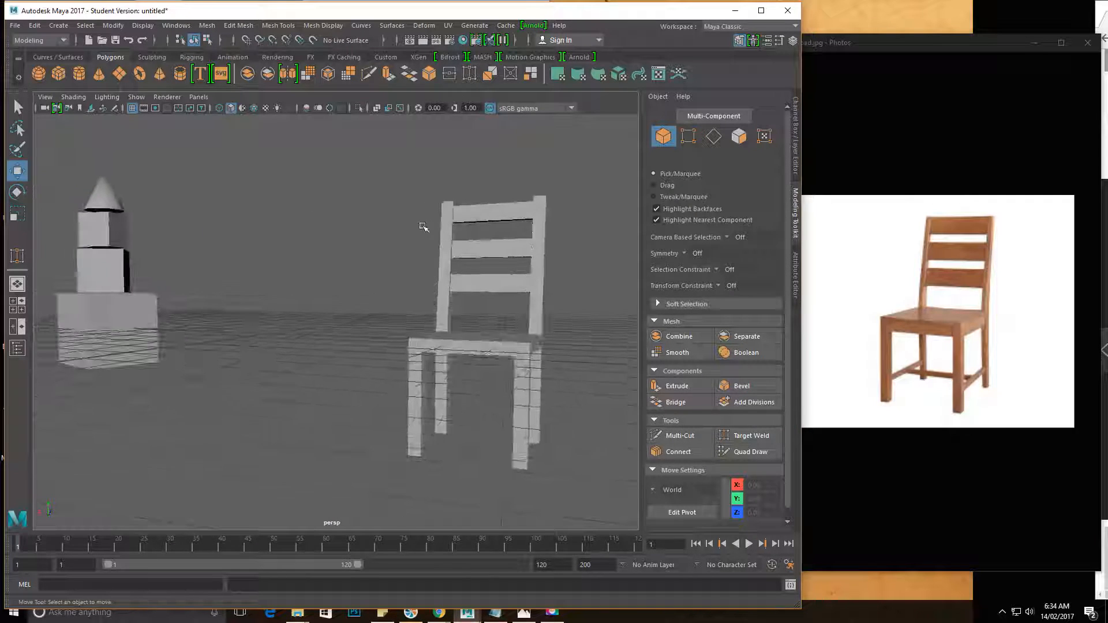
alt+right_drag(423, 226, 494, 259)
alt+middle_drag(495, 260, 344, 235)
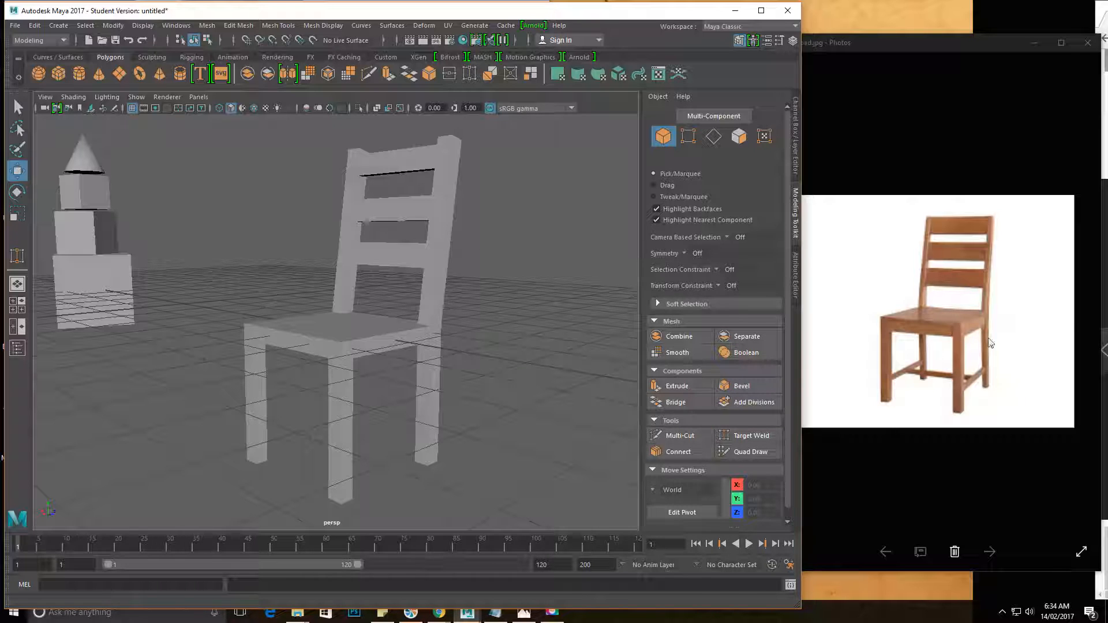
alt+drag(396, 330, 454, 368)
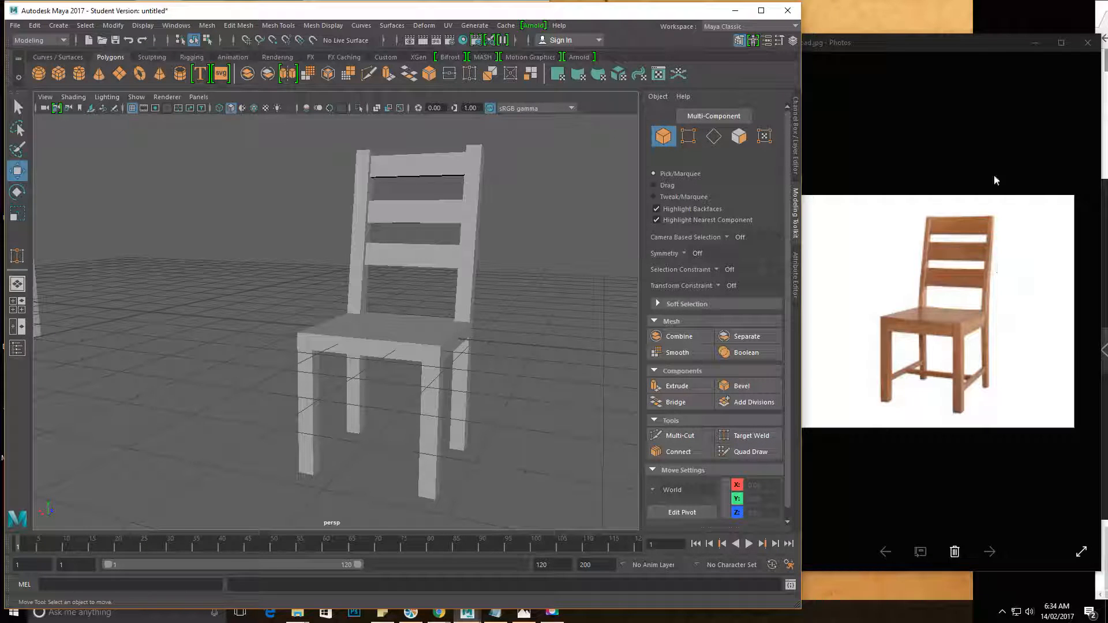
alt+drag(499, 280, 379, 371)
Select the chair mesh and display its full list of construction history inputs
click(378, 371)
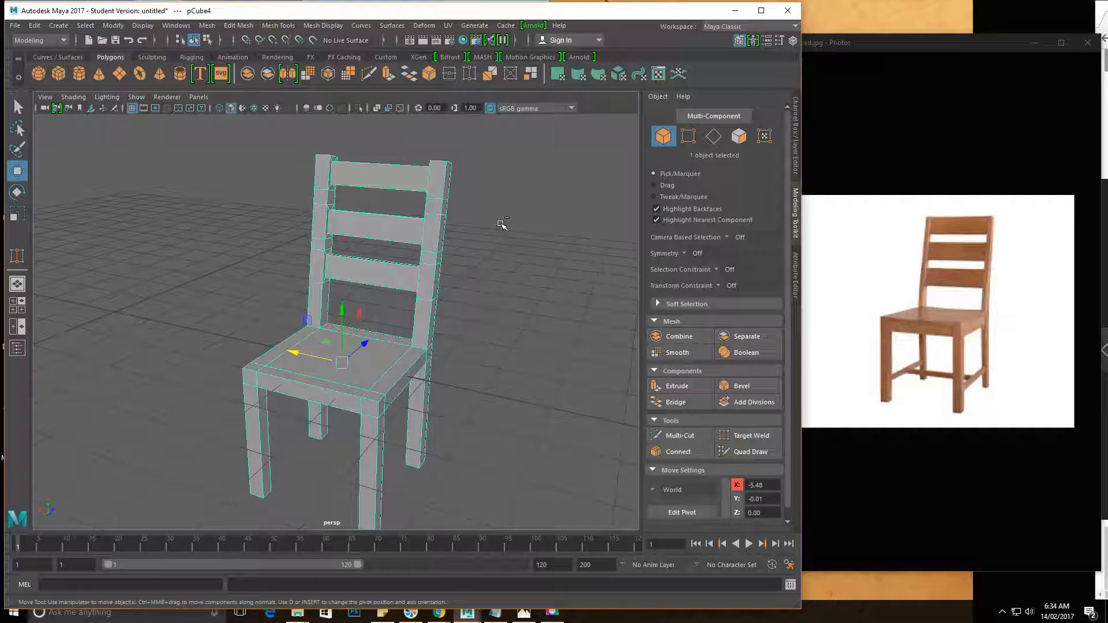
key(ctrl+a)
key(ctrl+a)
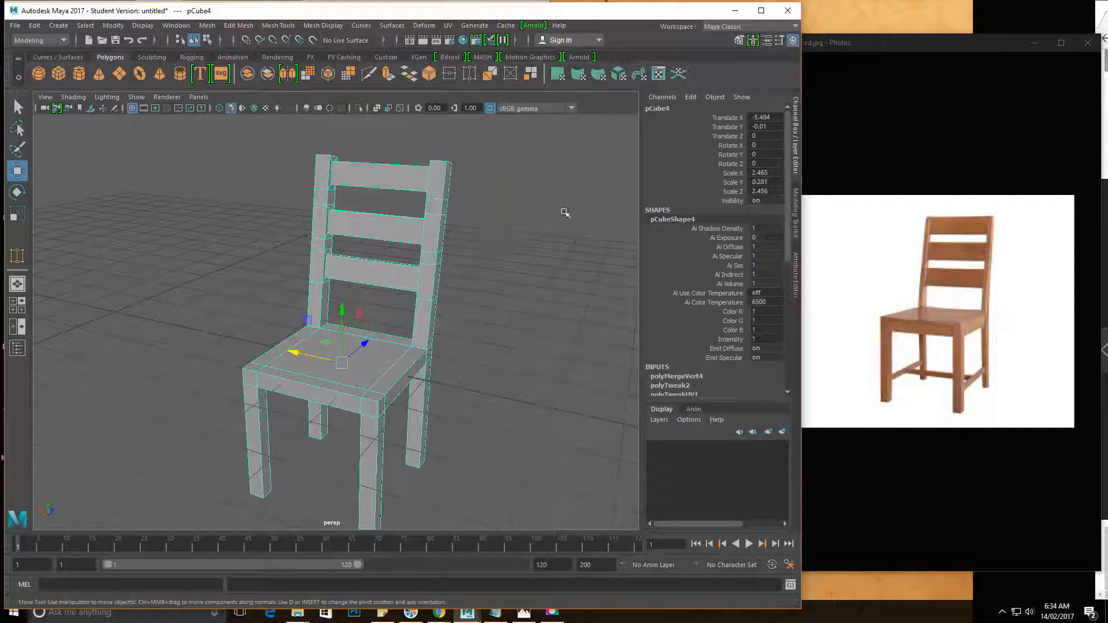
scroll(710, 322, down, 3)
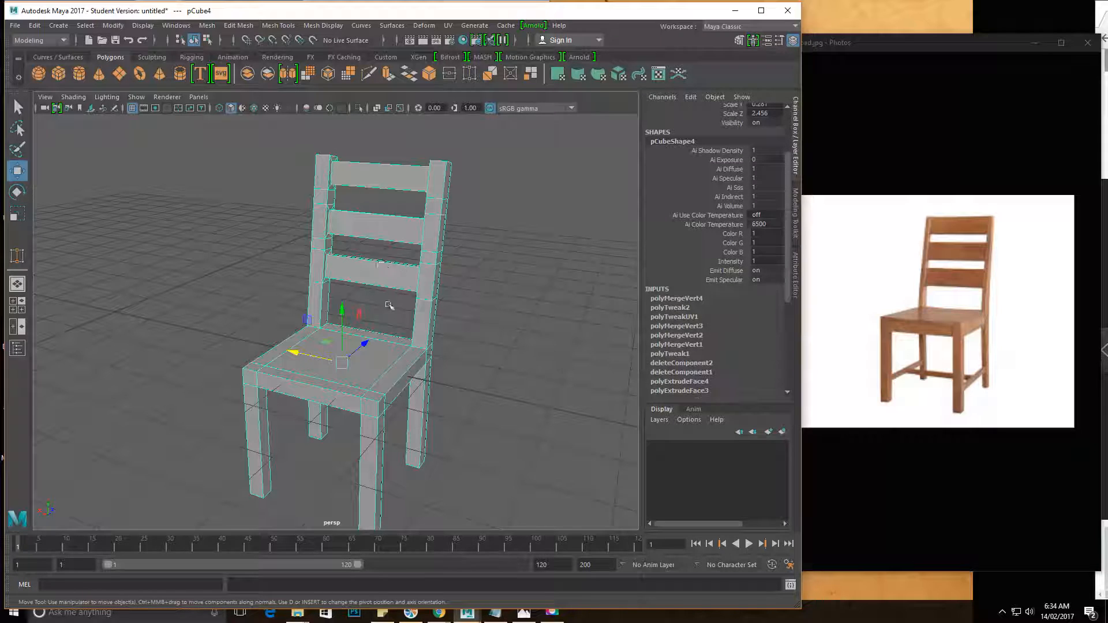
click(796, 162)
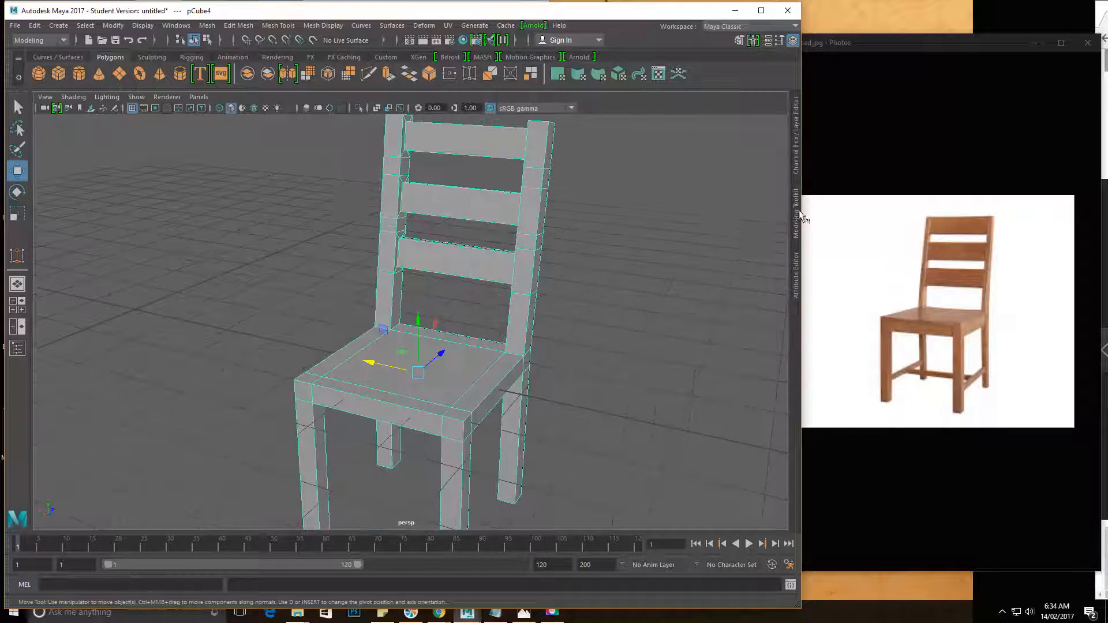
click(796, 213)
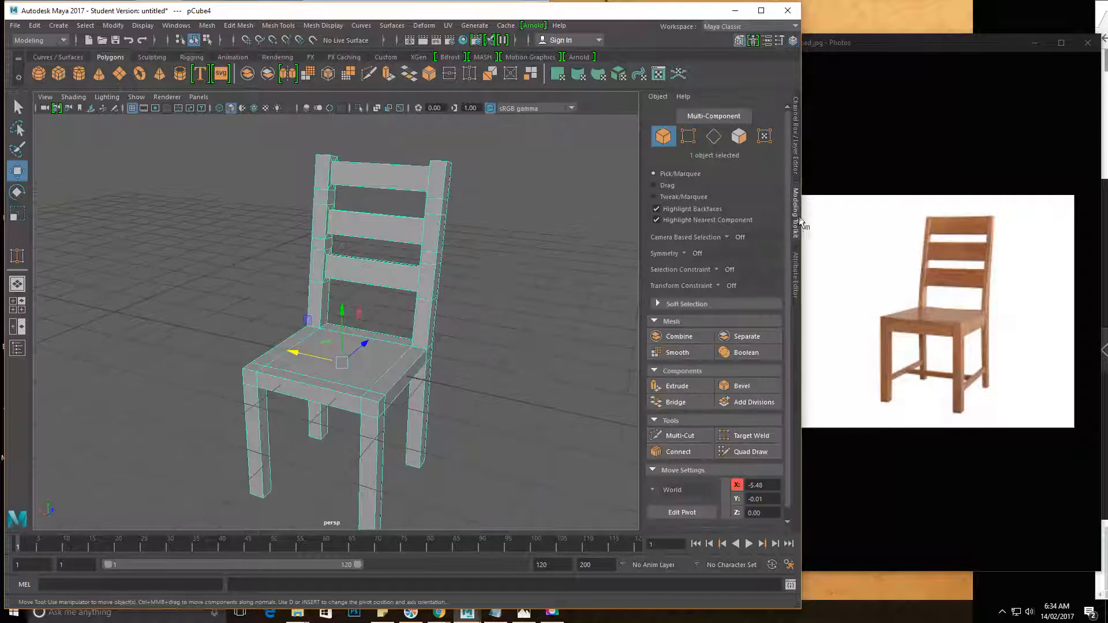
click(796, 276)
click(796, 144)
scroll(703, 251, down, 2)
scroll(704, 251, down, 4)
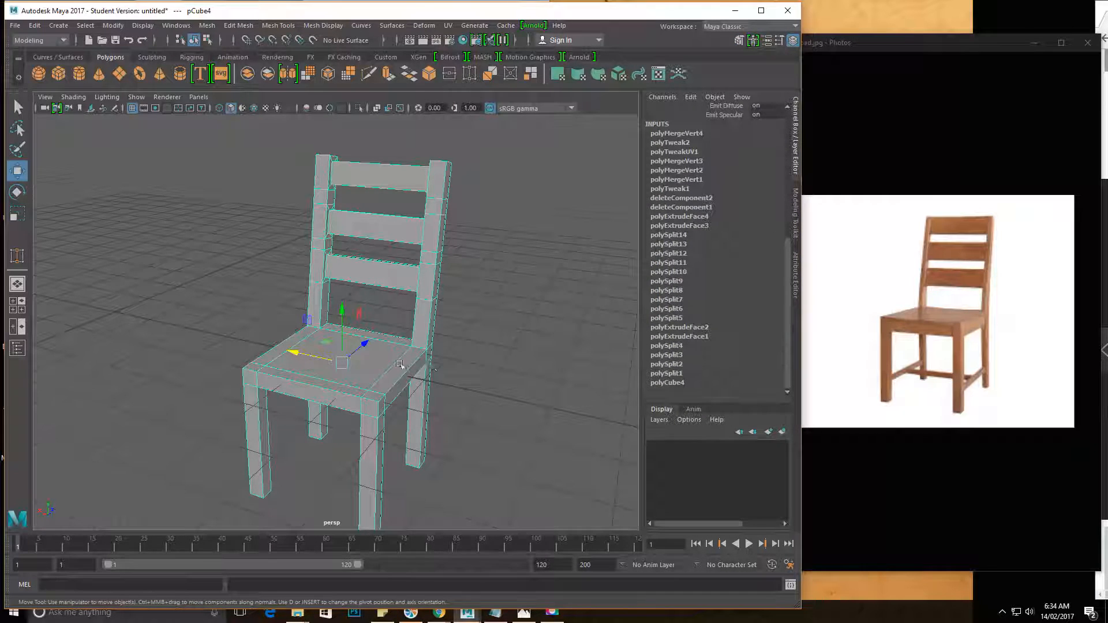
Delete the chair's construction history by type, deselect the chair and view the result from several angles
alt+right_drag(402, 364, 490, 348)
alt+middle_drag(491, 349, 492, 314)
alt+right_drag(492, 314, 347, 257)
alt+drag(348, 259, 395, 242)
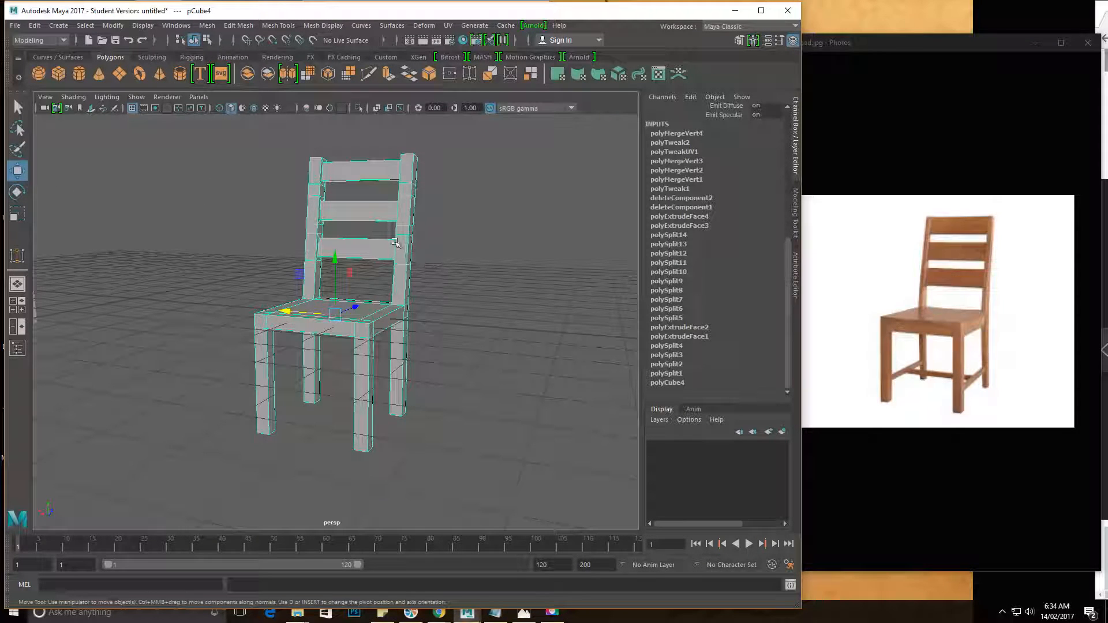
alt+drag(401, 287, 343, 243)
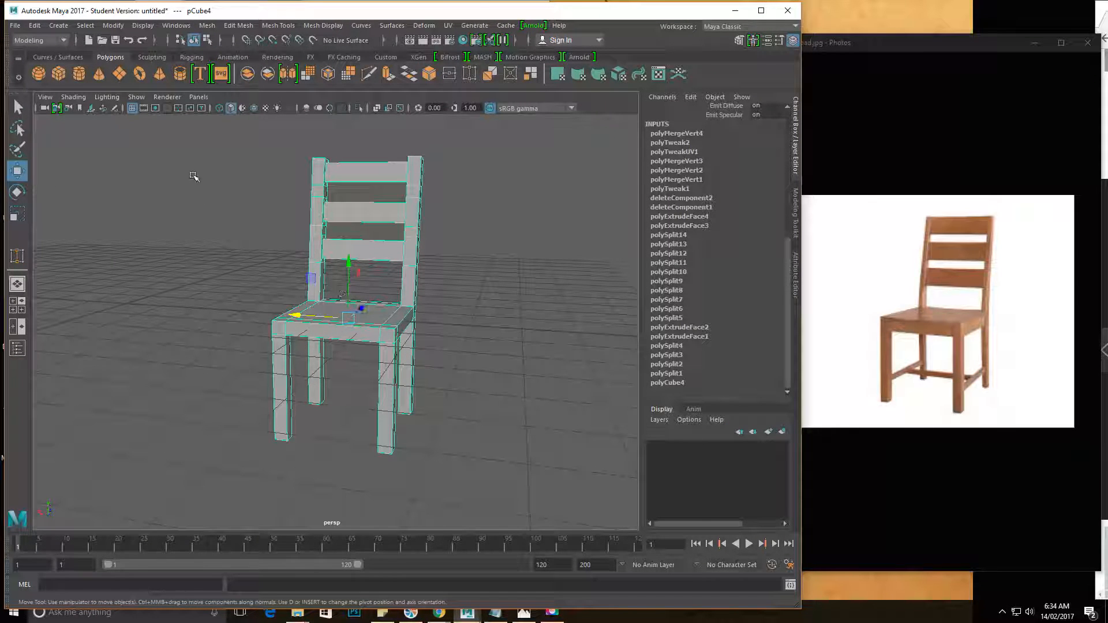
click(35, 26)
mouse_move(116, 161)
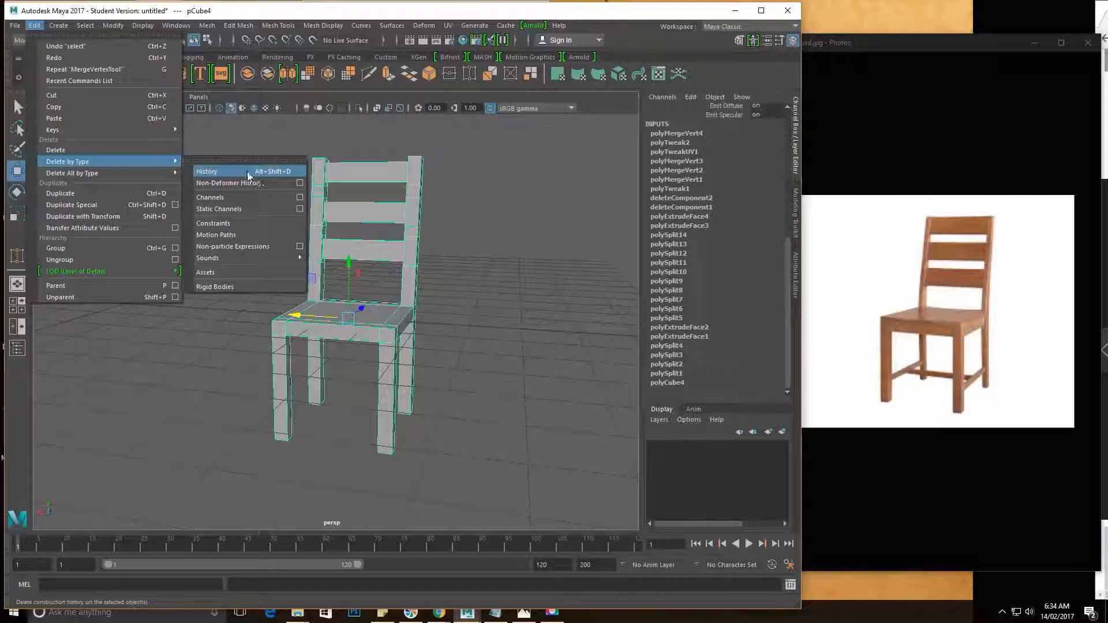
click(455, 318)
scroll(315, 340, down, 2)
alt+drag(302, 321, 336, 324)
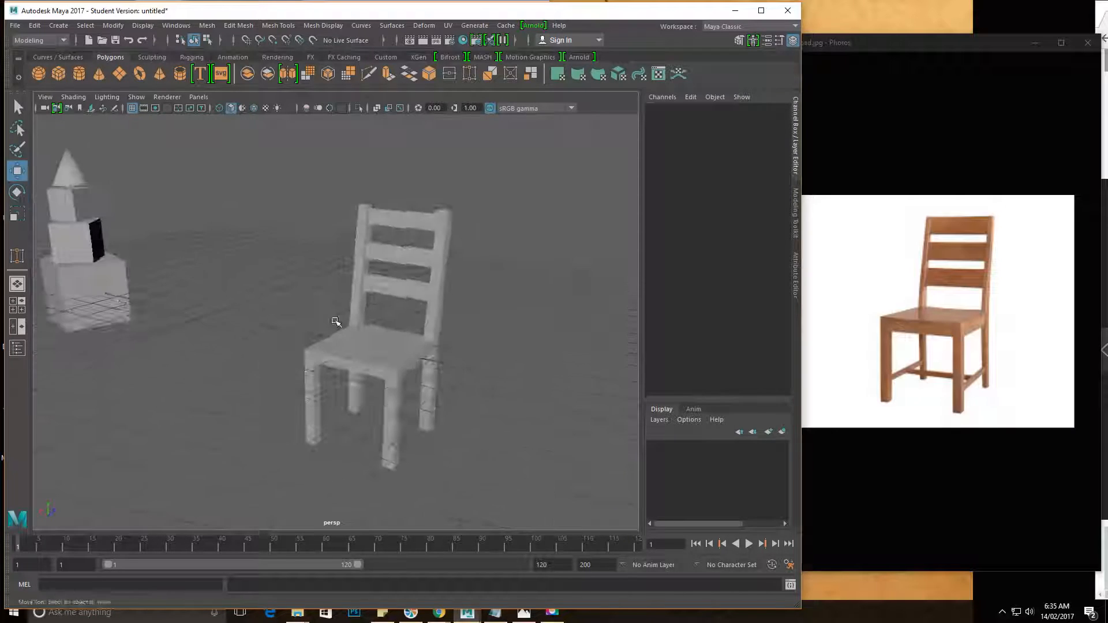
alt+drag(470, 341, 441, 309)
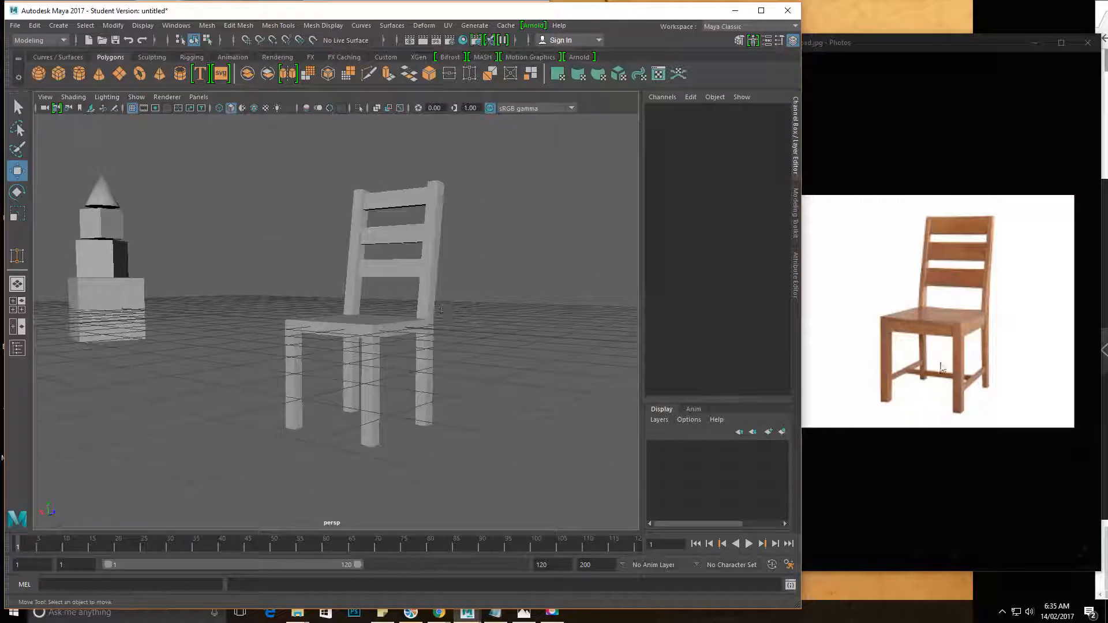